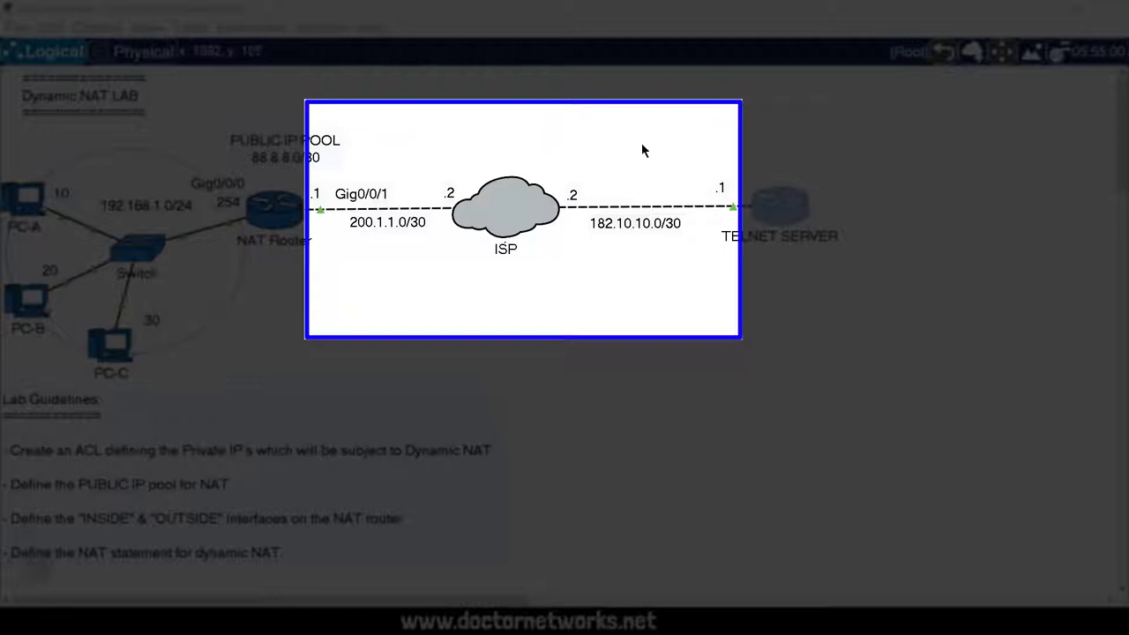
Step: Nudge the PUBLIC IP POOL label and another canvas label slightly into place
mouse_move(513, 196)
left_mouse_down()
mouse_move(514, 216)
mouse_move(513, 197)
left_mouse_up()
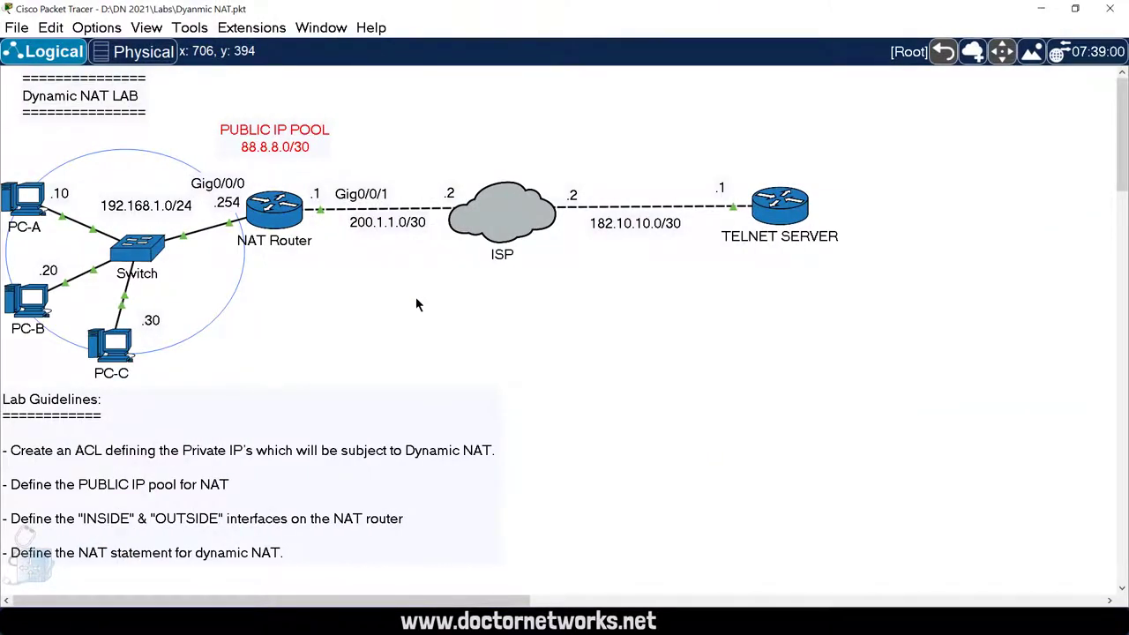
left_click_drag(276, 139, 271, 150)
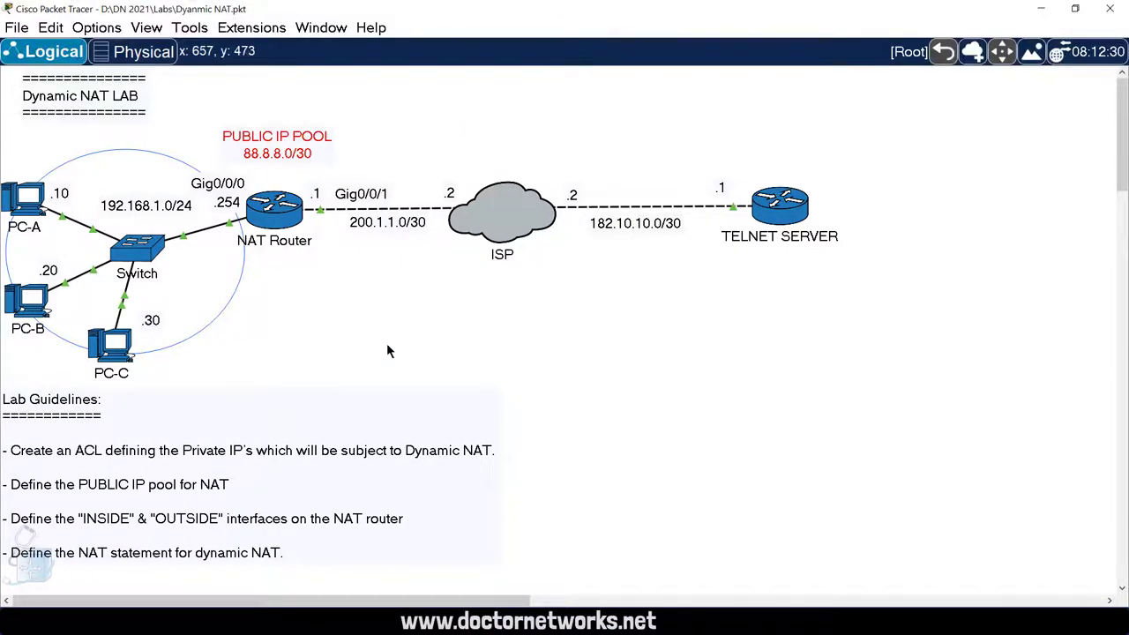
mouse_move(284, 214)
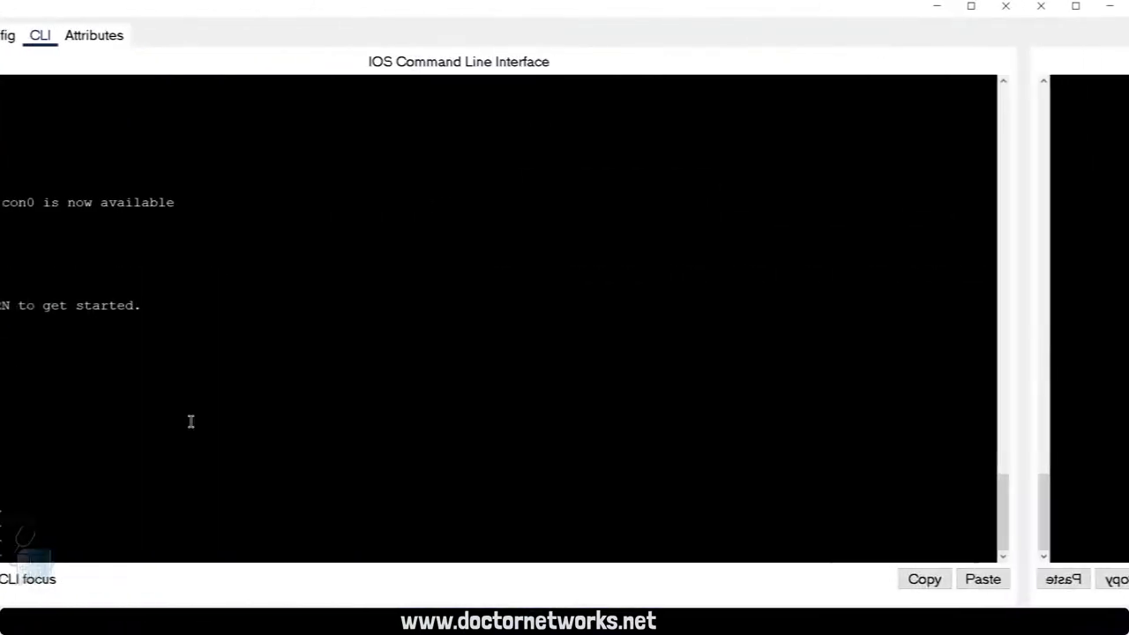
Step: Enter privileged EXEC mode on the NAT router with en
key("Return")
key("Return")
key("Return")
key("Return")
key("Return")
key("Return")
key("Return")
key("Return")
key("Return")
key("Return")
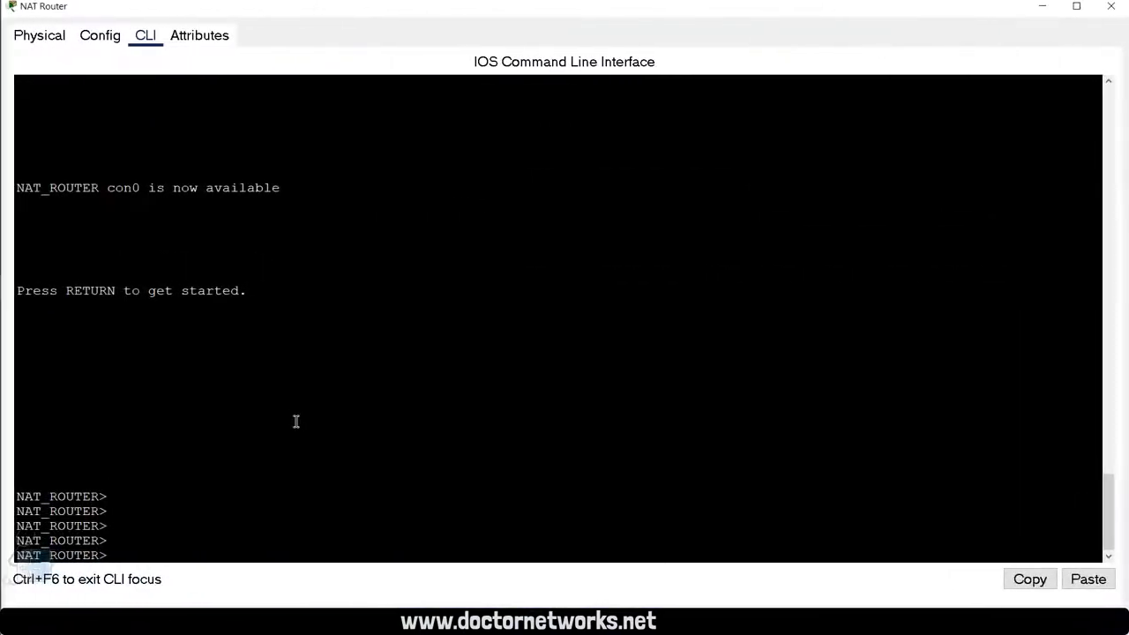
type("en")
key("Return")
key("Return")
key("Return")
key("Return")
key("Return")
key("Return")
key("Return")
key("Return")
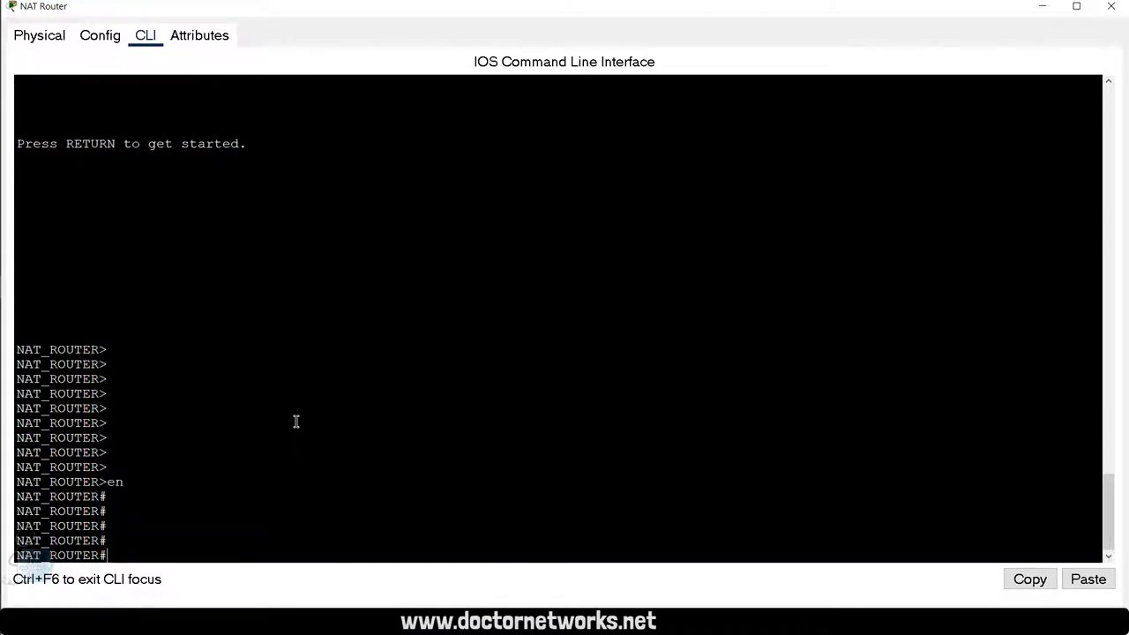
key("Return")
key("Return")
key("Return")
key("Return")
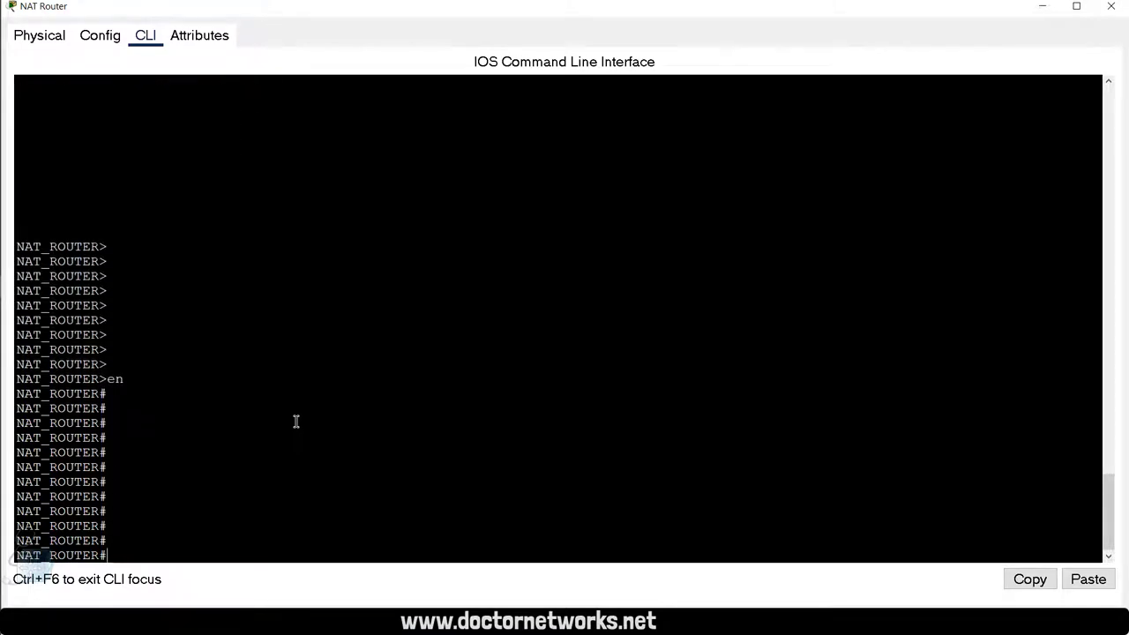
Step: Display the running configuration with show running-config, paging down to the static route lines
type("sh")
type("o")
key("Tab")
type("runn")
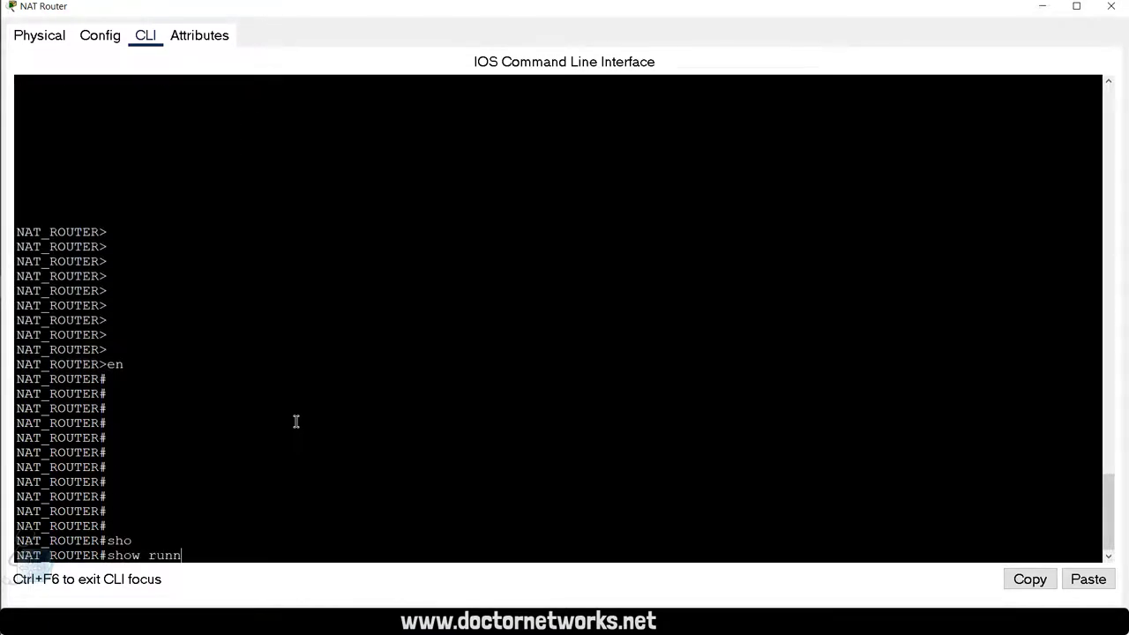
key("Tab")
key("Return")
key("Return")
key("Return")
key("Return")
key("Return")
key("Return")
key("Return")
key("Return")
key("Return")
key("Return")
key("Return")
key("Return")
key("Return")
key("Return")
key("Return")
key("Return")
key("Return")
key("Return")
key("Return")
key("Return")
key("Return")
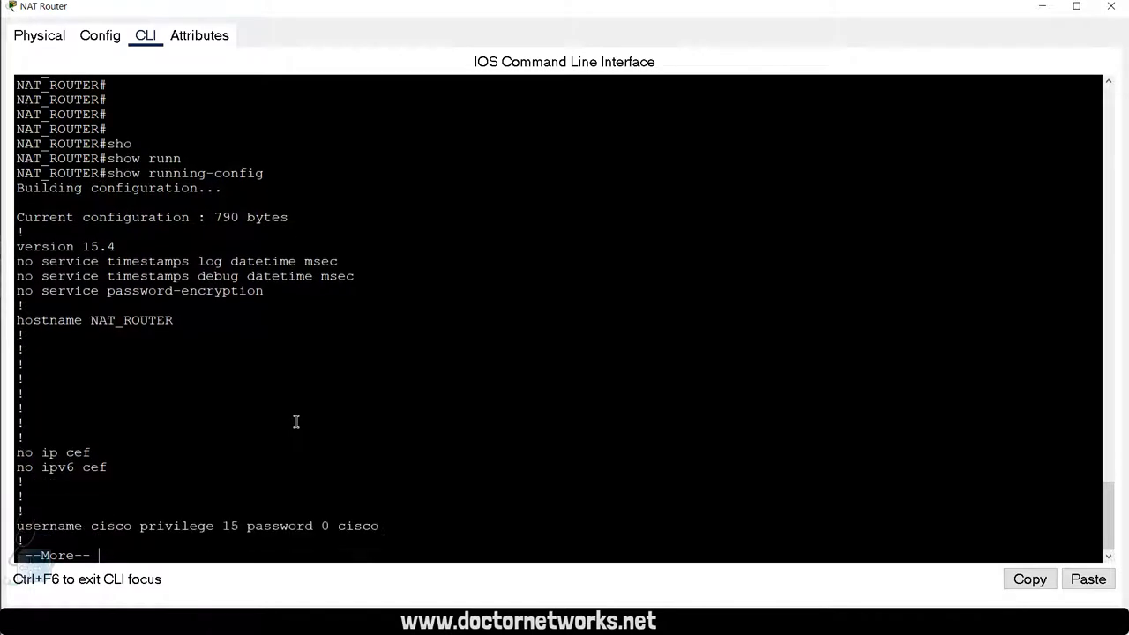
key("Return")
key("Return")
key("Return")
key("Return")
key("Return")
key("Return")
key("Return")
key("Return")
key("Return")
key("Return")
key("Return")
key("Return")
key("Return")
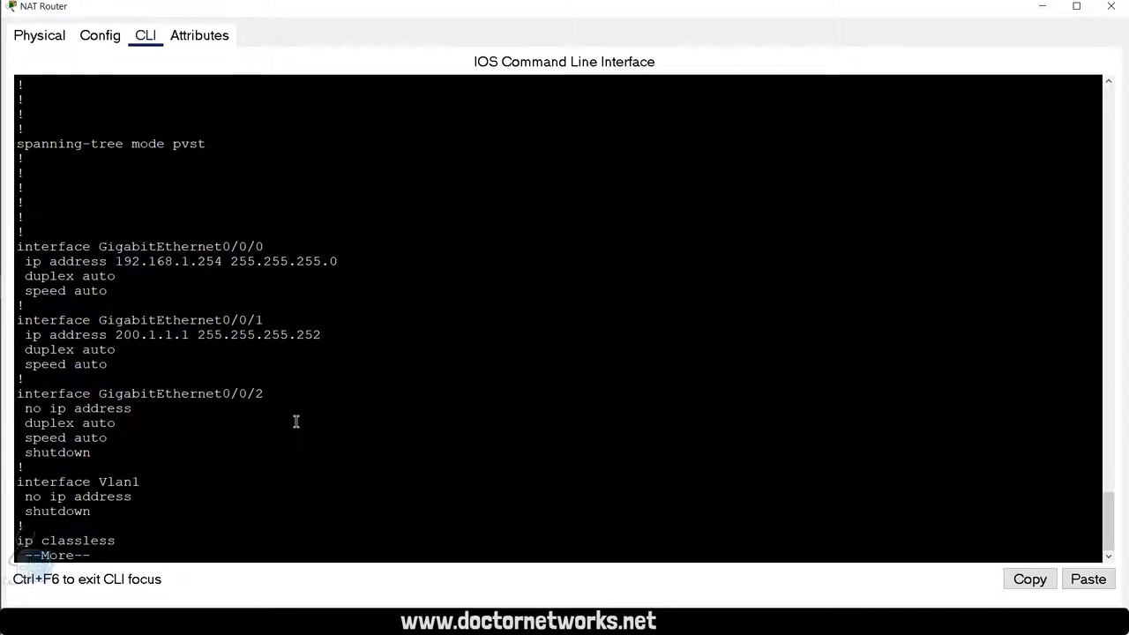
key("Return")
key("Return")
key("Return")
key("Return")
key("Return")
key("Return")
key("Return")
key("Return")
key("Return")
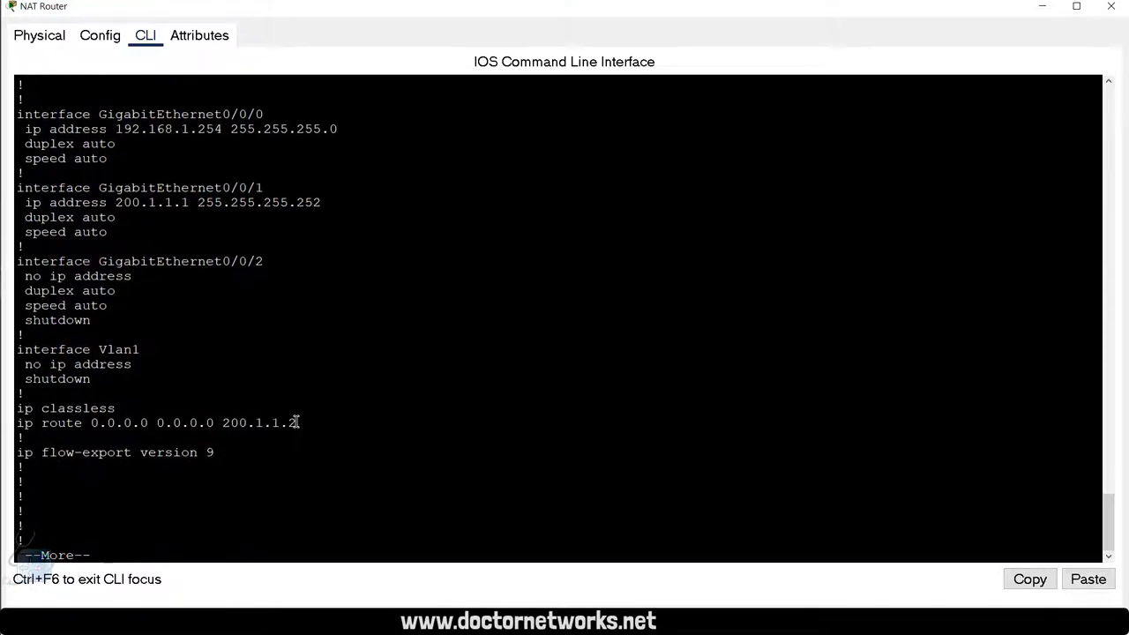
Step: Highlight the default route via 200.1.1.2 and the vty login settings in the output
left_click_drag(305, 424, 10, 425)
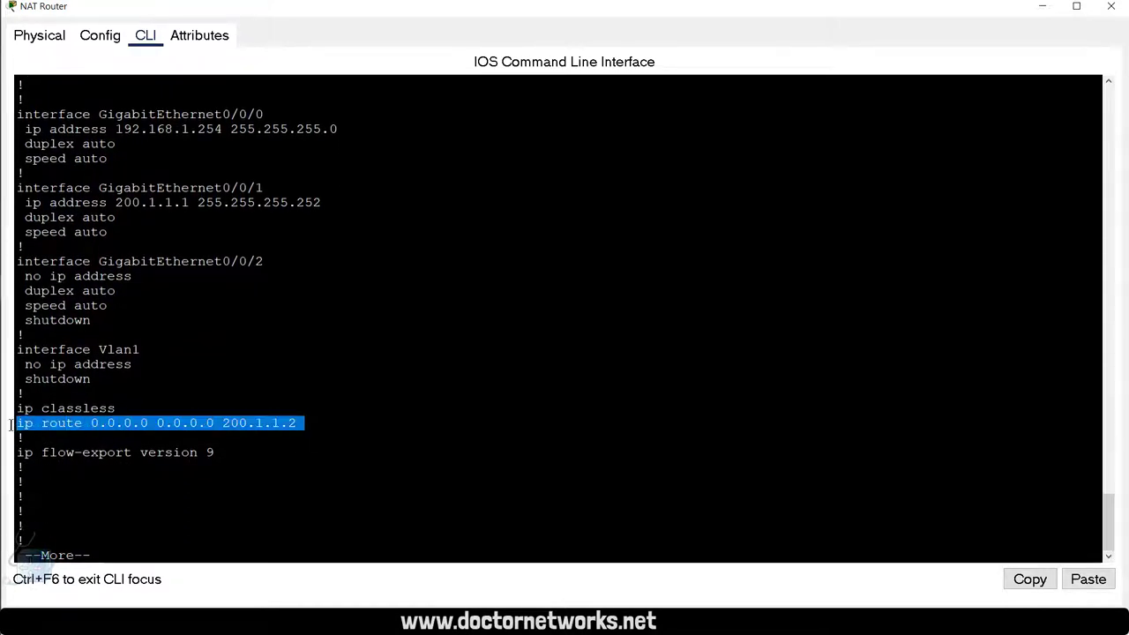
left_click(212, 555)
key("Return")
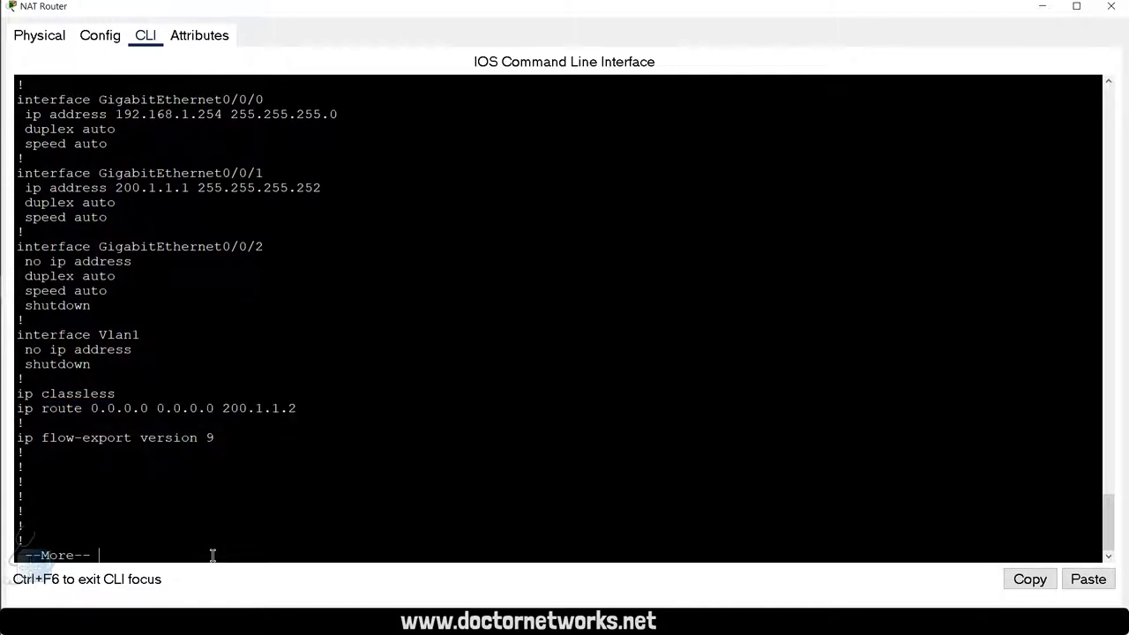
key("Return")
key("Return")
key("Return")
key("Return")
key("Return")
key("Return")
key("Return")
key("Return")
key("Return")
key("Return")
key("Return")
key("Return")
key("Return")
key("Return")
key("Return")
key("Return")
key("Return")
key("Return")
key("Return")
key("Return")
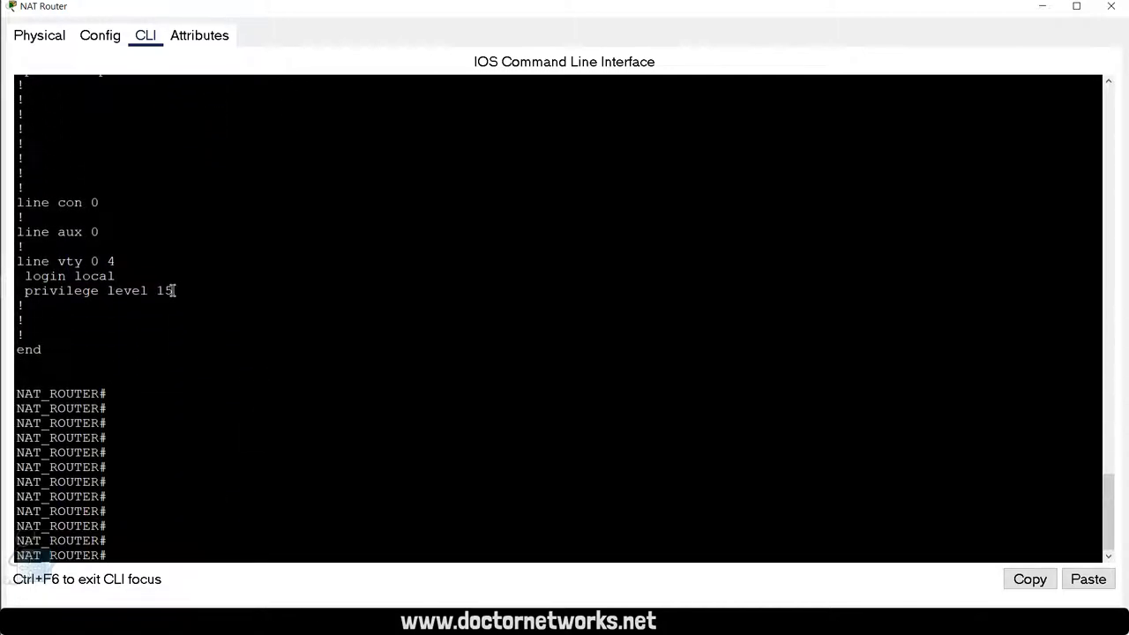
left_click_drag(173, 292, 3, 261)
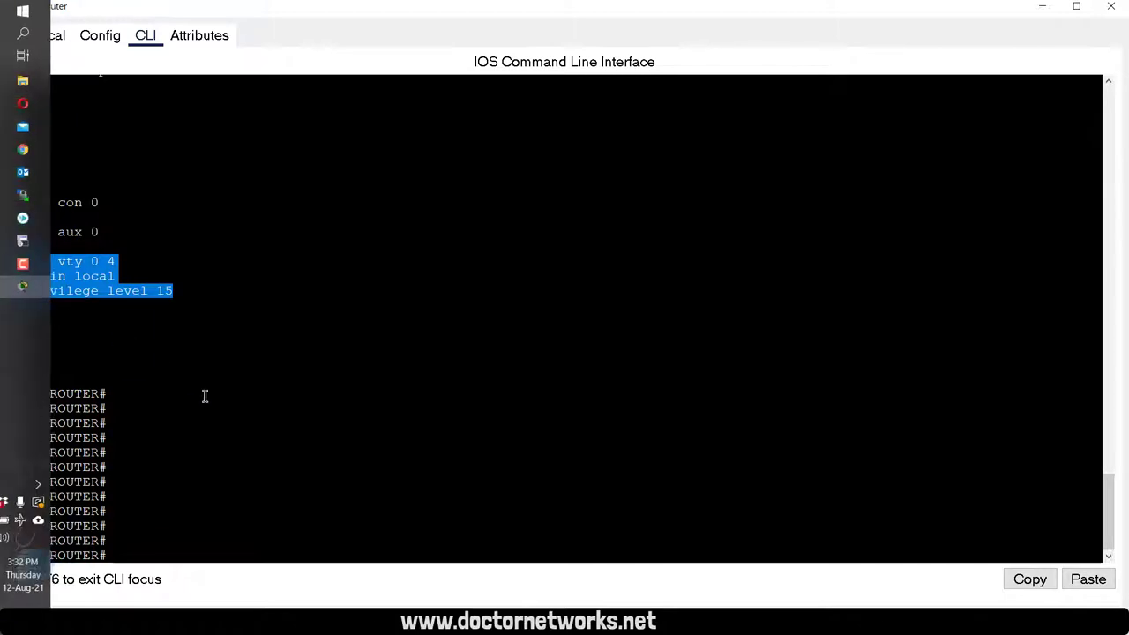
left_click(186, 488)
key("Return")
key("Return")
key("Return")
key("Return")
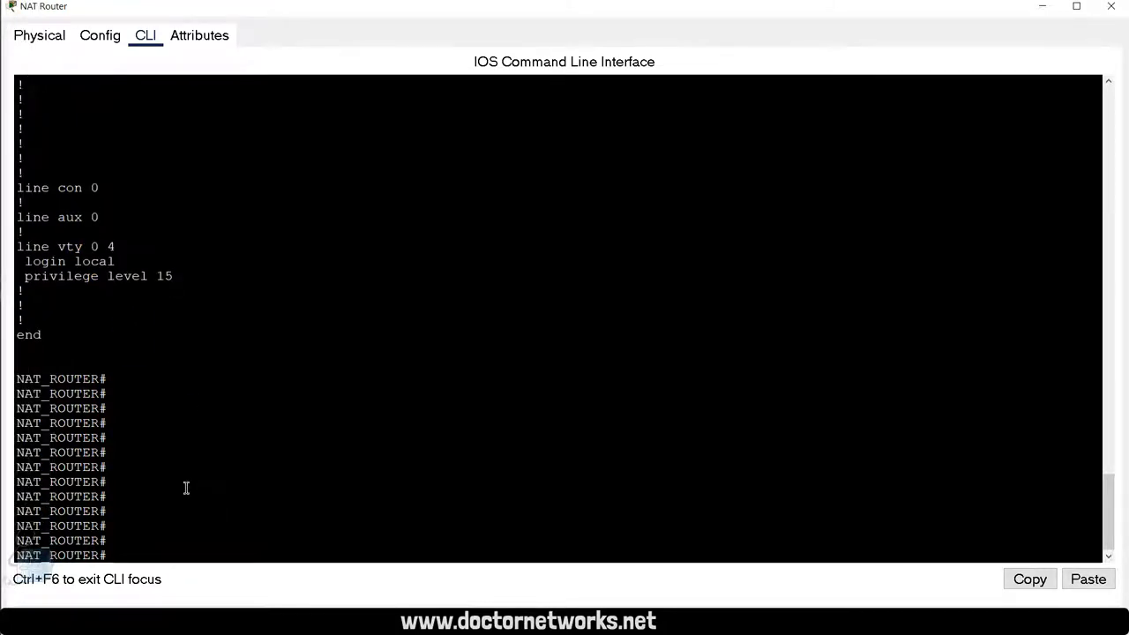
key("Return")
key("Return")
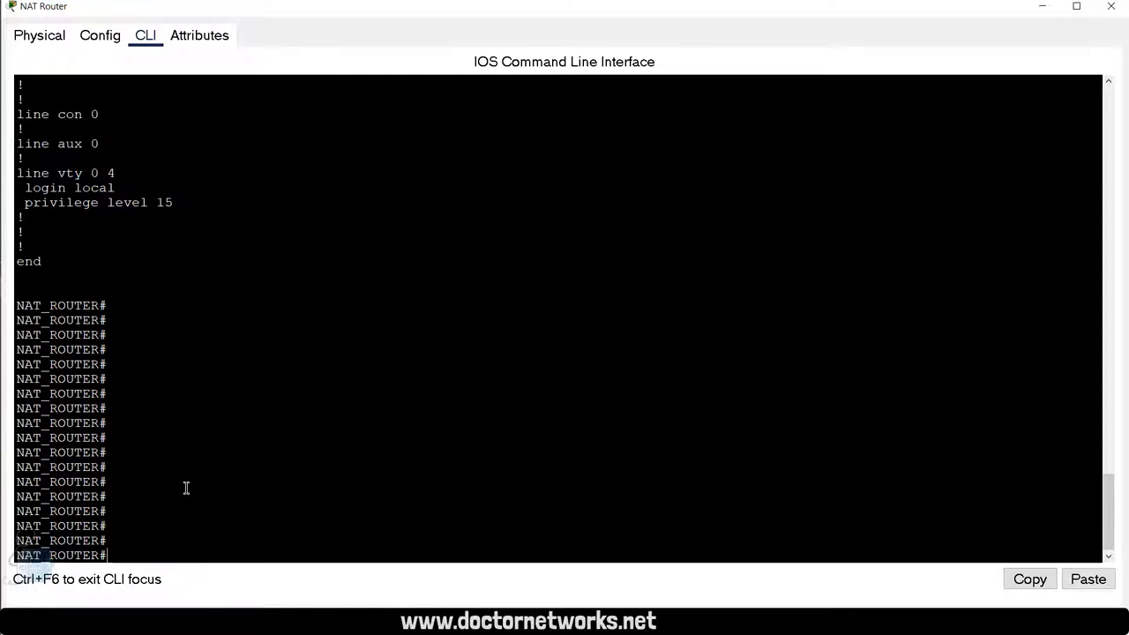
Step: Enter global configuration mode and create the extended access list INSIDE_POOL
type("conf t")
key("Return")
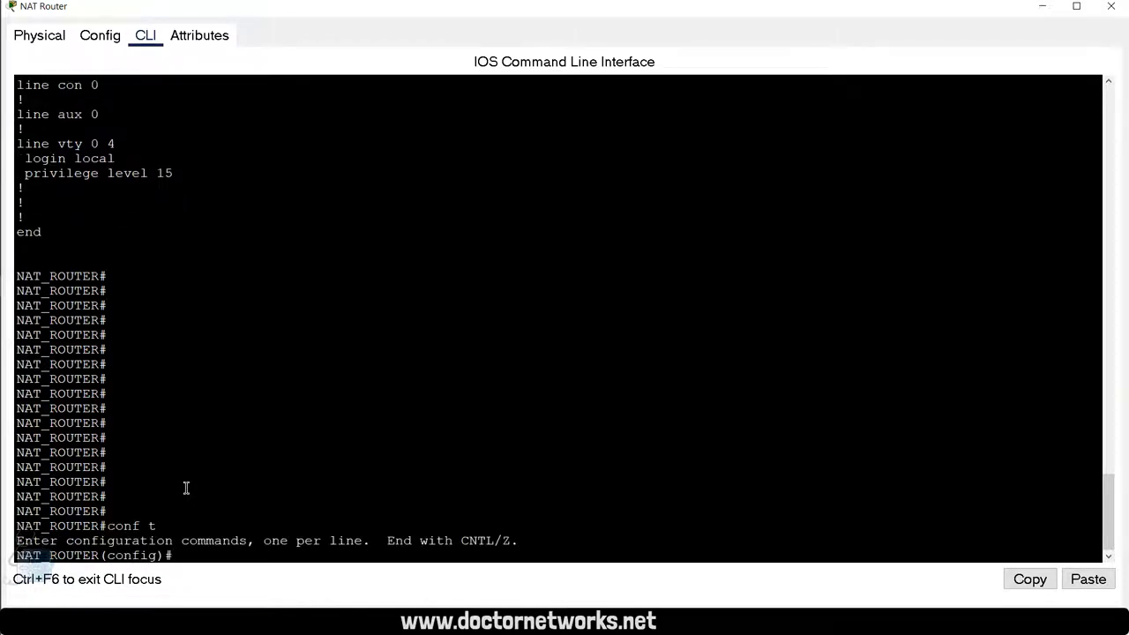
key("Return")
key("Return")
key("Return")
key("Return")
key("Return")
key("Return")
type("i")
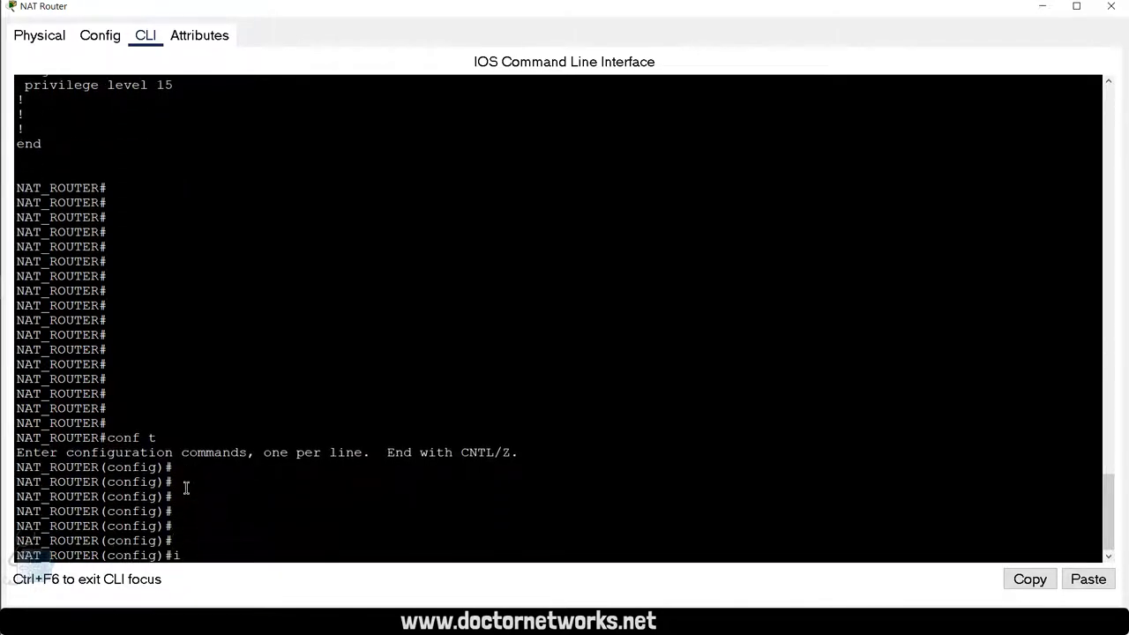
type("p acce")
key("Tab")
type("ext")
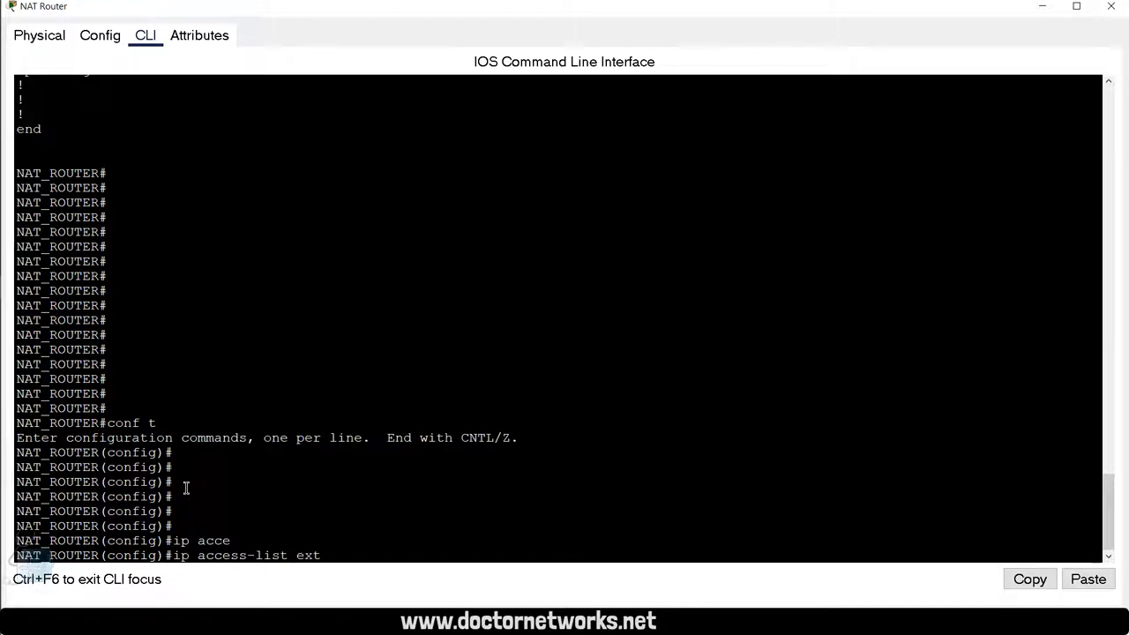
key("Tab")
type("?")
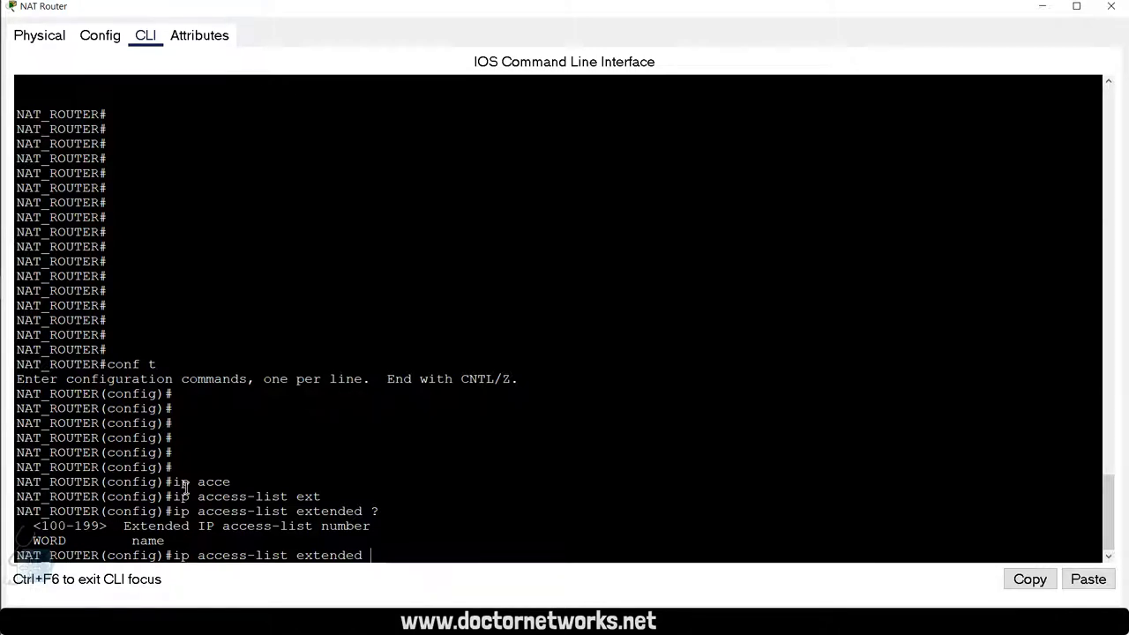
type("INSIDE")
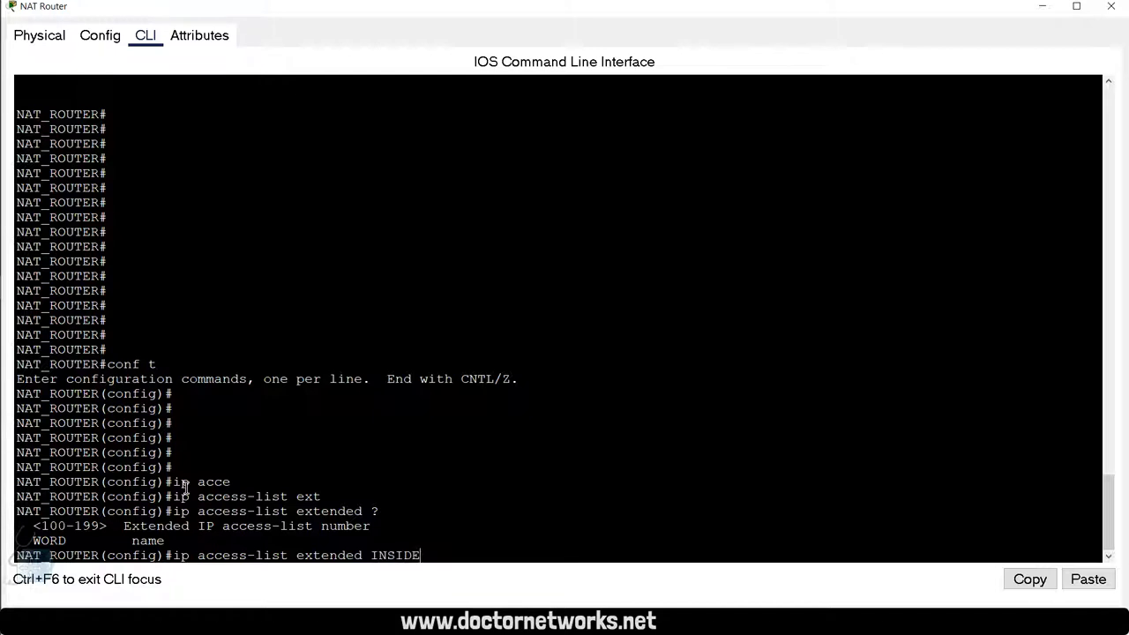
type("_")
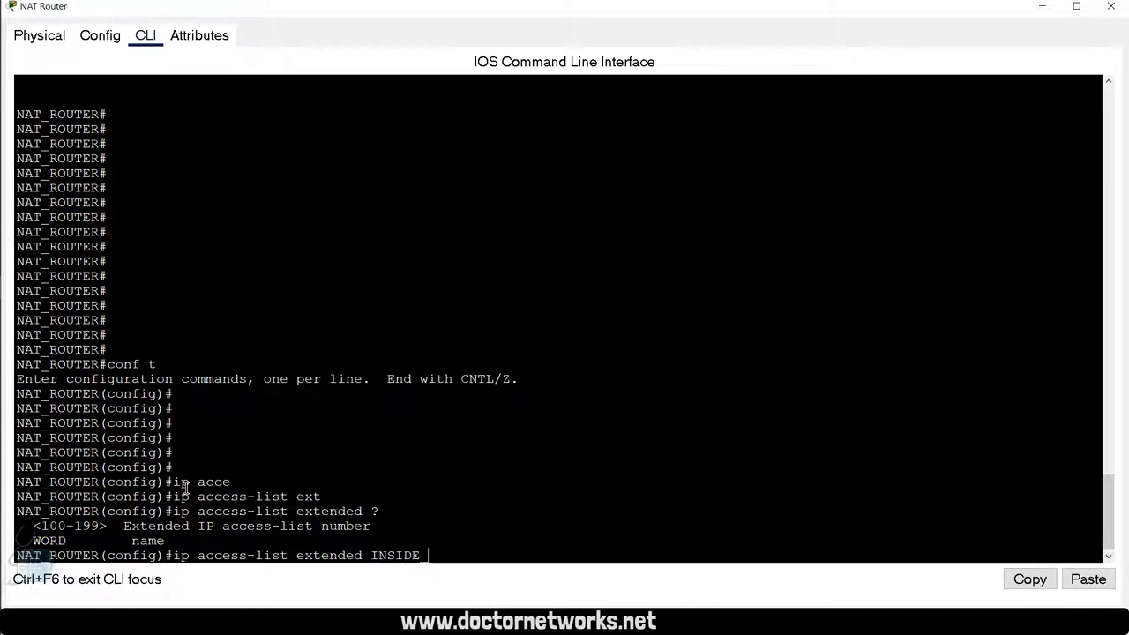
type("POOL")
key("Return")
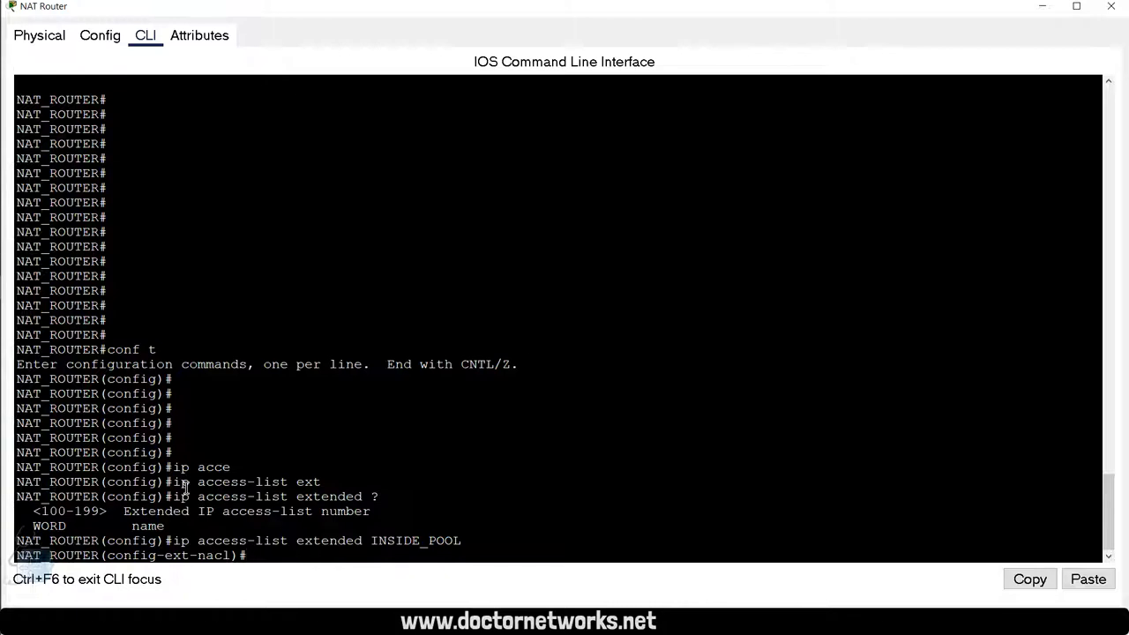
Step: Add the rule permit ip 192.168.1.0 0.0.0.255 any to INSIDE_POOL
type("per")
key("Tab")
type("ip ?")
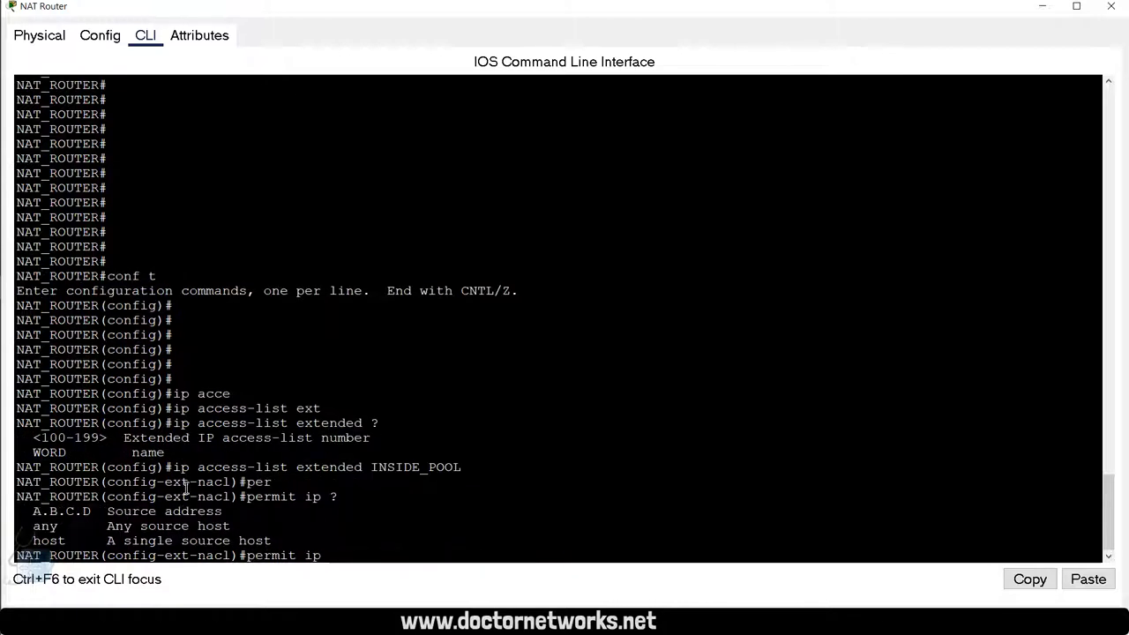
type("192.168.")
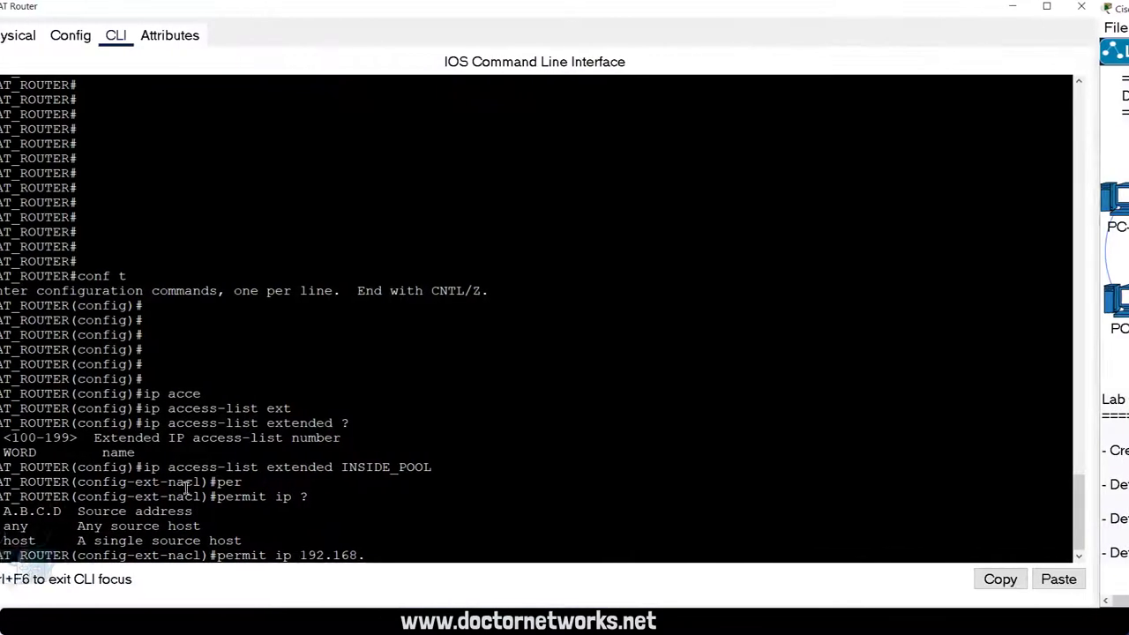
type("1.0")
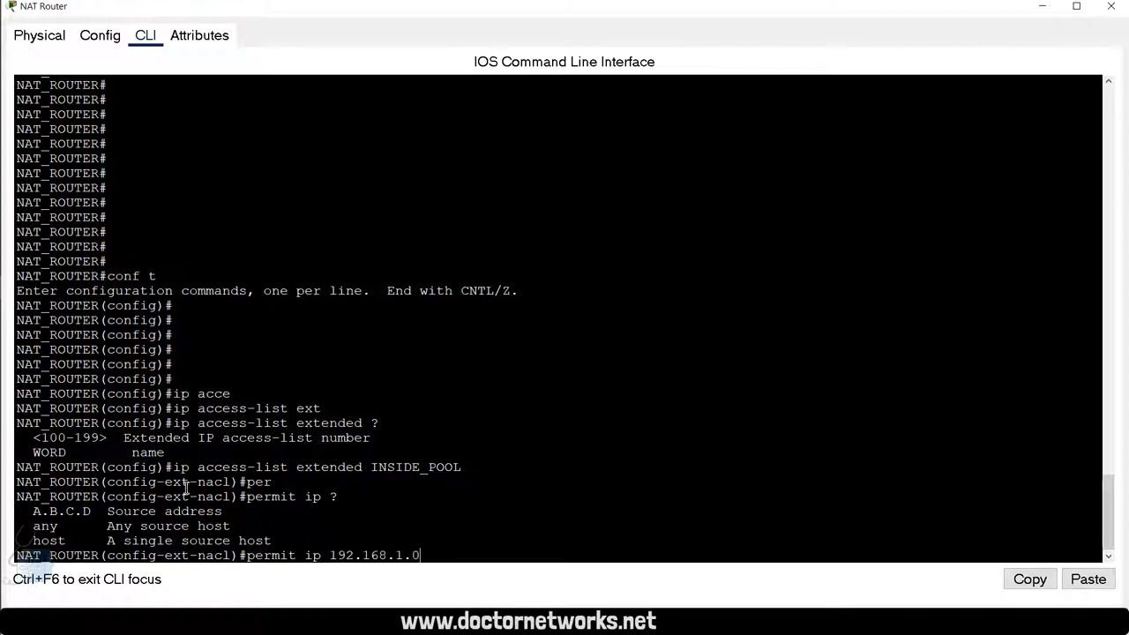
type(" 0.0.0.")
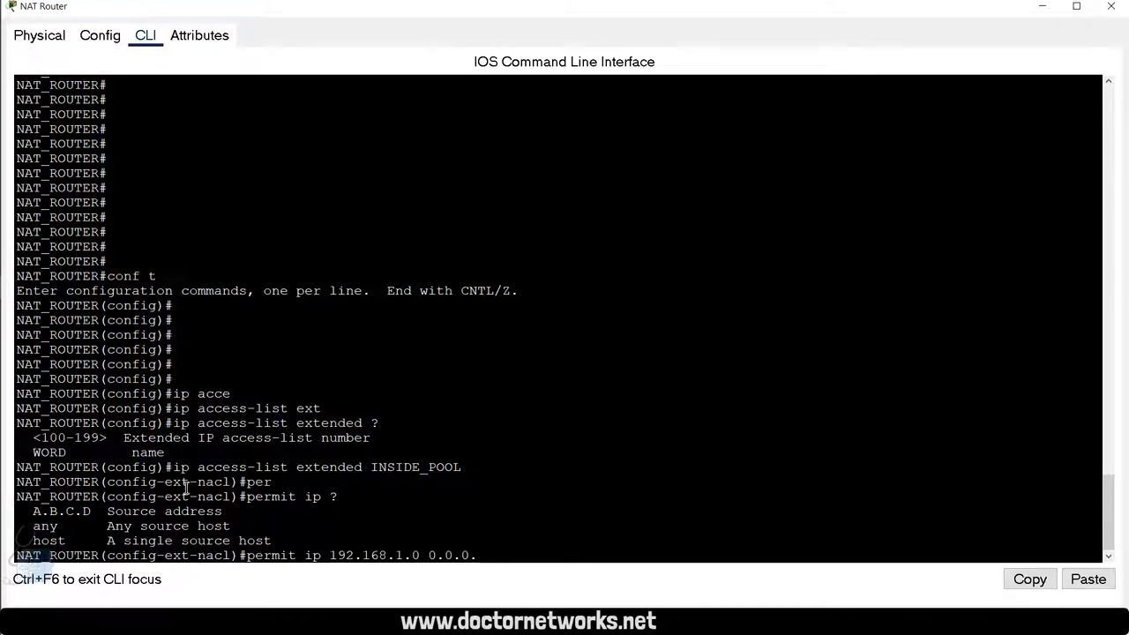
type("255 an")
key("Tab")
key("Return")
key("Return")
key("Return")
key("Return")
key("Return")
key("Return")
key("Return")
key("Return")
key("Return")
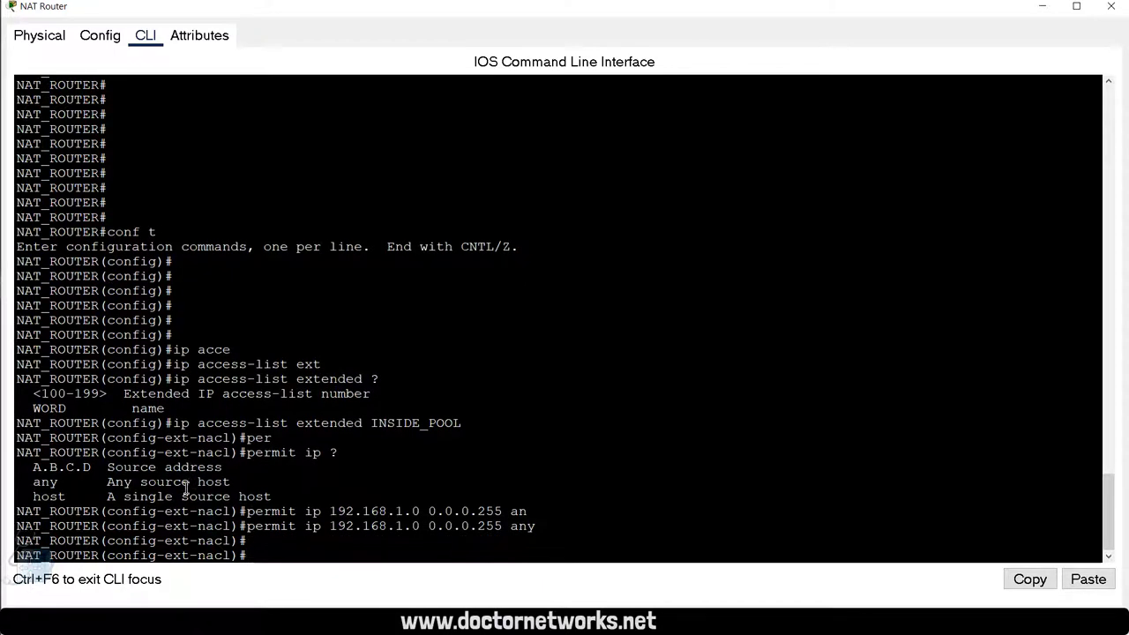
key("Return")
key("Return")
key("Return")
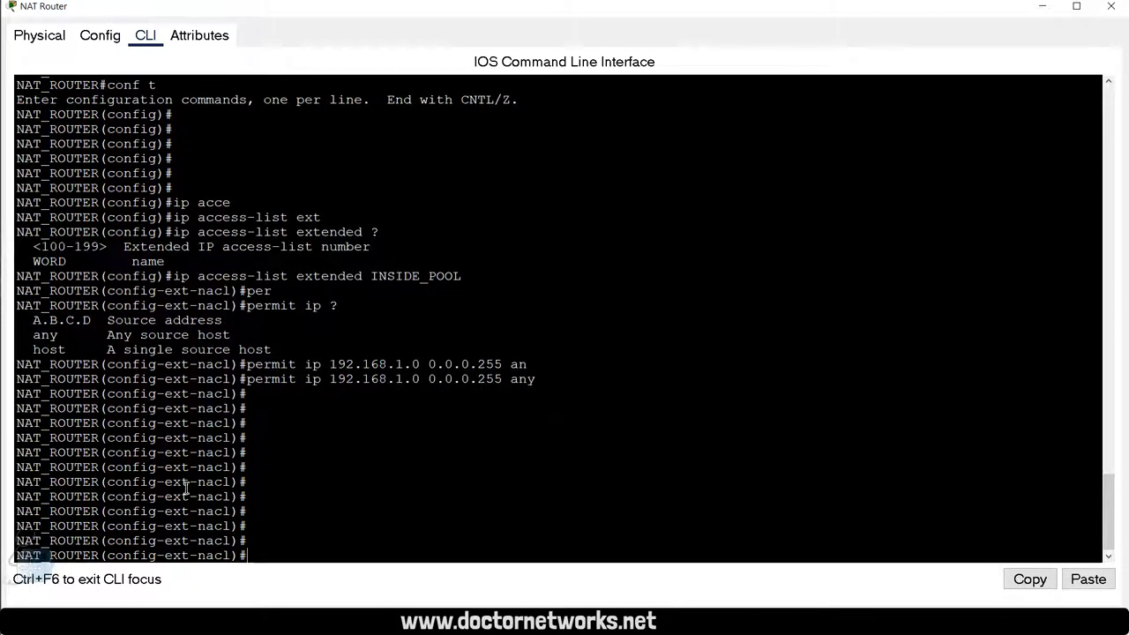
Step: Exit the access-list and configuration modes back to privileged mode
key("Return")
key("Return")
type("exi")
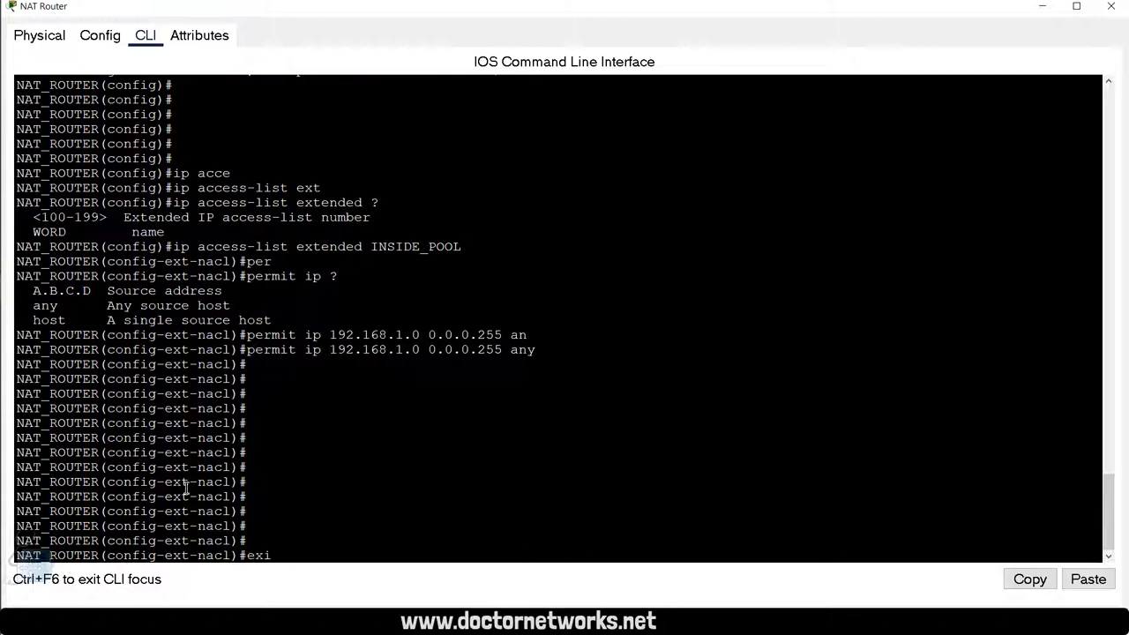
key("Return")
key("Return")
key("Return")
type("exi")
key("Return")
key("Return")
key("Return")
key("Return")
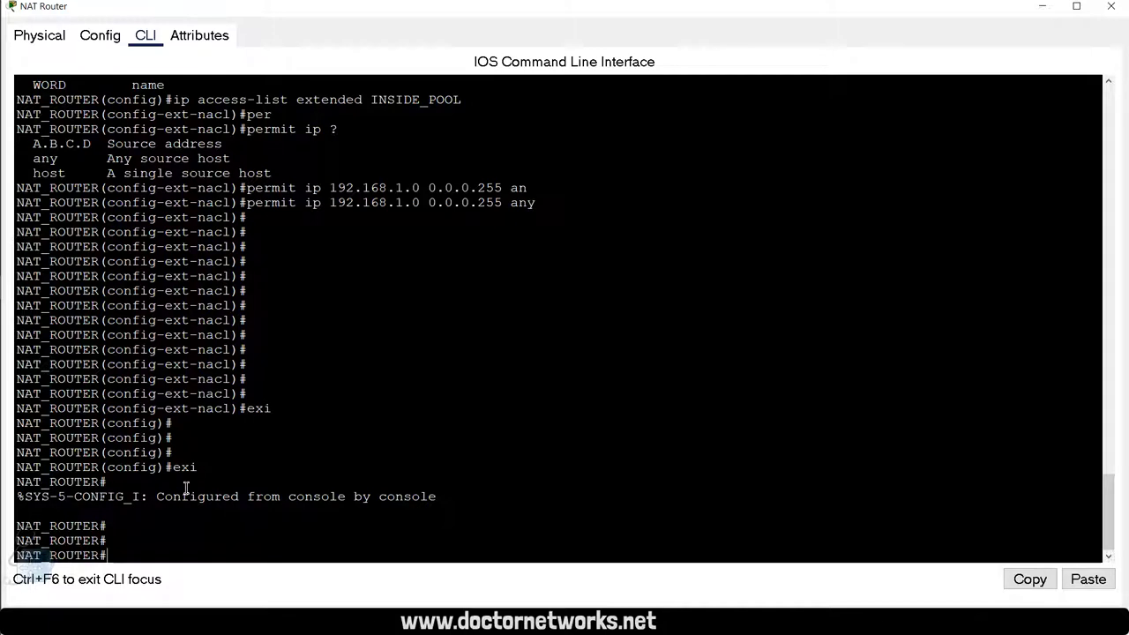
key("Return")
key("Return")
key("Return")
key("Return")
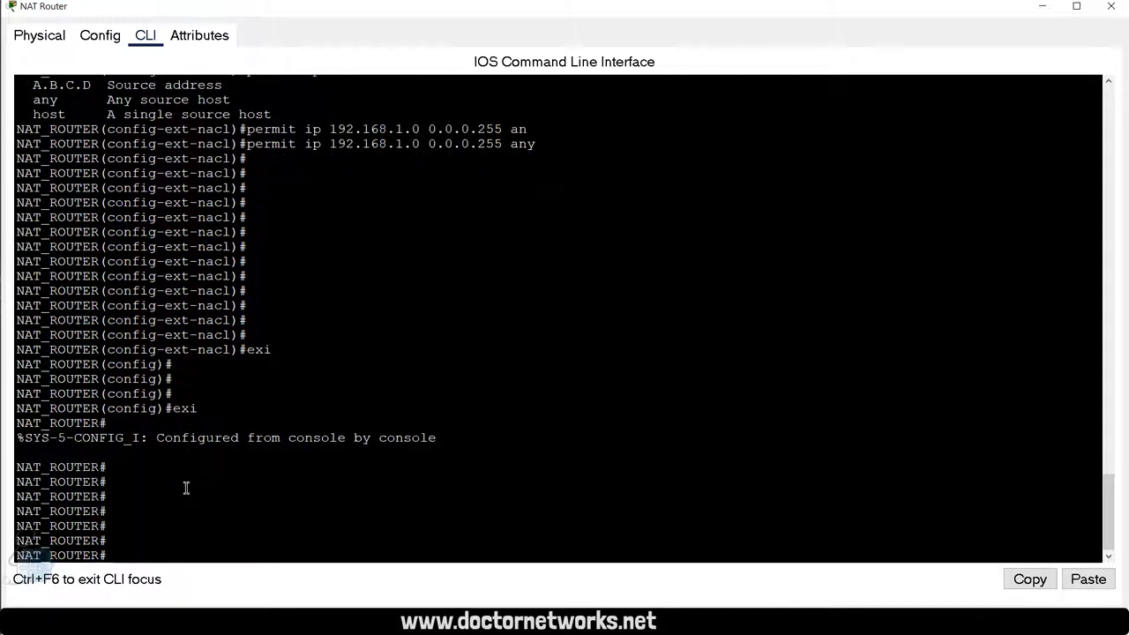
Step: Run show ip access-lists to confirm INSIDE_POOL's permit rule for 192.168.1.0
type("sho")
key("Tab")
type("ip acce")
key("Tab")
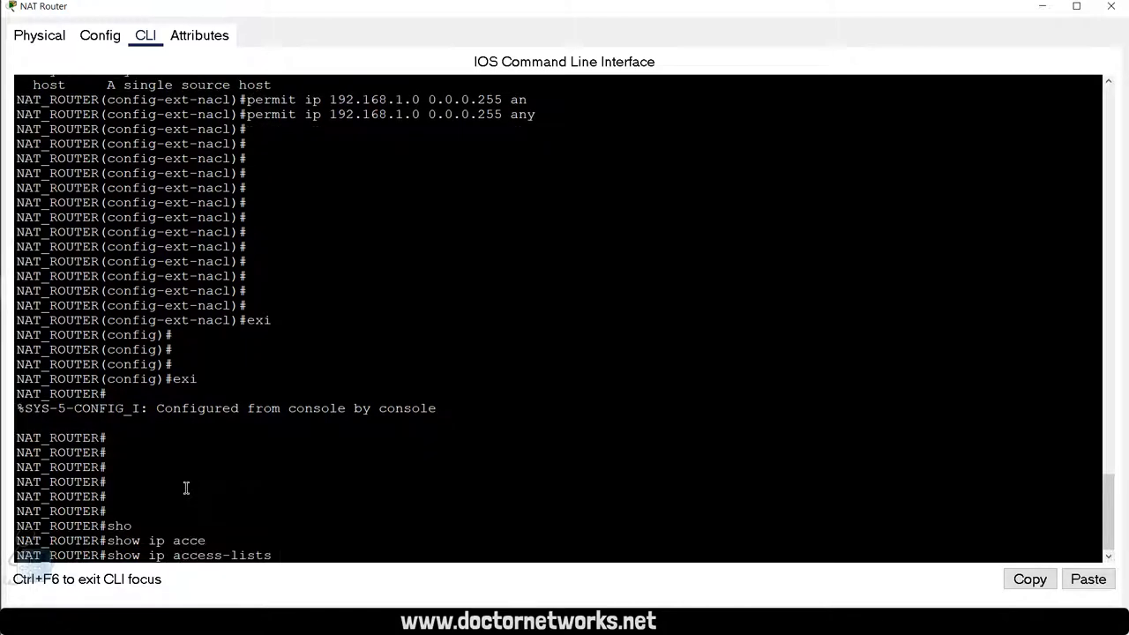
key("Return")
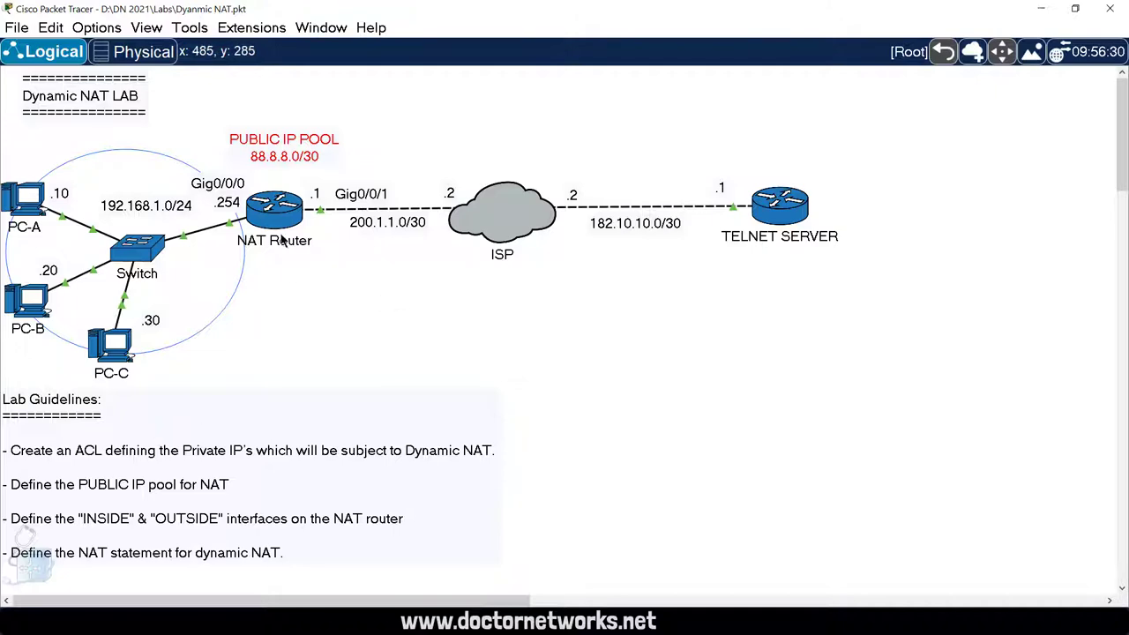
mouse_move(312, 188)
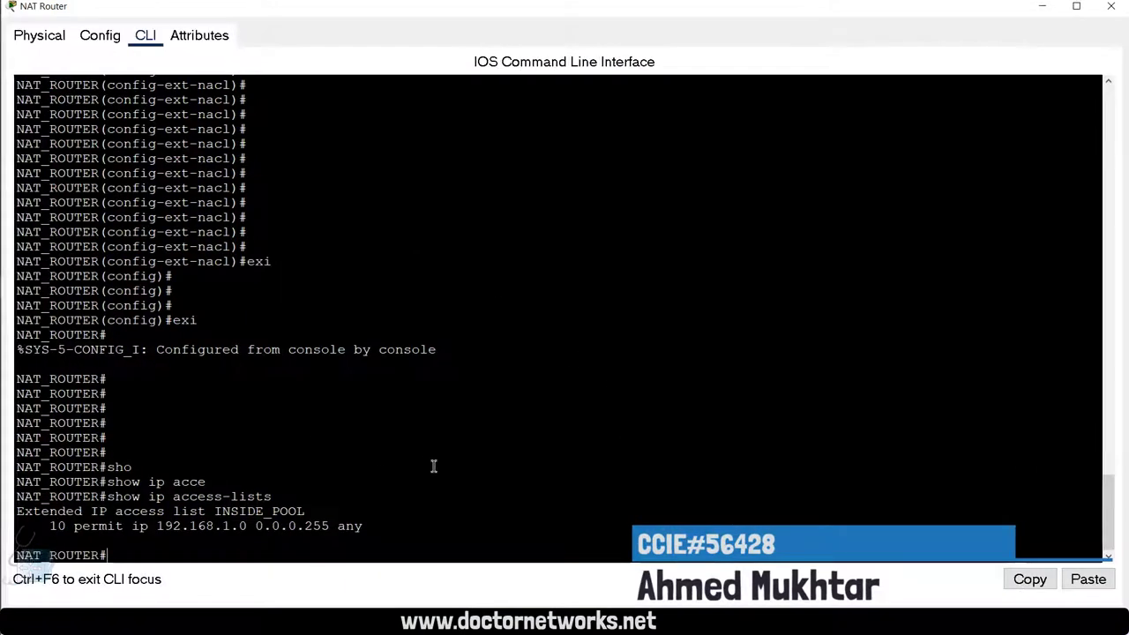
key("Return")
key("Return")
key("Return")
key("Return")
key("Return")
key("Return")
key("Return")
key("Return")
key("Return")
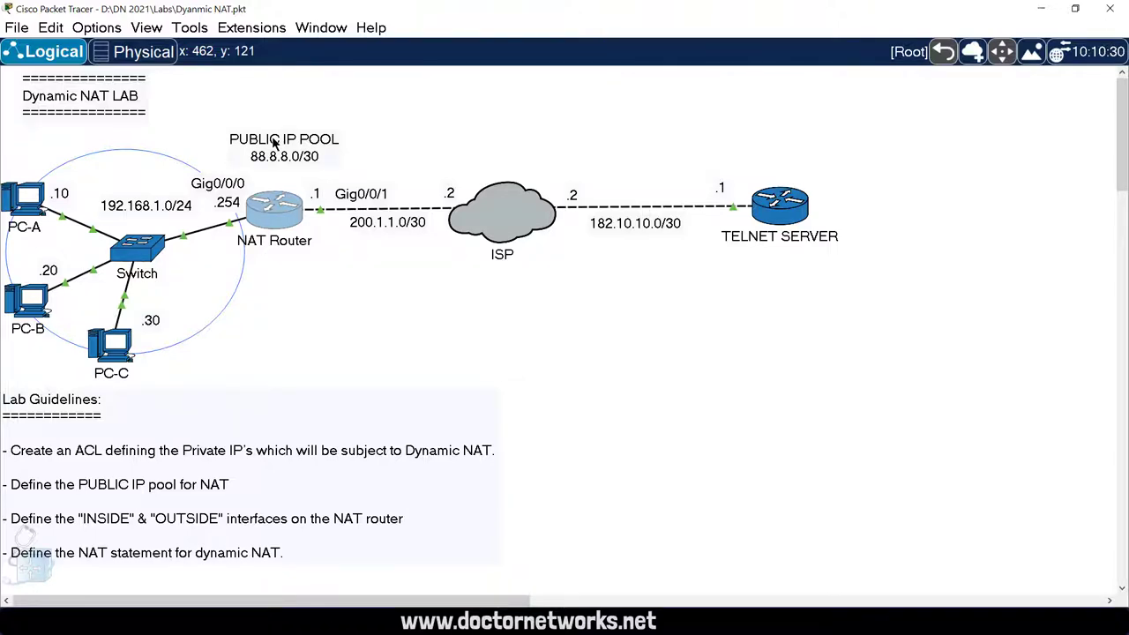
Step: Return to the NAT router's CLI and enter global configuration mode with conf t
left_click(273, 207)
key("Return")
key("Return")
type("co")
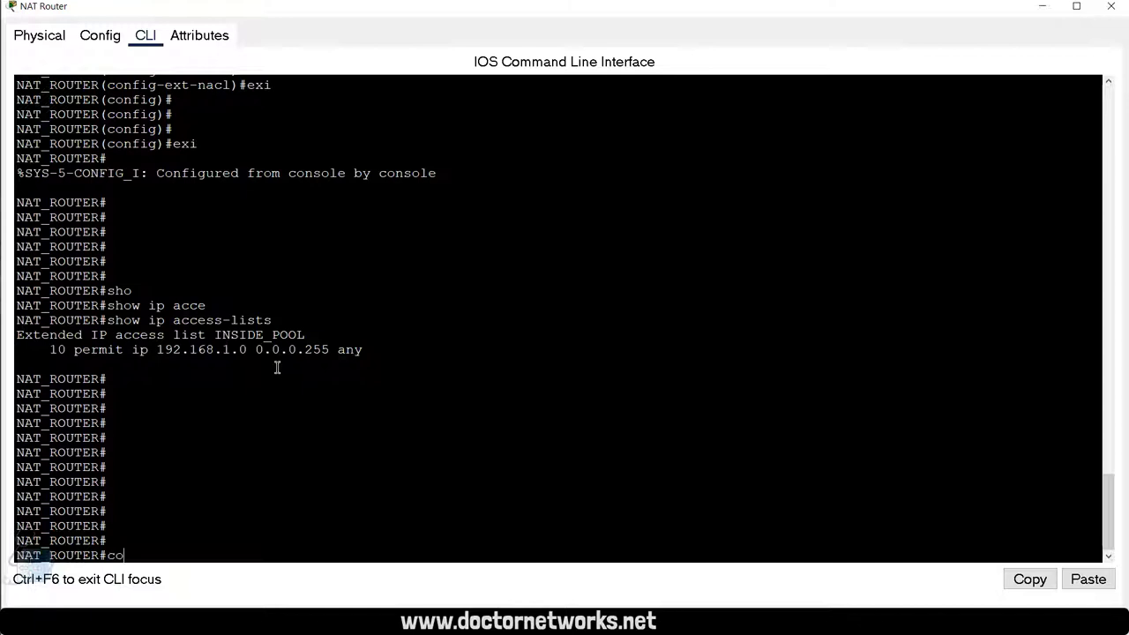
type("nf t")
key("Return")
key("Return")
key("Return")
key("Return")
Step: Enter ip nat pool NAT_POOL 88.8.8.1 88.8.8.2 netmask 255.255.255.252, then exit configuration mode
type("ip ")
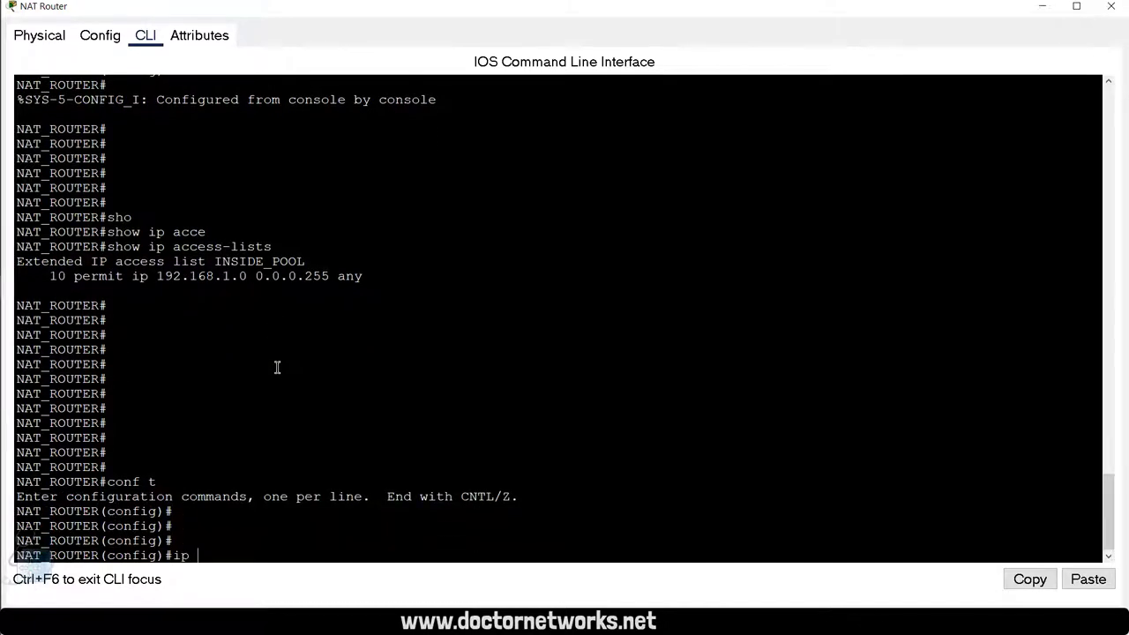
type("nat")
key("Tab")
type("poo")
key("Tab")
type("?")
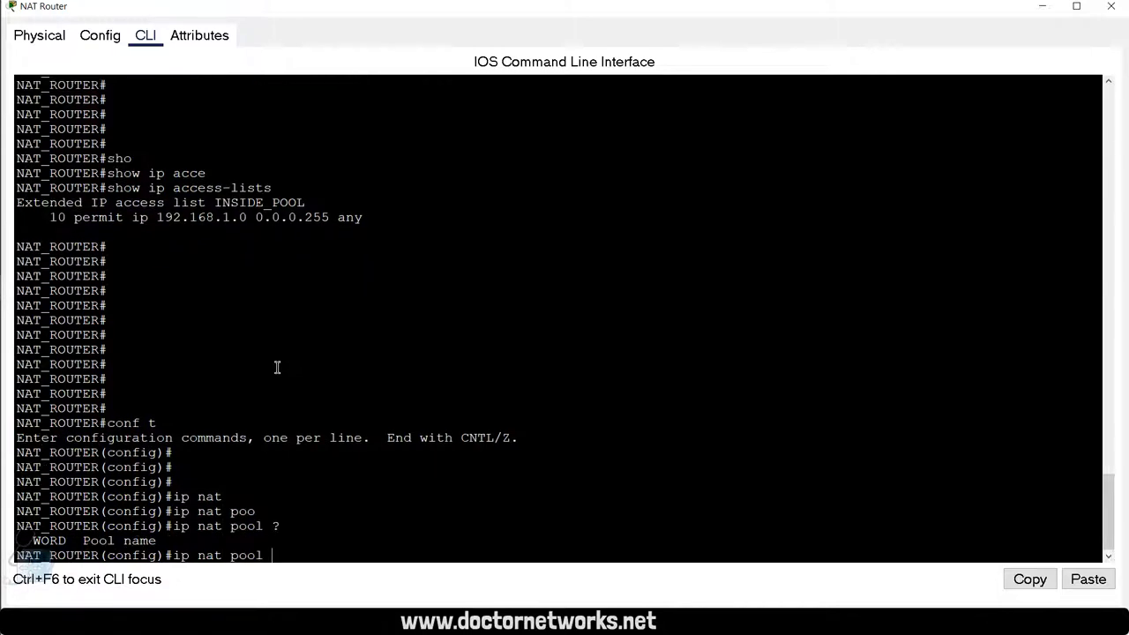
type("NAT_POO")
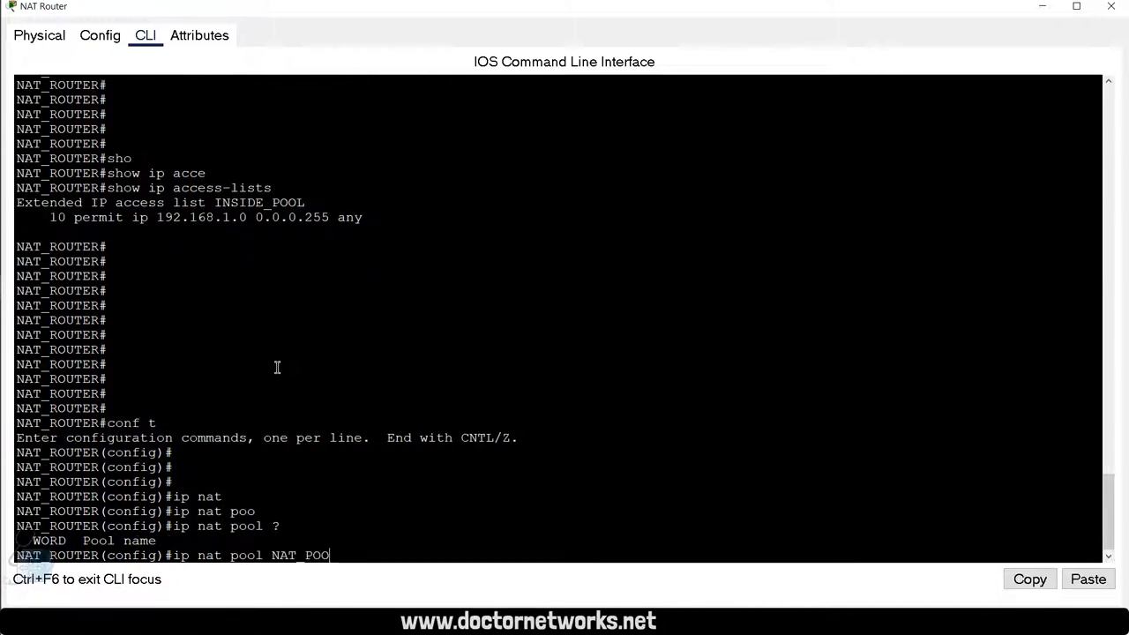
type("L ")
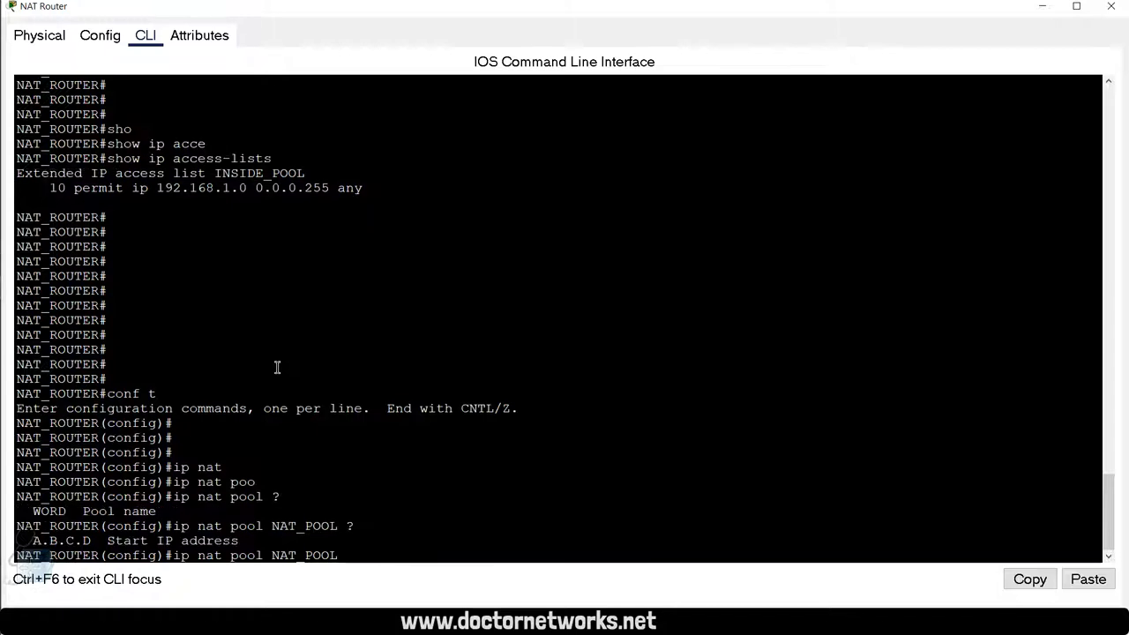
type("?8.8")
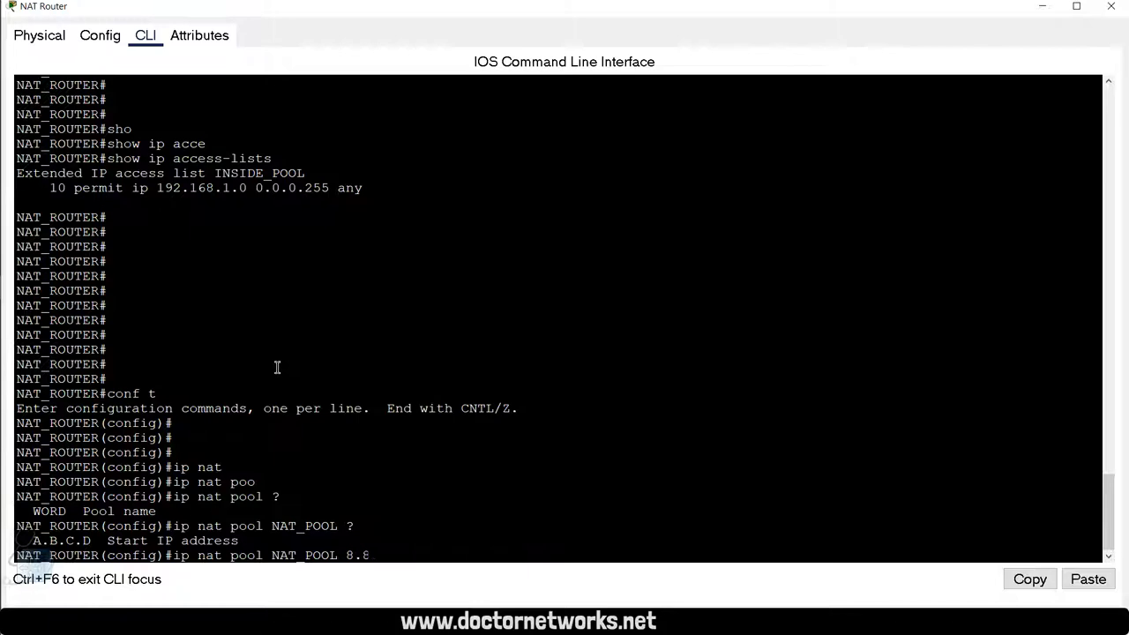
key("BackSpace")
key("BackSpace")
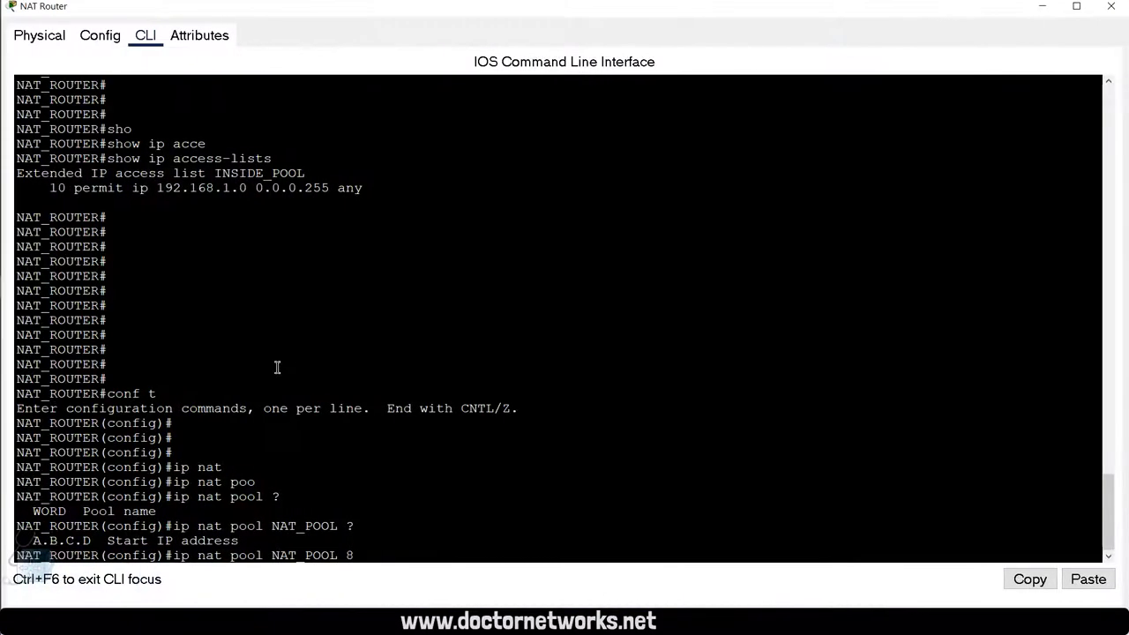
type("88.8.8.1")
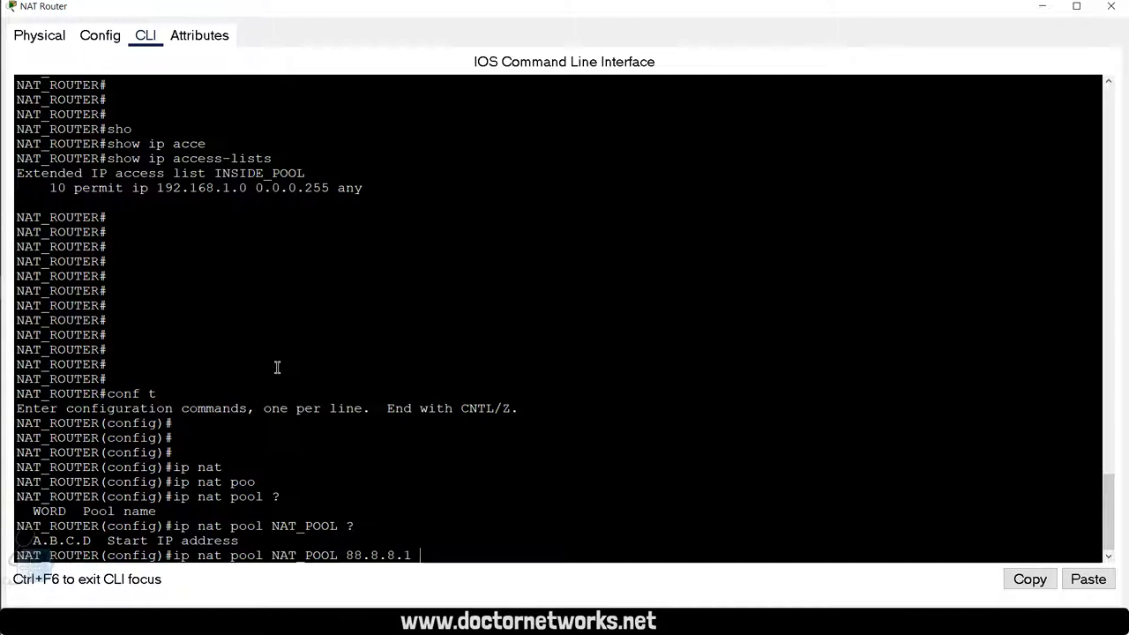
type("?")
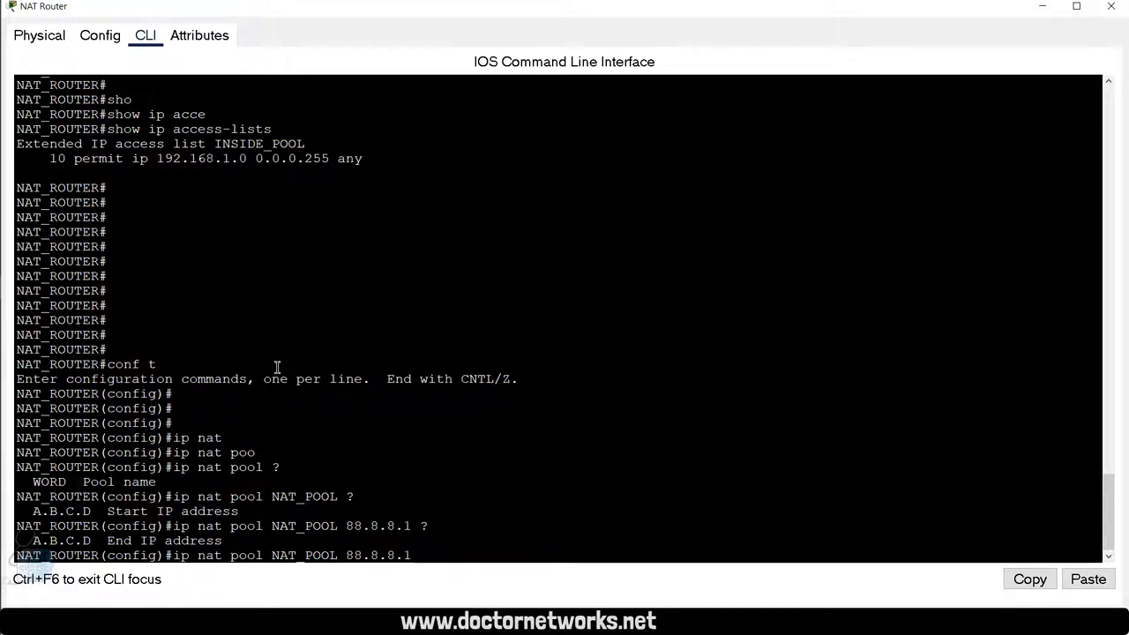
type("88.8.8.")
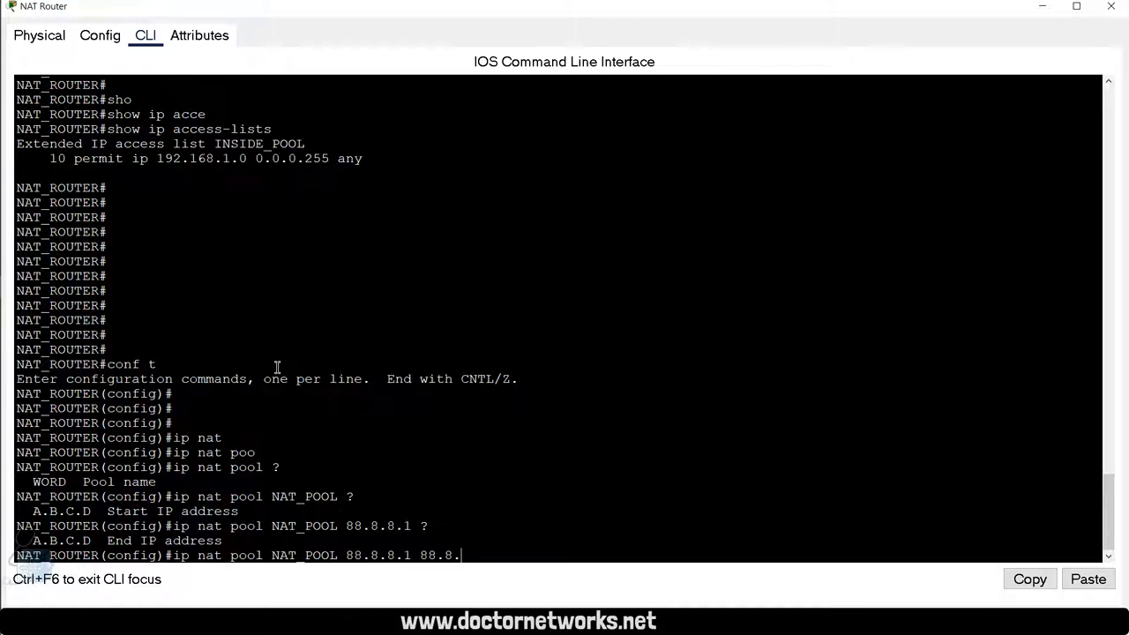
type("2 ?")
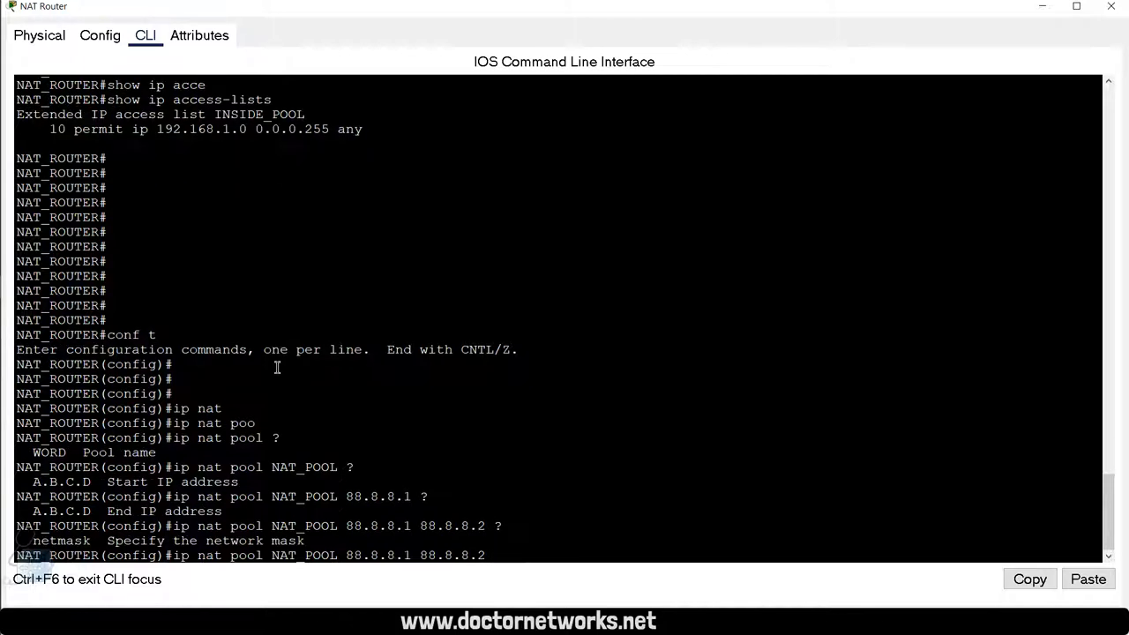
type("net")
key("Tab")
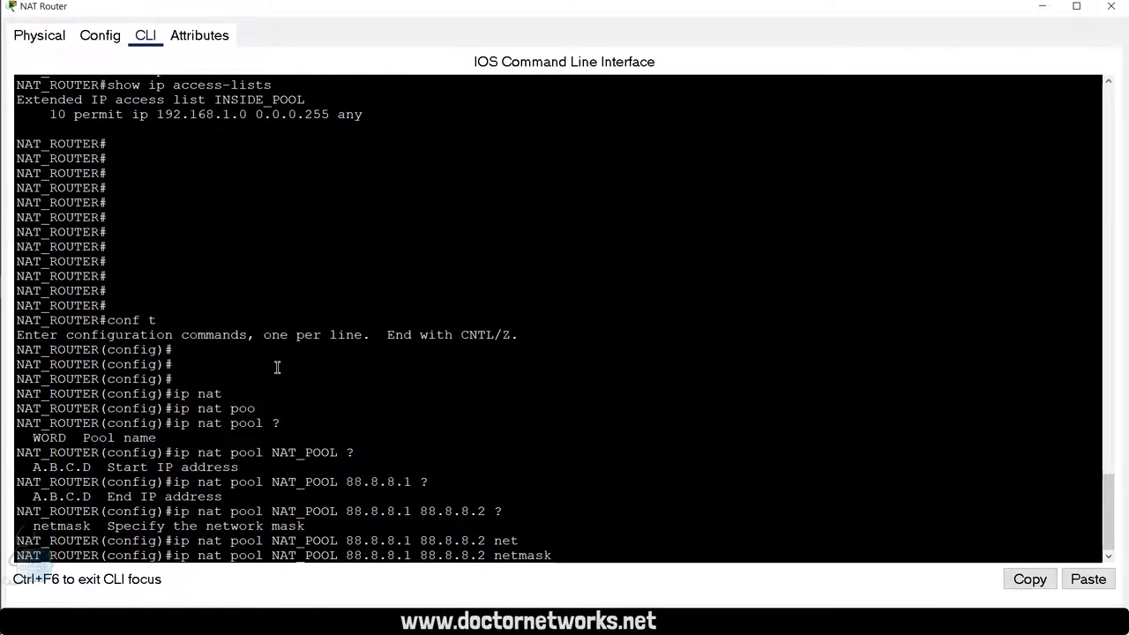
type("255.255.2")
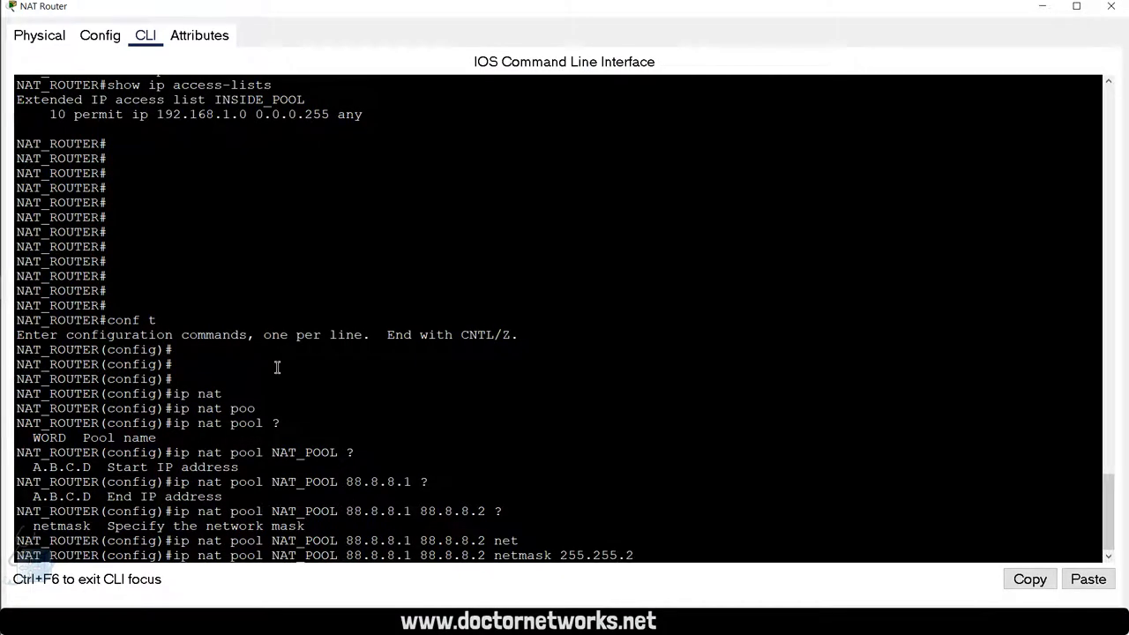
type("55.252")
key("Return")
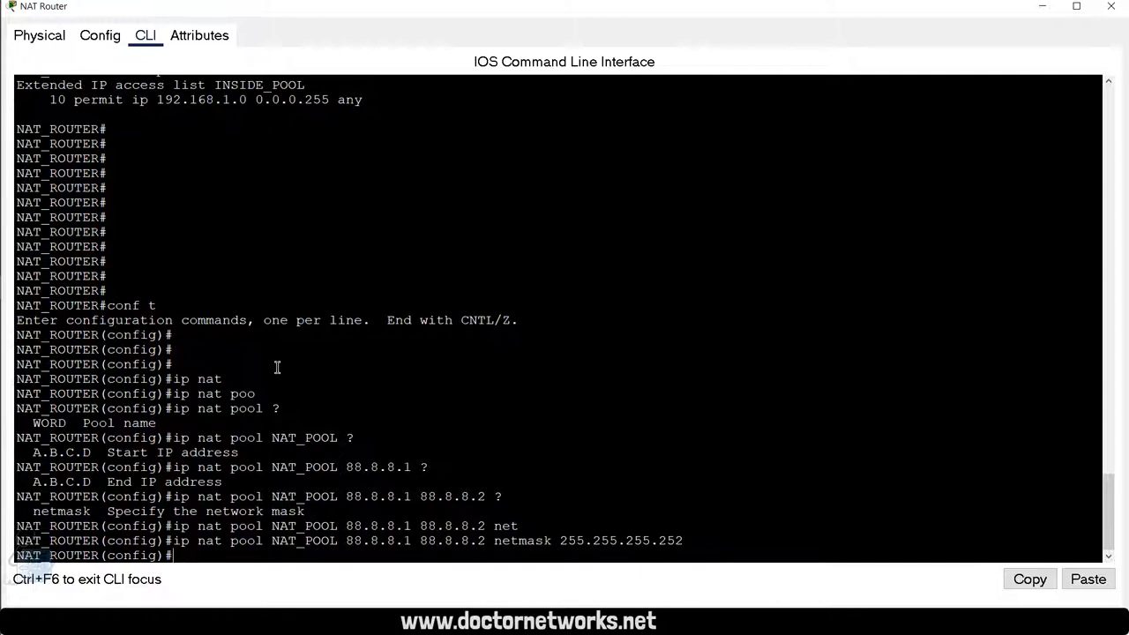
key("Return")
key("Return")
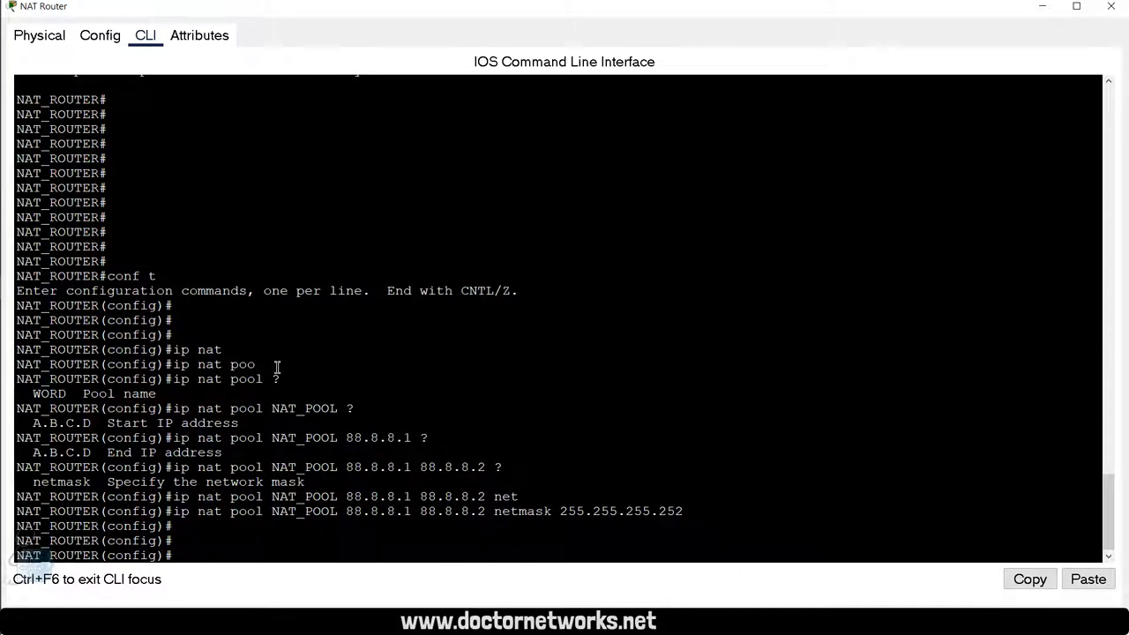
type("exi")
key("Return")
key("Return")
key("Return")
key("Return")
key("Return")
key("Return")
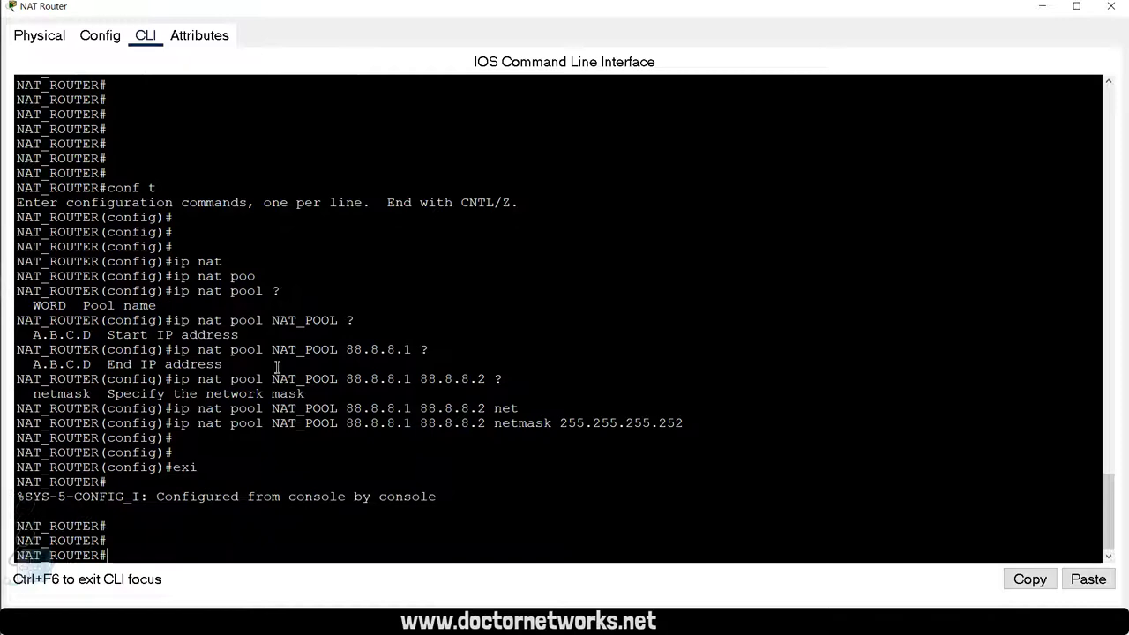
Step: Show the running-config and highlight the ip nat pool NAT_POOL line in the output
type("sho")
key("Tab")
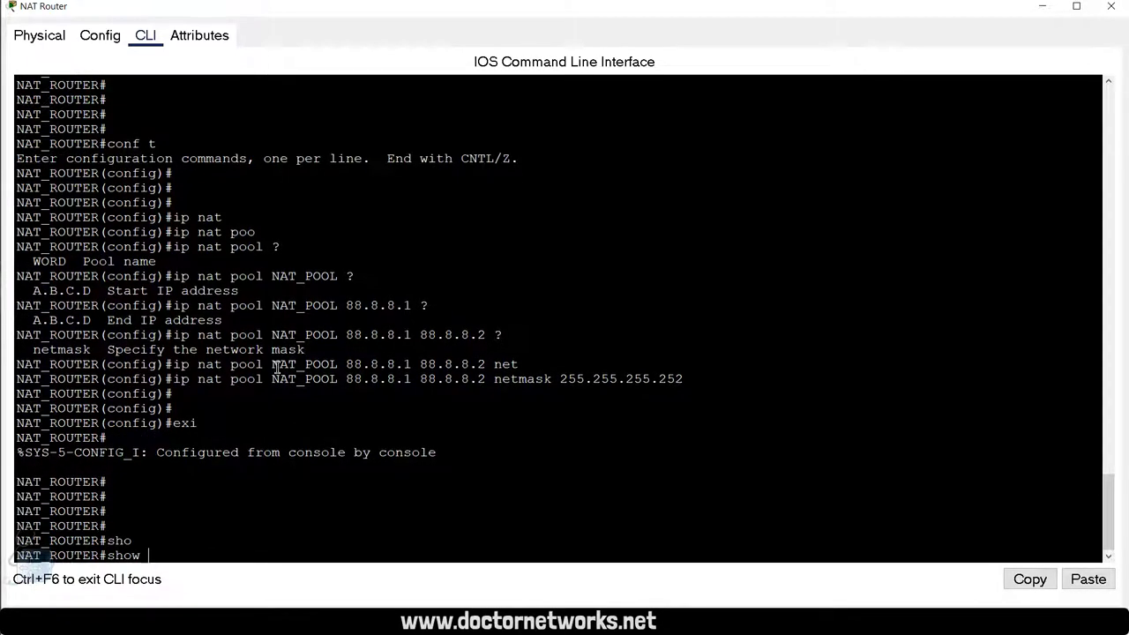
type("runn")
key("Tab")
key("Return")
key("space")
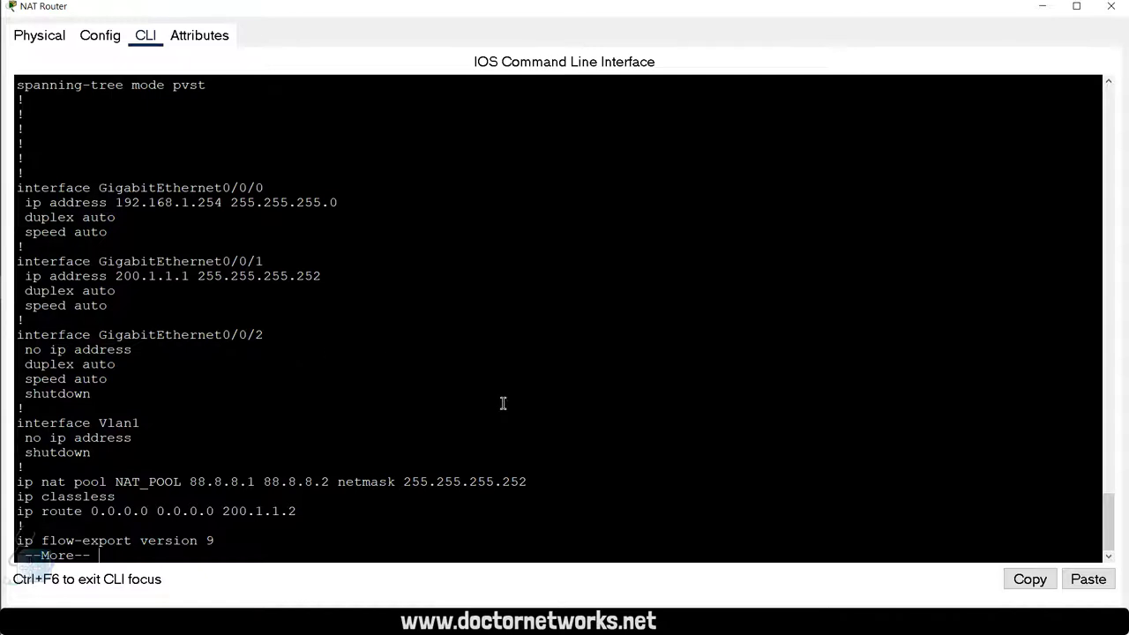
left_click_drag(528, 482, 283, 497)
left_click(16, 487)
triple_click(16, 486)
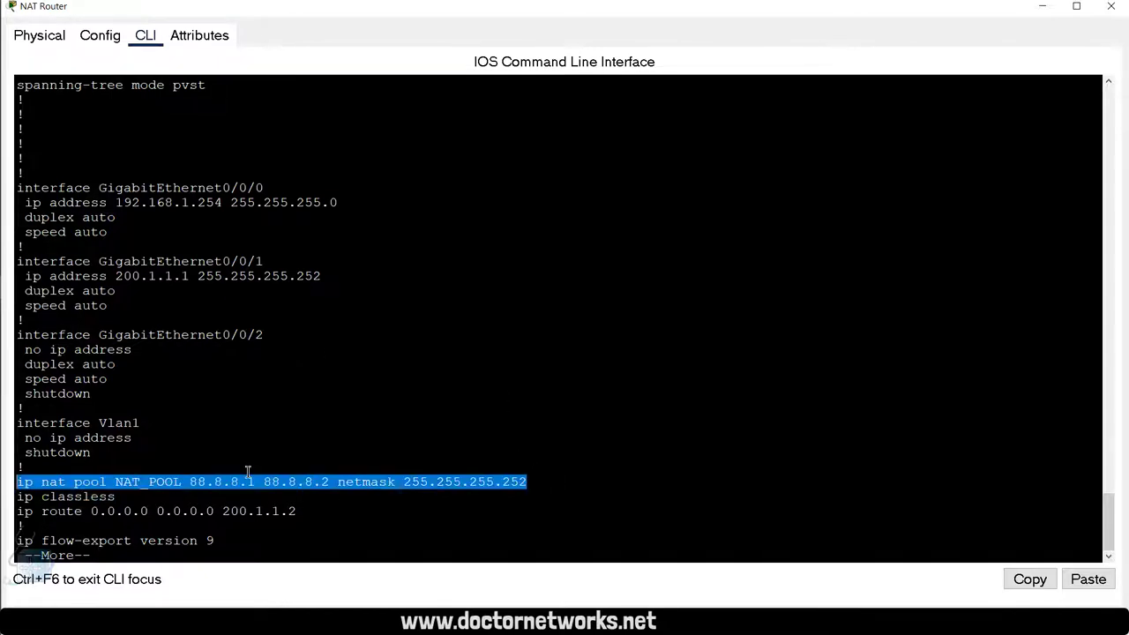
key("space")
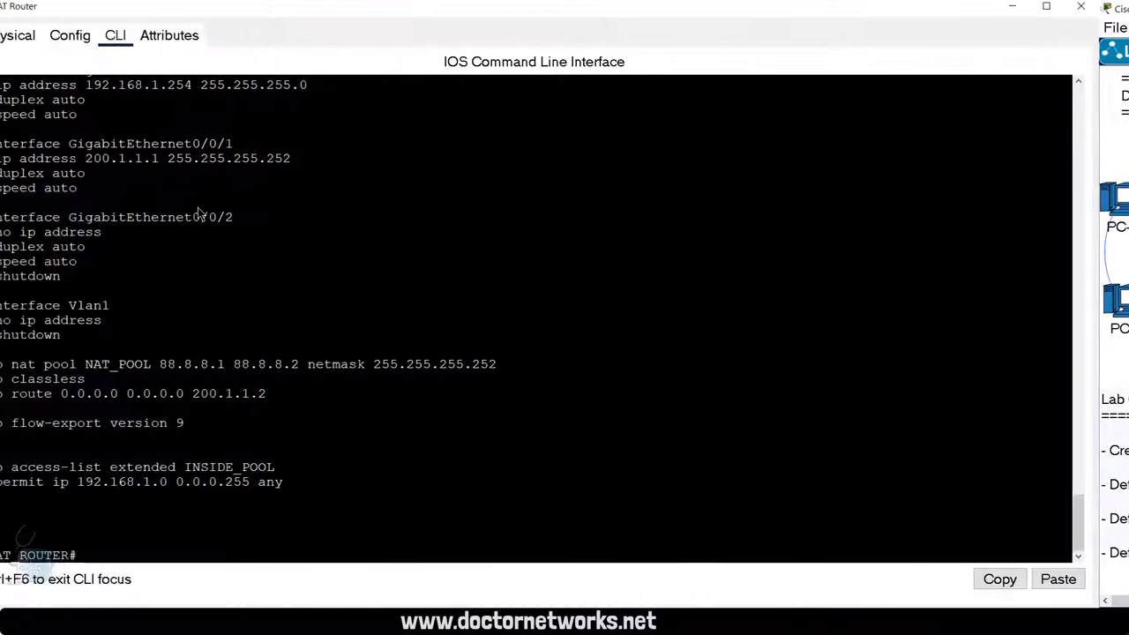
Step: Enter global configuration mode and select interface GigabitEthernet0/0/0
key("Return")
key("Return")
key("Return")
type("conf t")
key("Return")
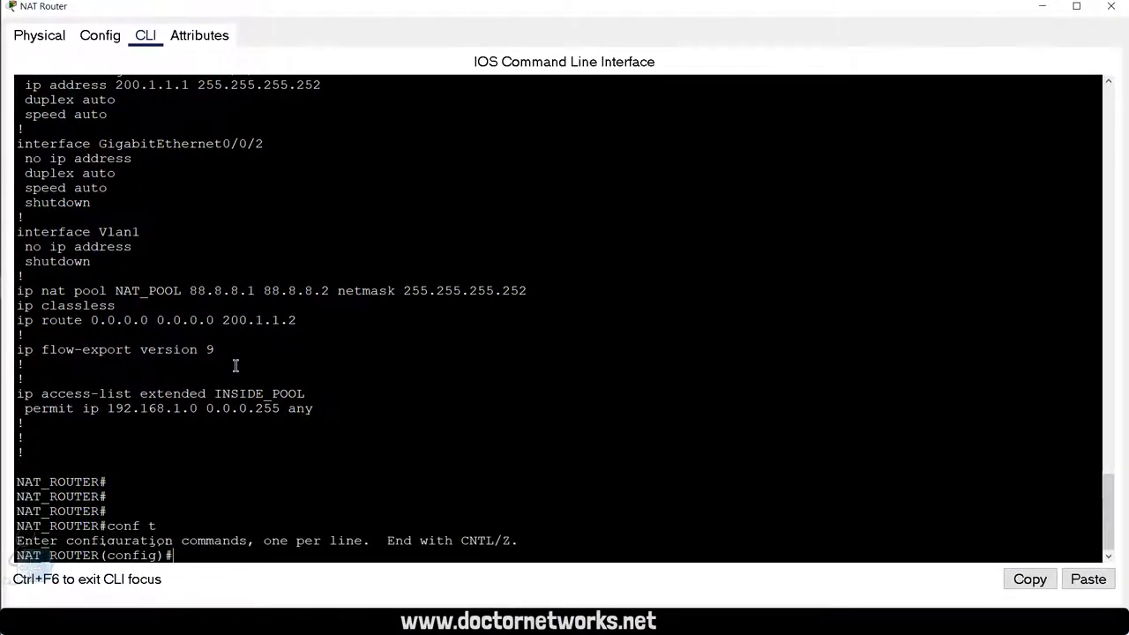
key("Return")
key("Return")
key("Return")
key("Return")
type("inter")
key("Tab")
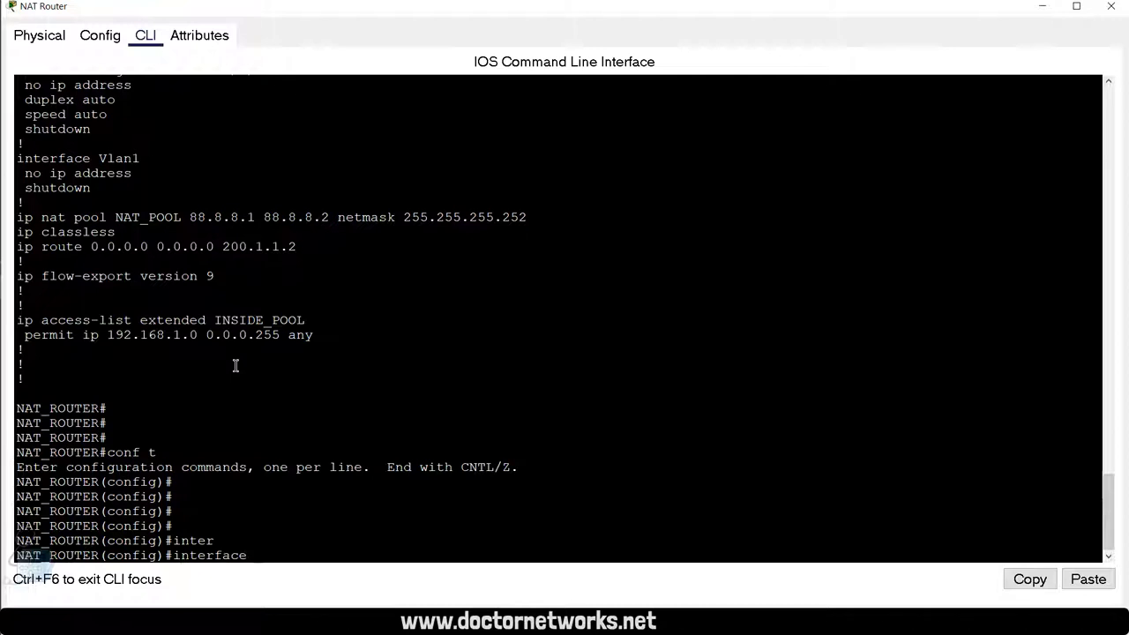
type("gig")
key("Tab")
type("0/0/0")
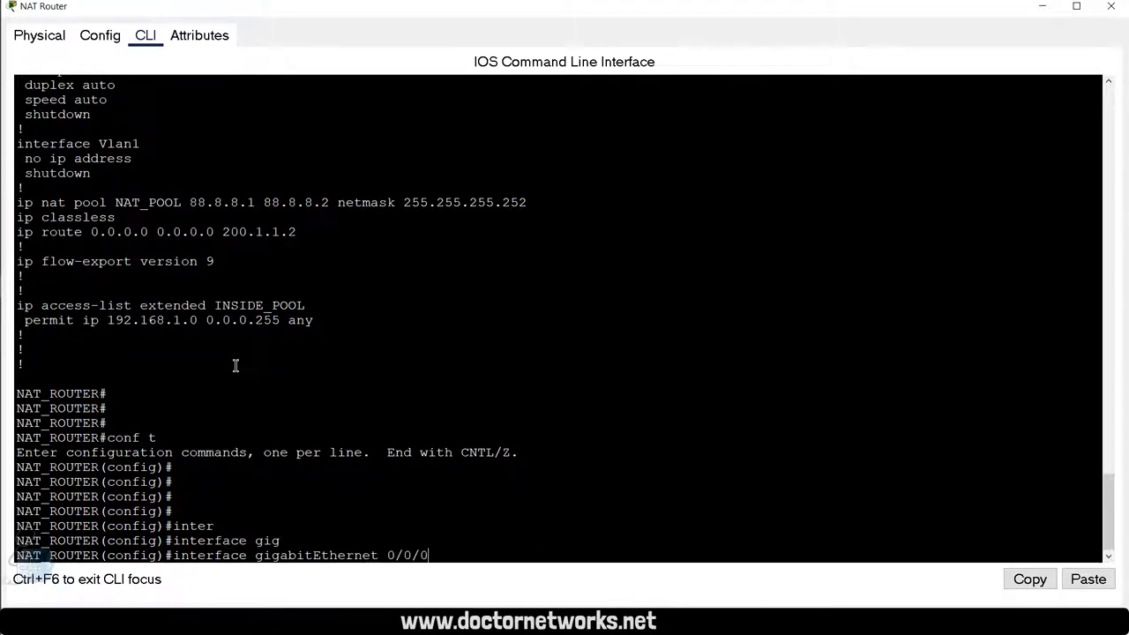
key("Return")
Step: Apply ip nat inside to GigabitEthernet0/0/0 and leave the interface
type("ip nat")
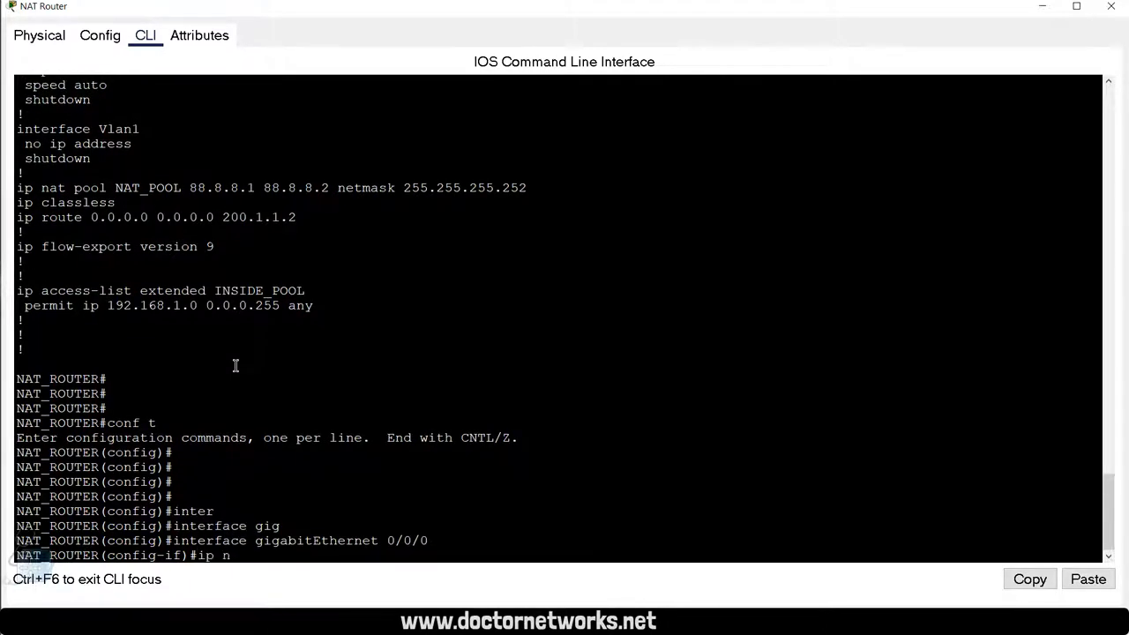
key("Tab")
type("ins")
key("Tab")
key("Return")
key("Return")
key("Return")
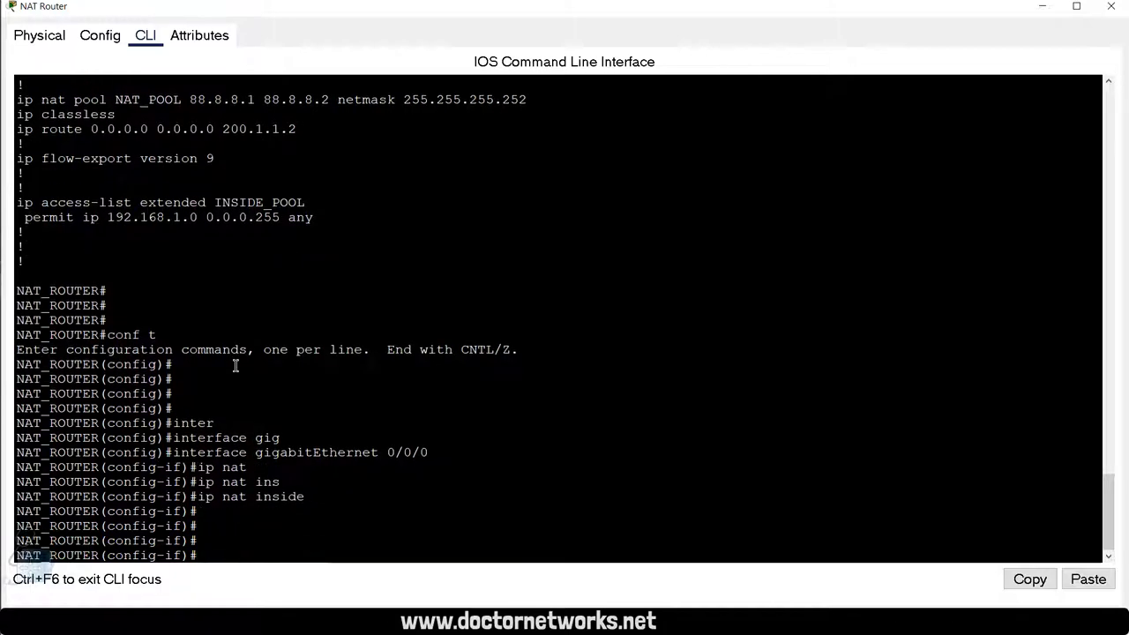
key("alt+Tab")
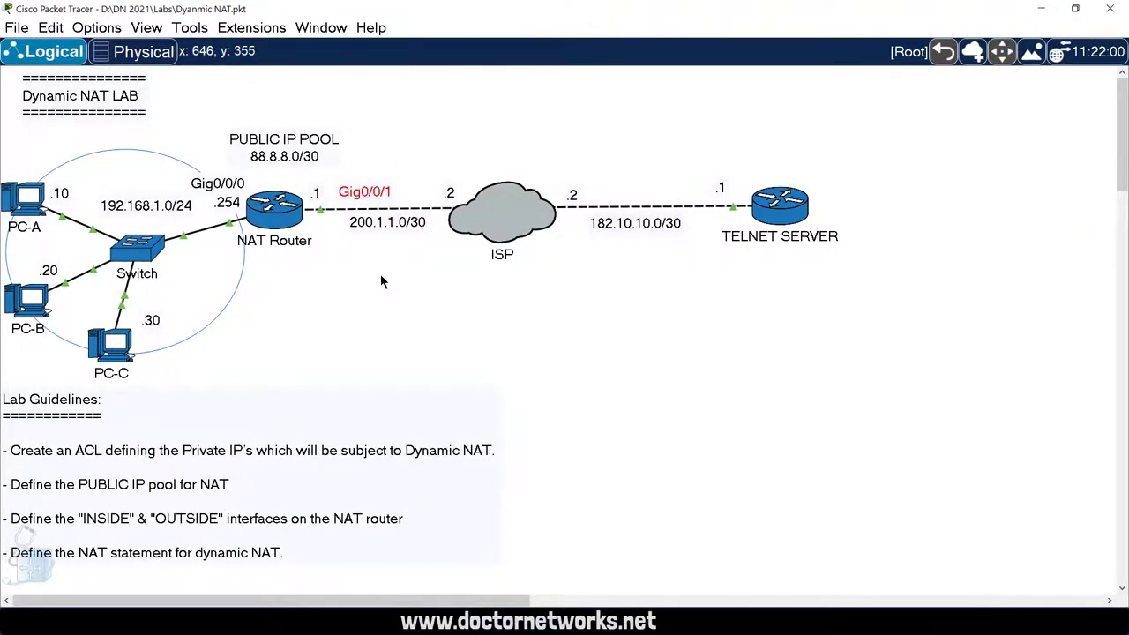
key("alt+Tab")
type("exi")
key("Return")
key("Return")
key("Return")
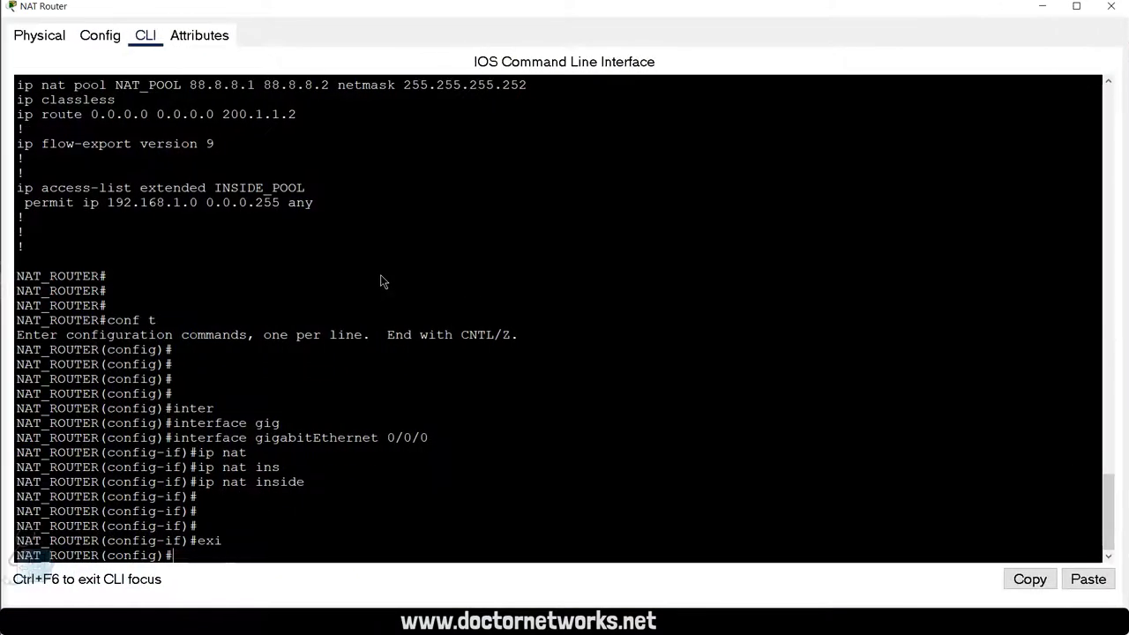
Step: Make GigabitEthernet0/0/1 the NAT outside interface with ip nat outside
type("inter")
key("Tab")
type("gig")
key("Tab")
type("0")
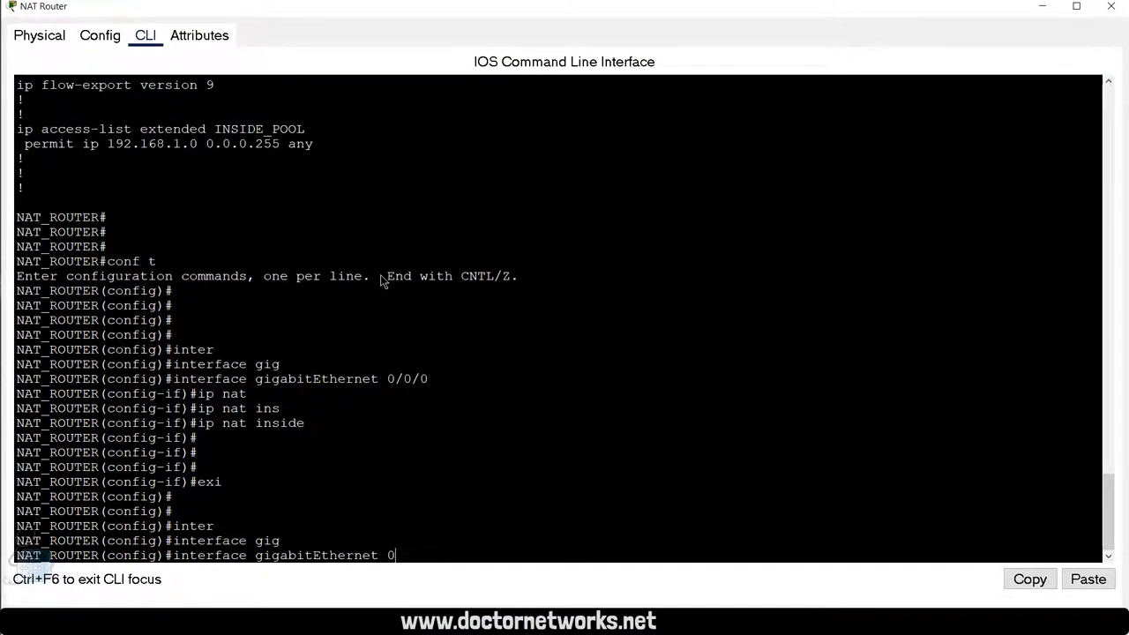
type("/0/1")
key("Return")
type("ip nat")
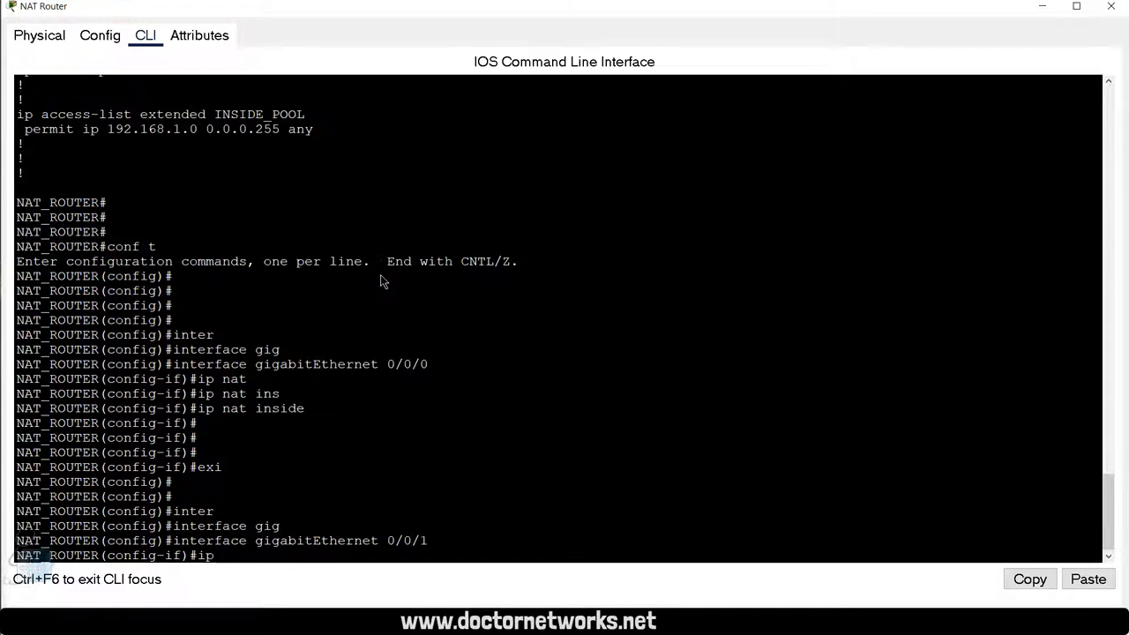
key("Tab")
type("ou")
key("Tab")
key("Return")
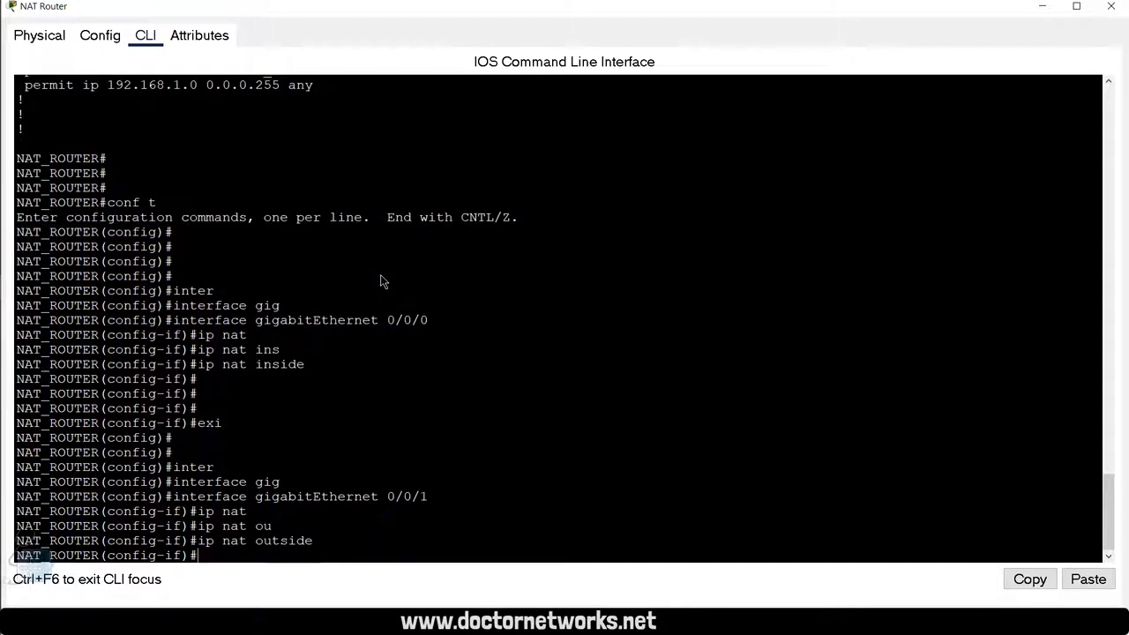
type("exi")
key("Return")
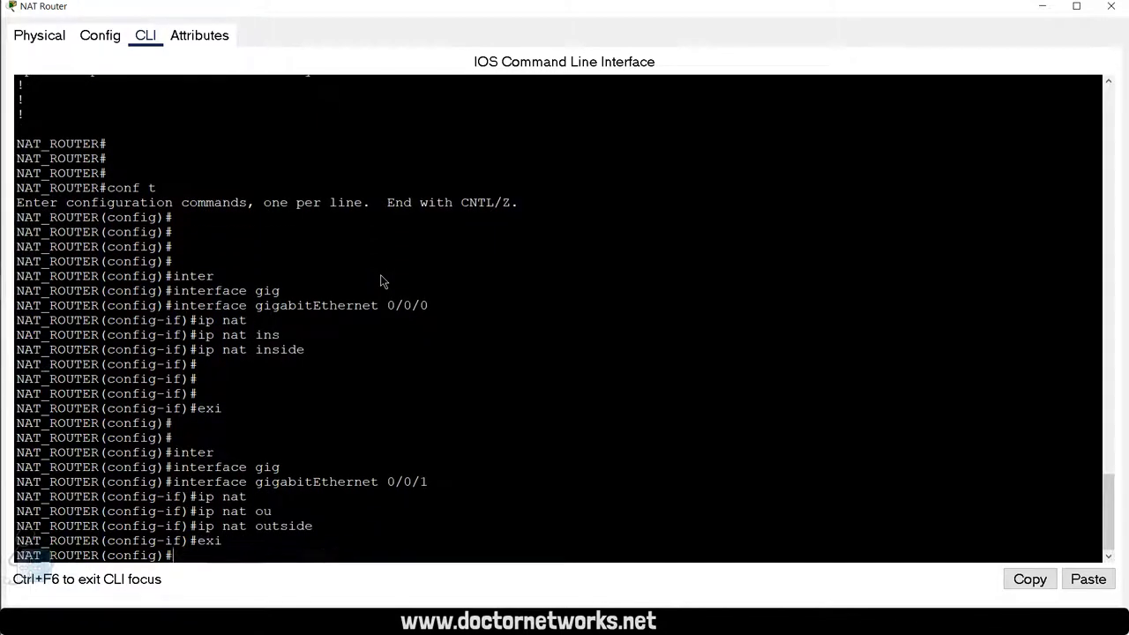
key("Return")
key("Return")
Step: Leave configuration mode and run show ip nat statistics, highlighting the inside and outside interface lines
type("exi")
key("Return")
key("Return")
type("sho")
key("Tab")
type("ip n")
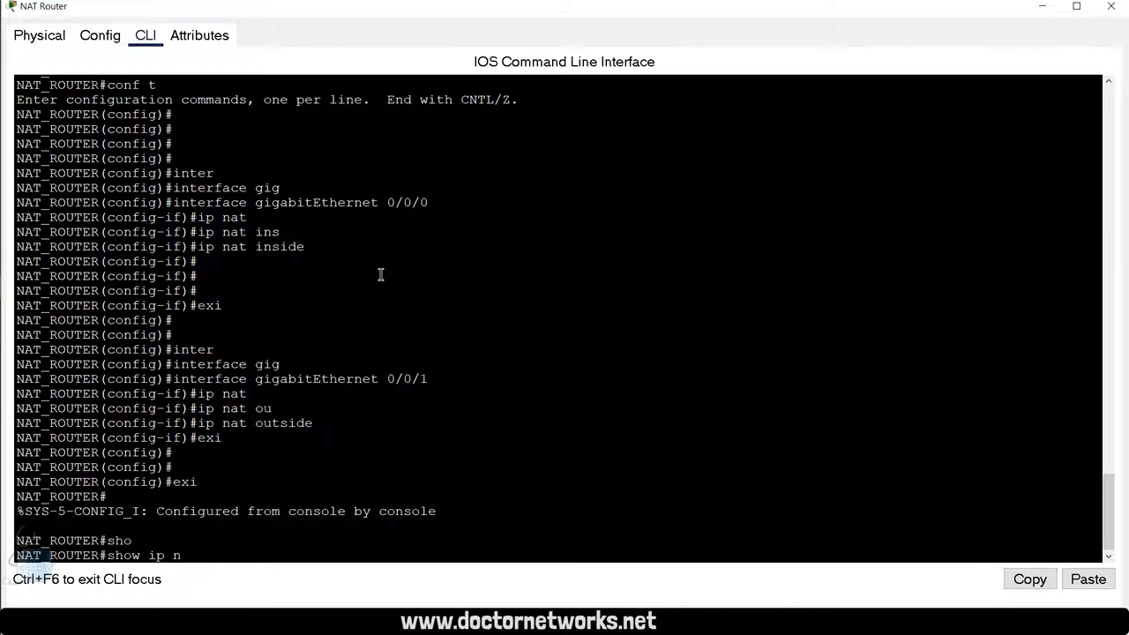
type("at")
key("Tab")
type("?st")
key("Tab")
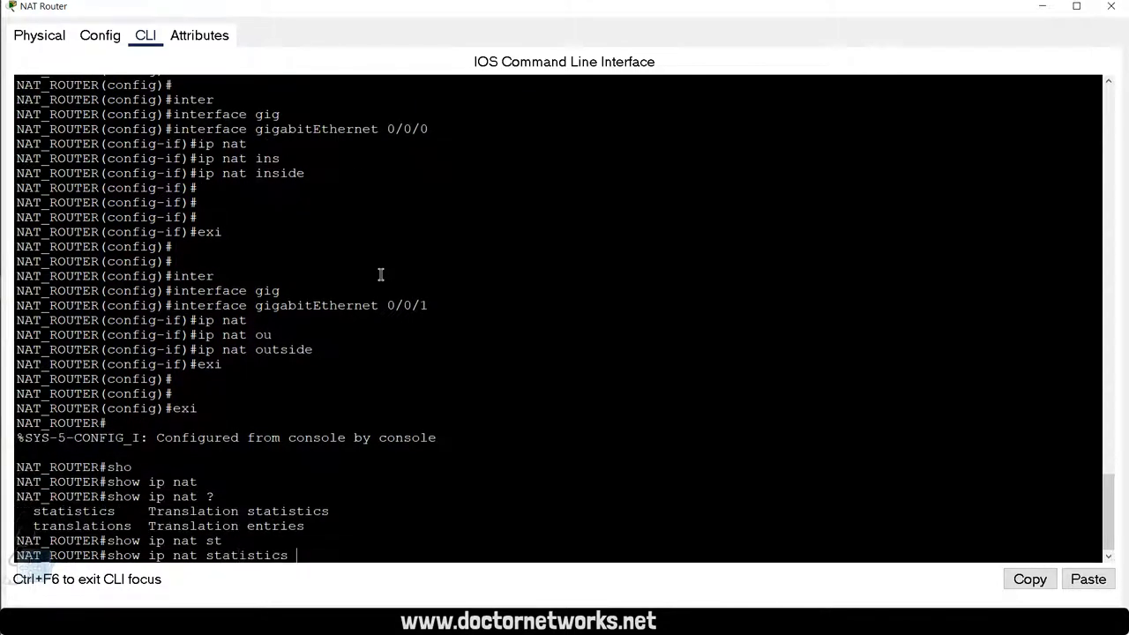
key("Return")
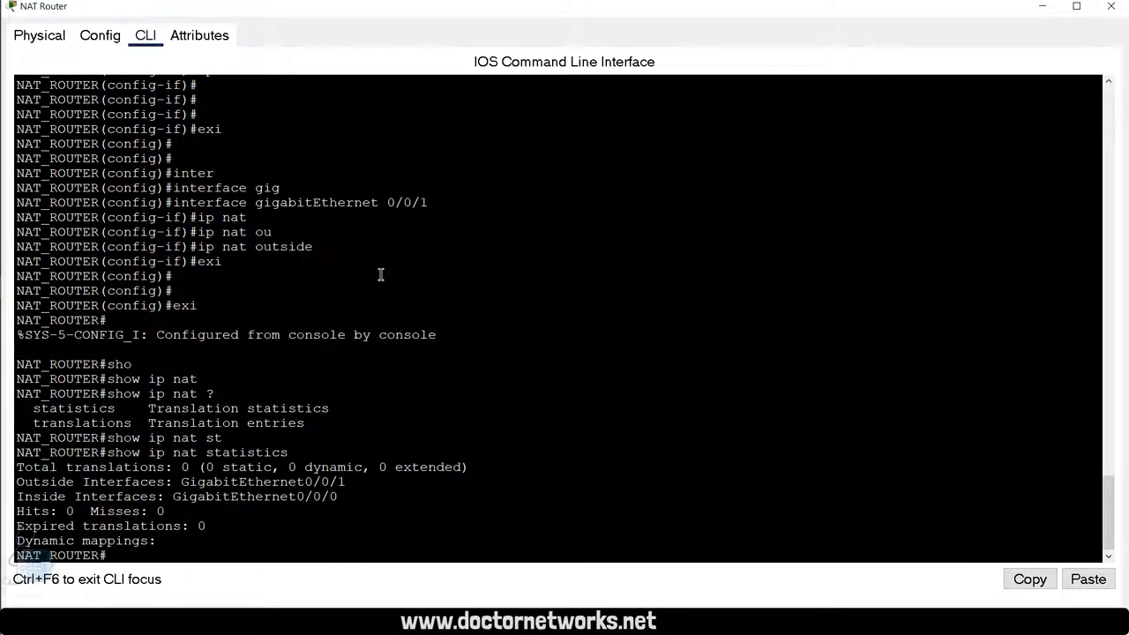
left_click_drag(343, 496, 10, 483)
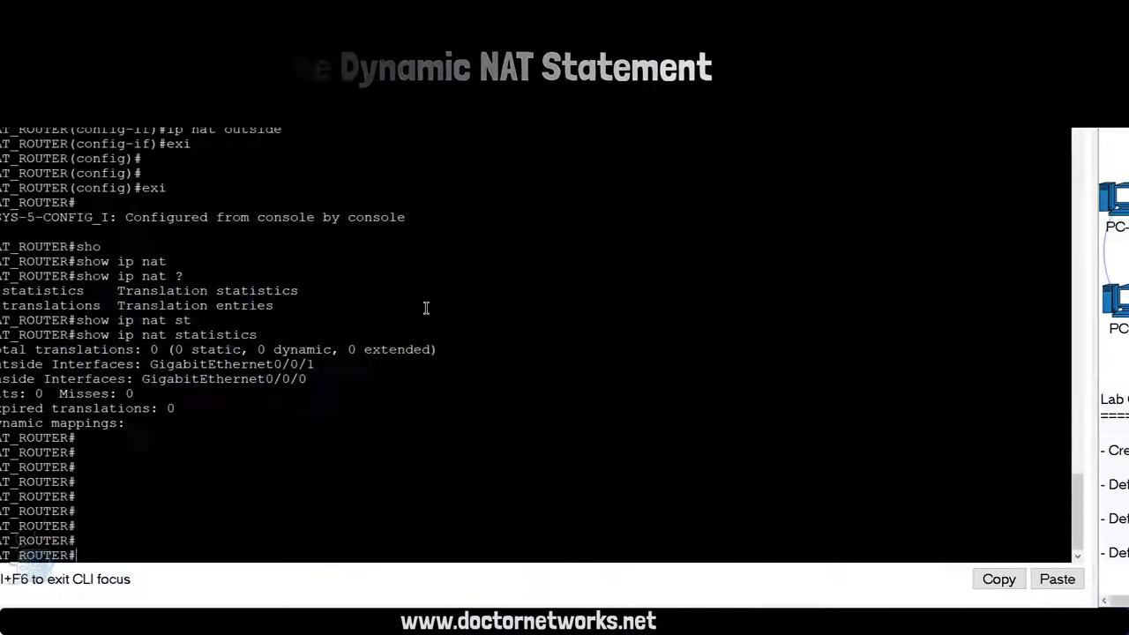
Step: Enter global configuration mode and build 'ip nat inside source list', checking options with ?
key("Return")
key("Return")
key("Return")
key("Return")
type("conf t")
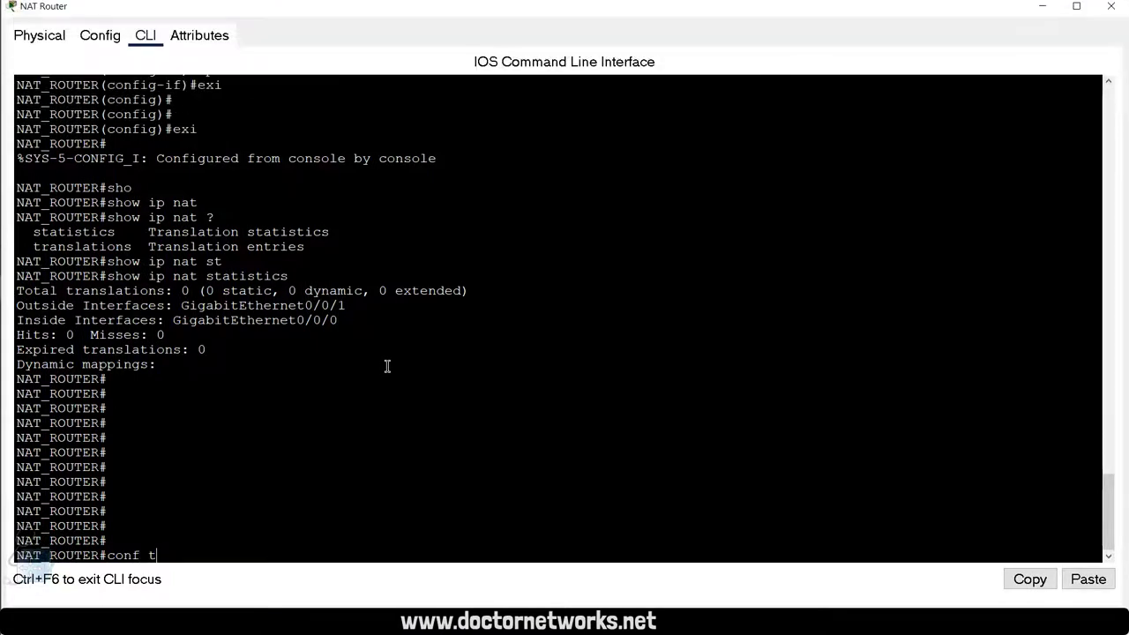
type("er")
key("Return")
key("Return")
key("Return")
key("Return")
key("Return")
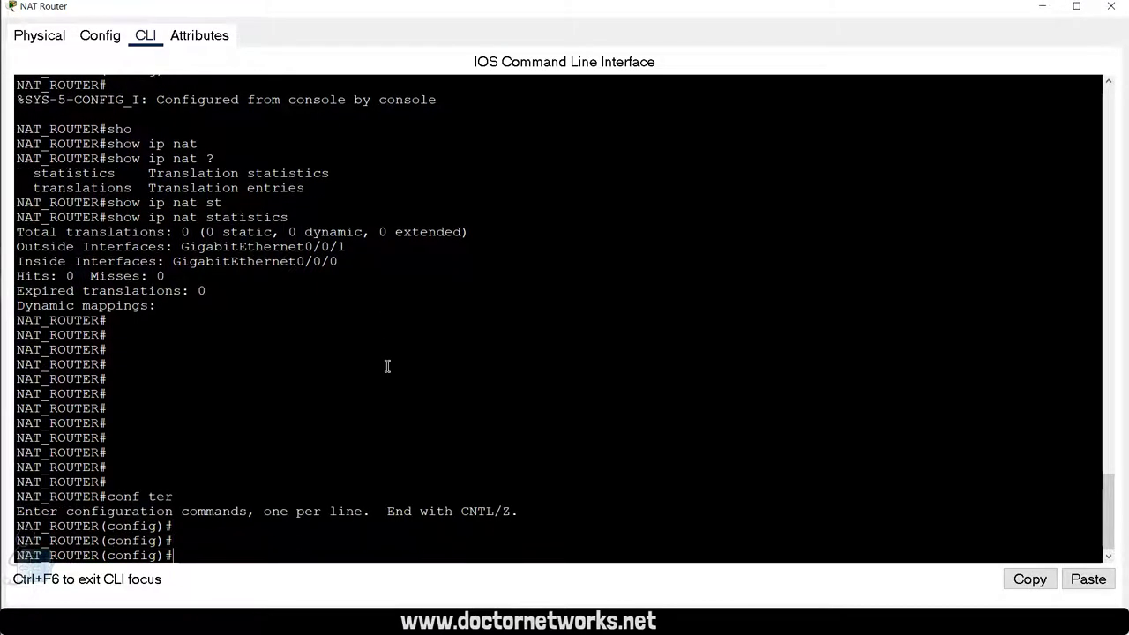
type("ip ")
type("nat")
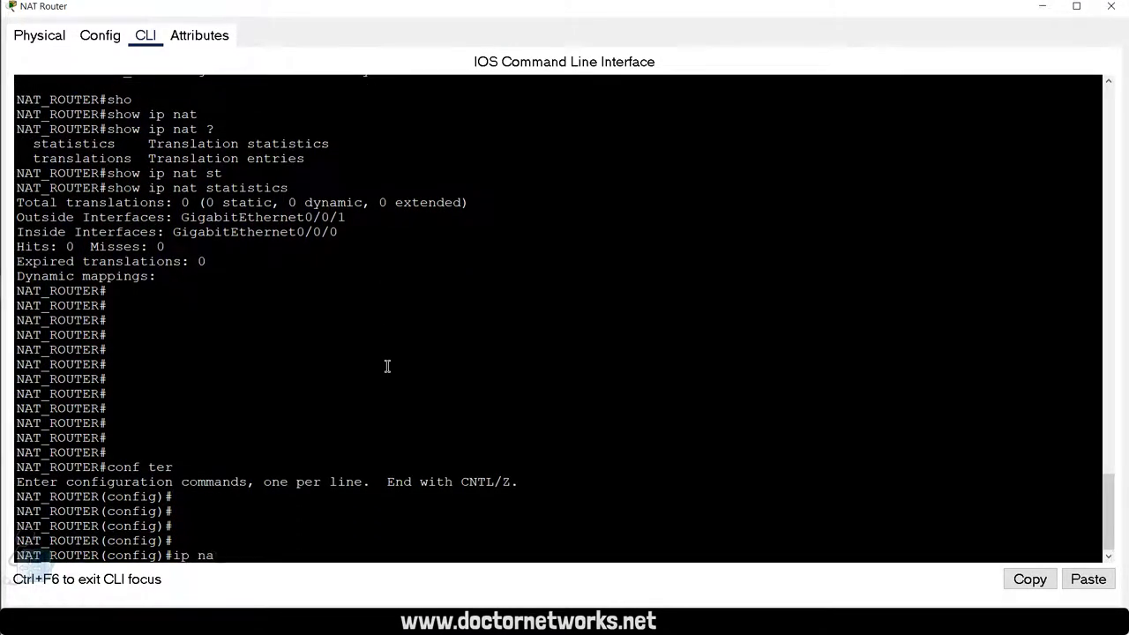
key("Tab")
type("ins")
key("Tab")
type("?")
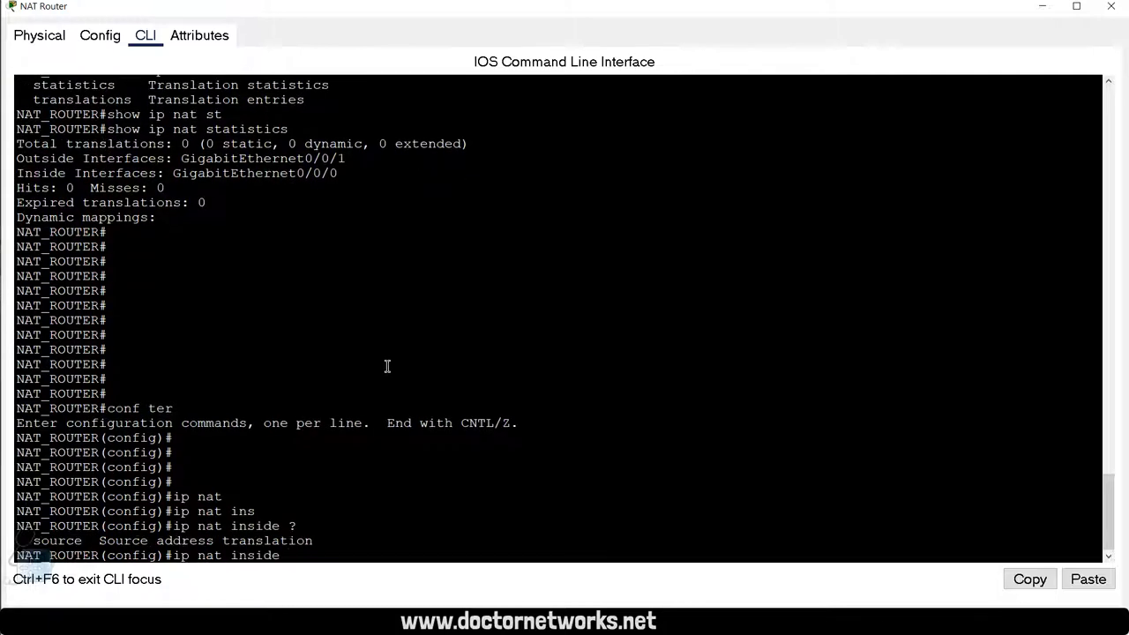
type("so")
key("Tab")
type("?")
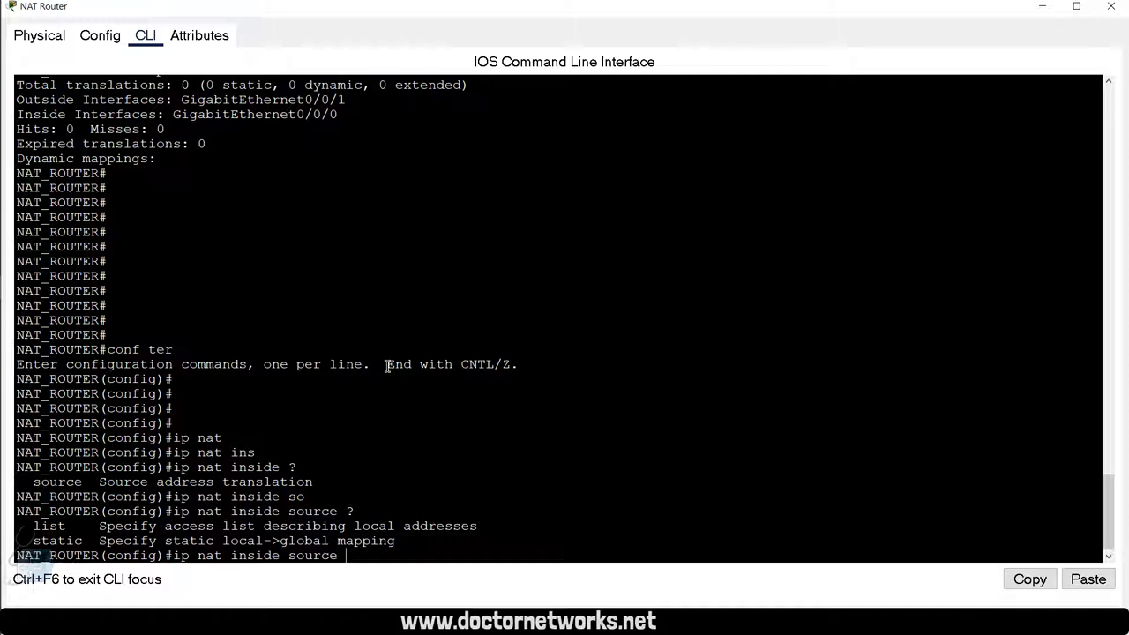
type("li")
key("Tab")
type("?")
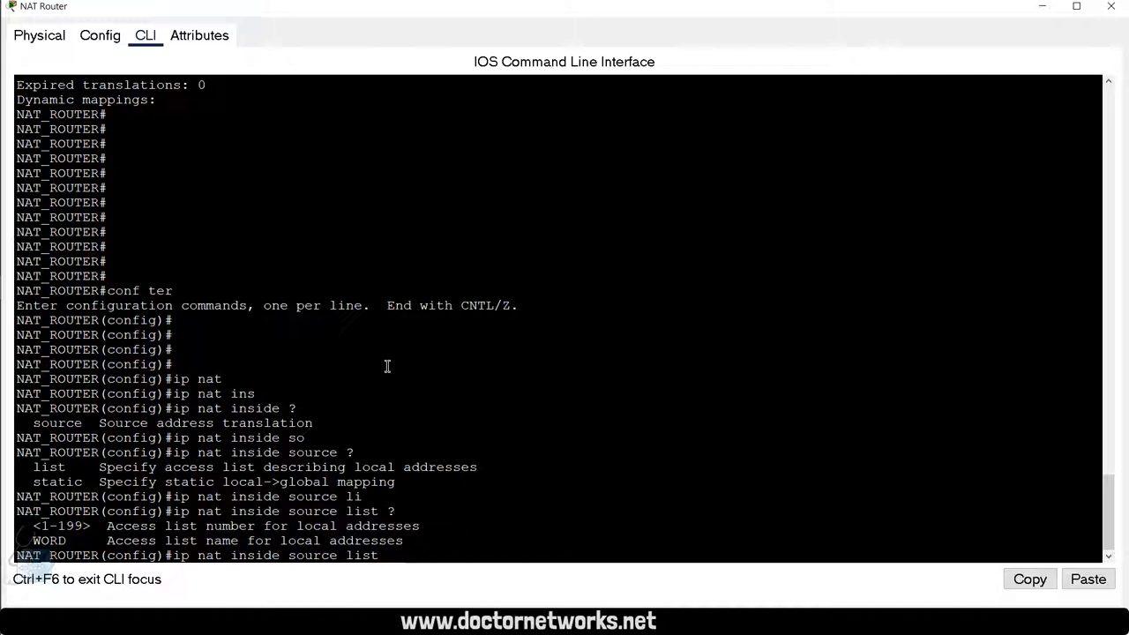
key("Return")
Step: Display the configured access lists with do show ip access-lists
type("d")
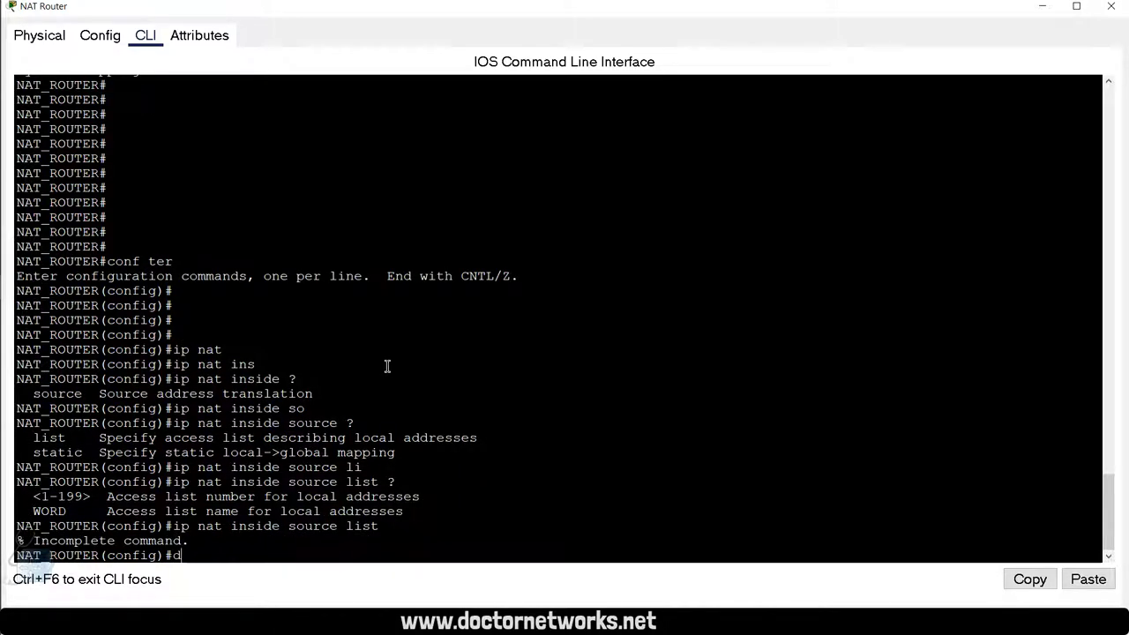
type("o sh ip accee")
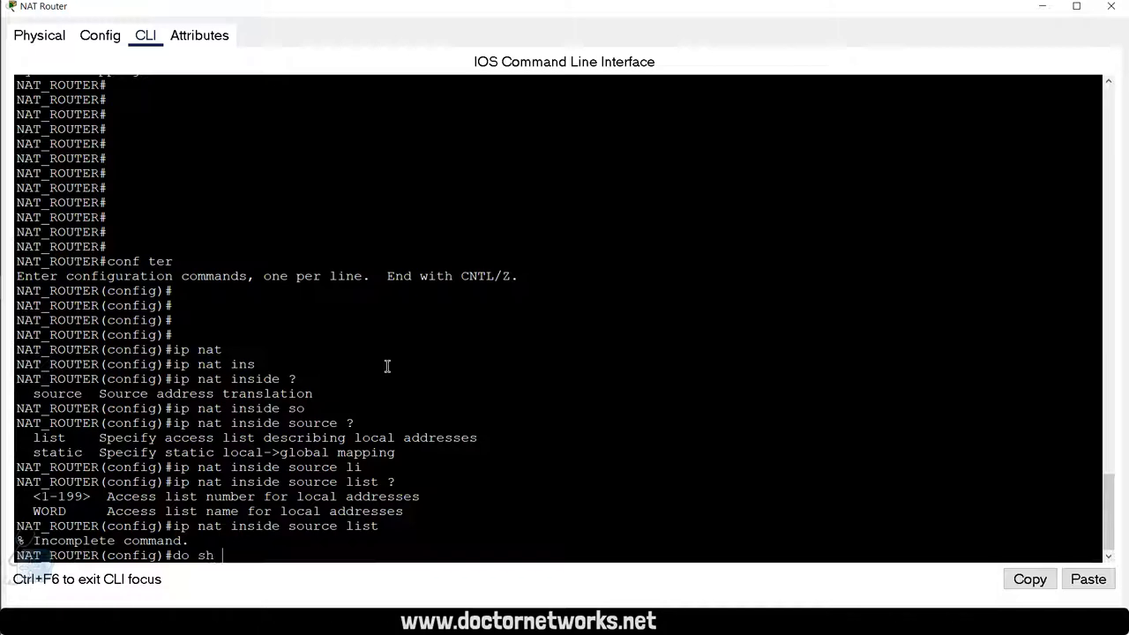
key("Tab")
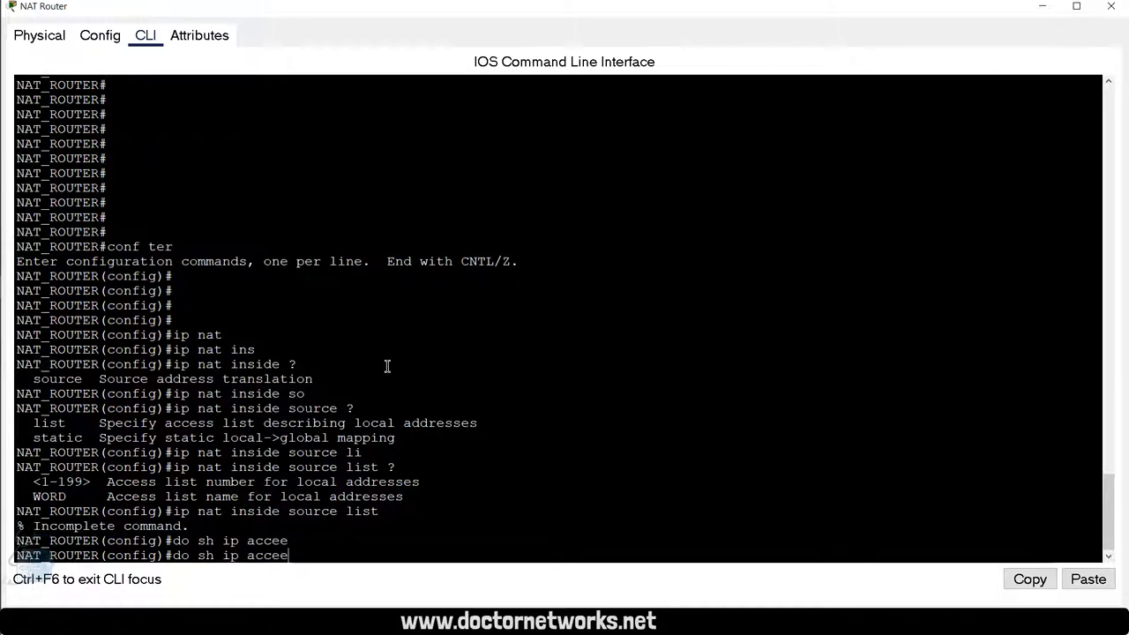
key("BackSpace")
key("Tab")
key("Return")
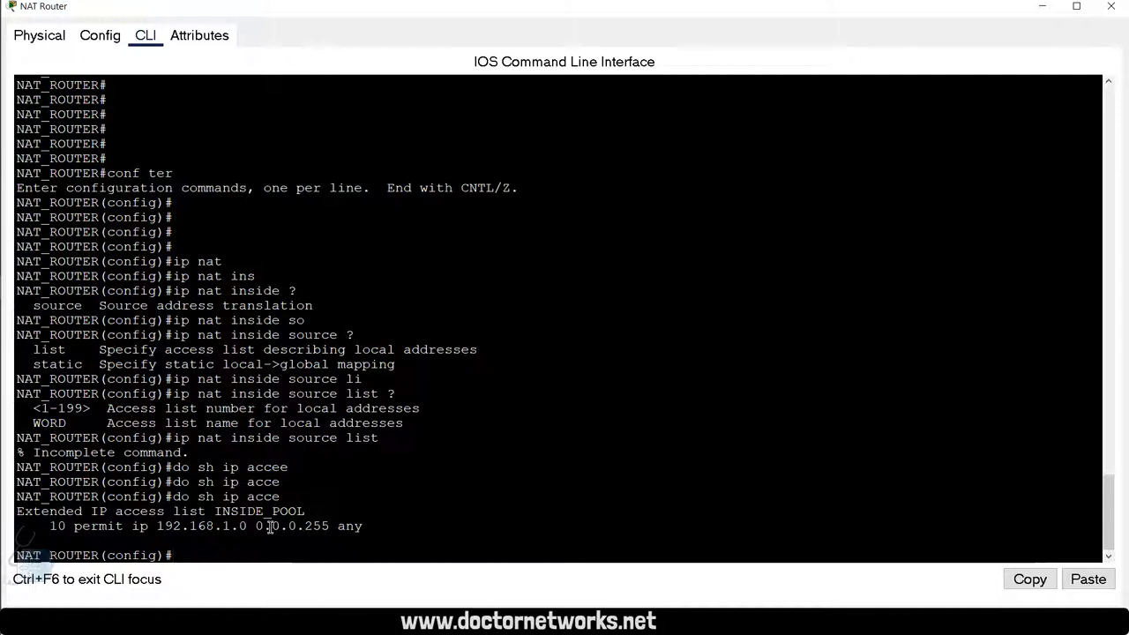
Step: Copy the INSIDE_POOL access-list name and paste it after 'ip nat inside source list'
left_click_drag(305, 511, 223, 513)
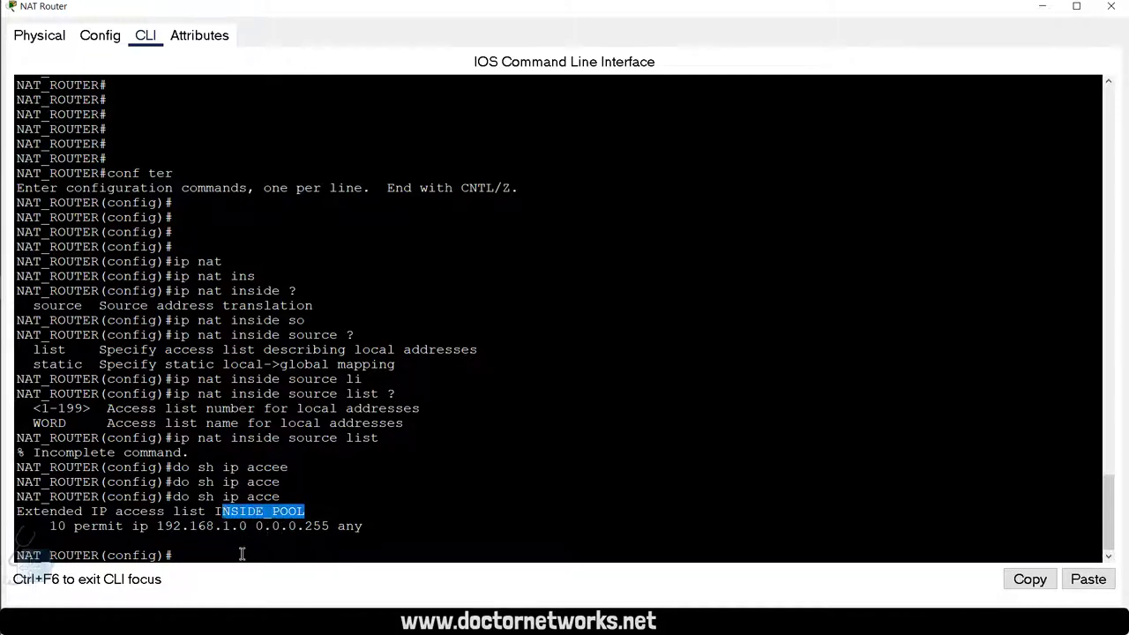
left_click(242, 554)
key("Up")
key("Up")
key("Up")
key("Up")
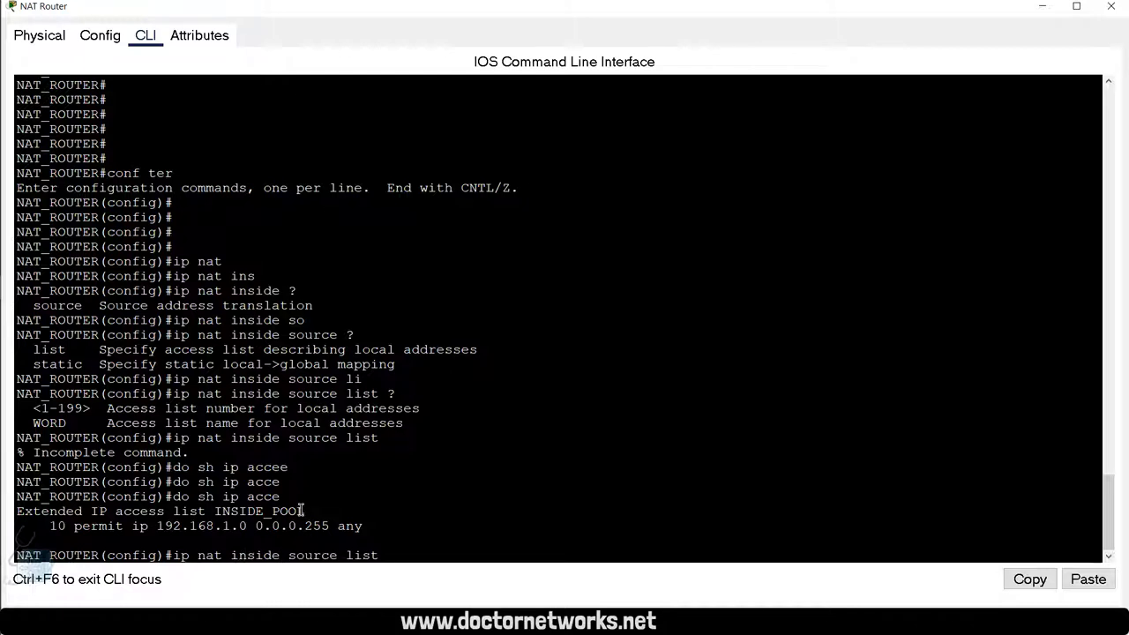
left_click_drag(305, 511, 216, 513)
key("ctrl+c")
right_click(221, 513)
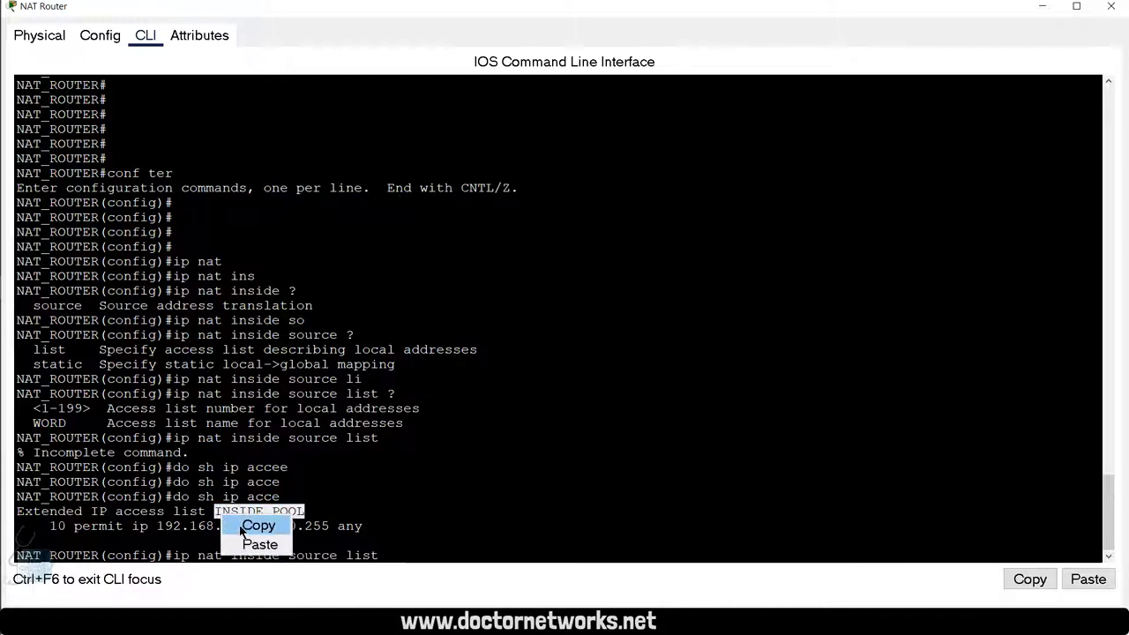
left_click(245, 527)
left_click(421, 553)
right_click(405, 547)
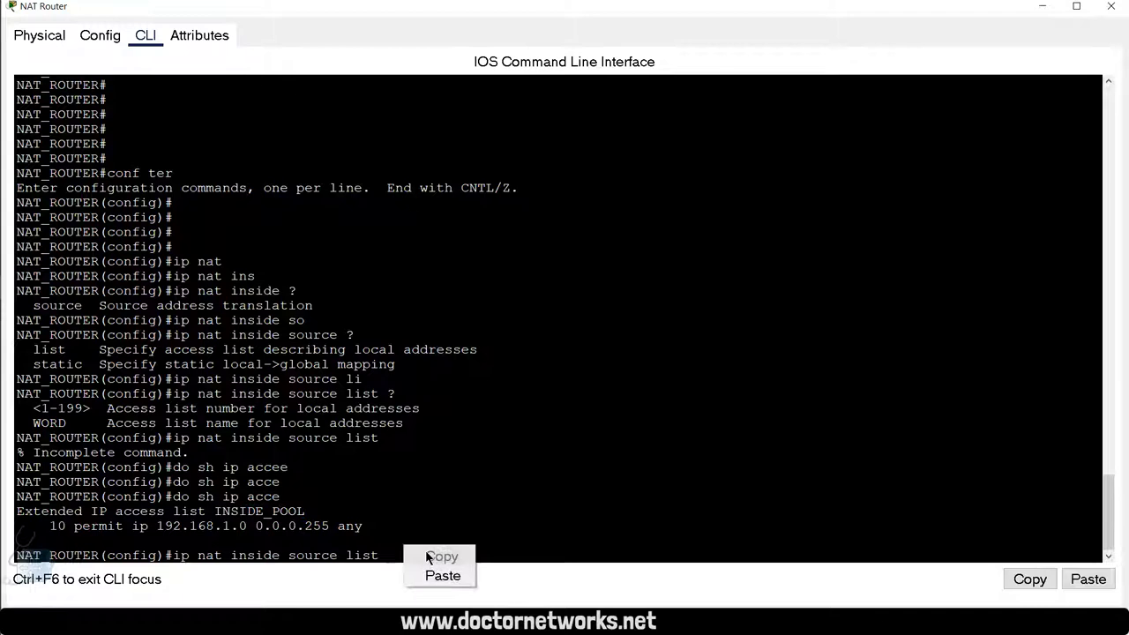
left_click(441, 574)
Step: Append the pool keyword and list the expected pool-name argument with ?
type("?")
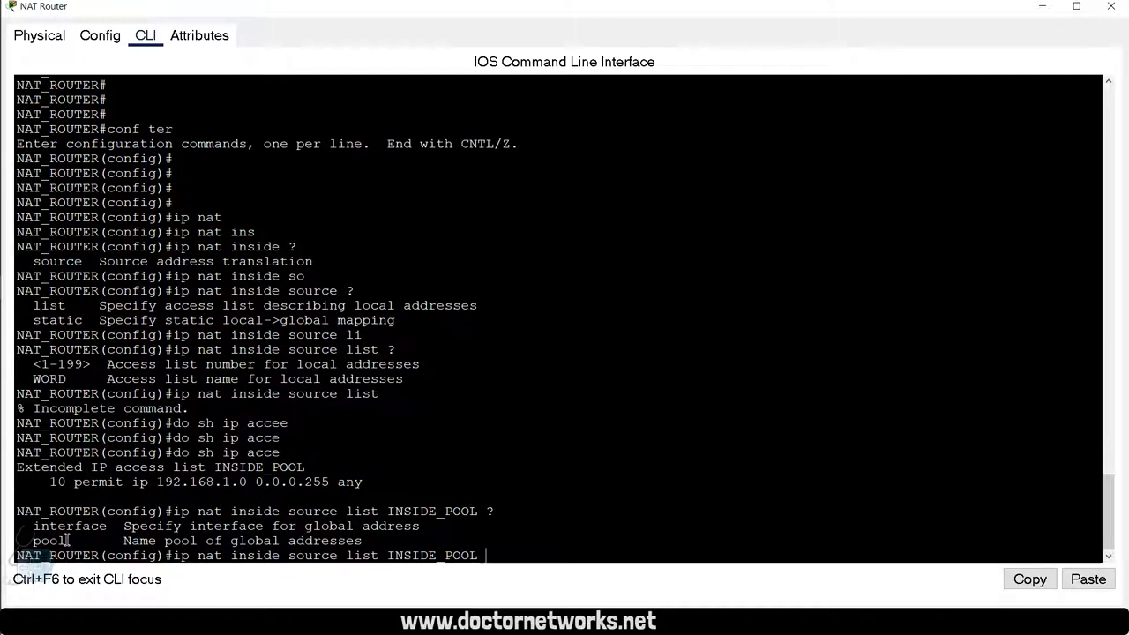
left_click_drag(67, 541, 32, 540)
left_click(570, 530)
key("Tab")
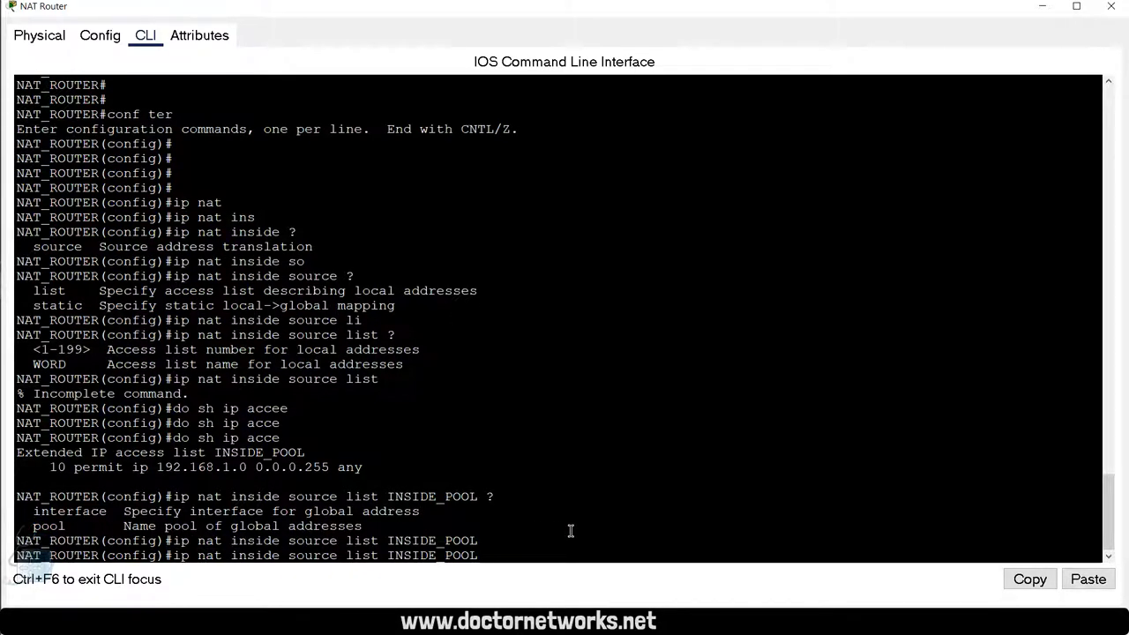
type("poo")
key("Tab")
type("?")
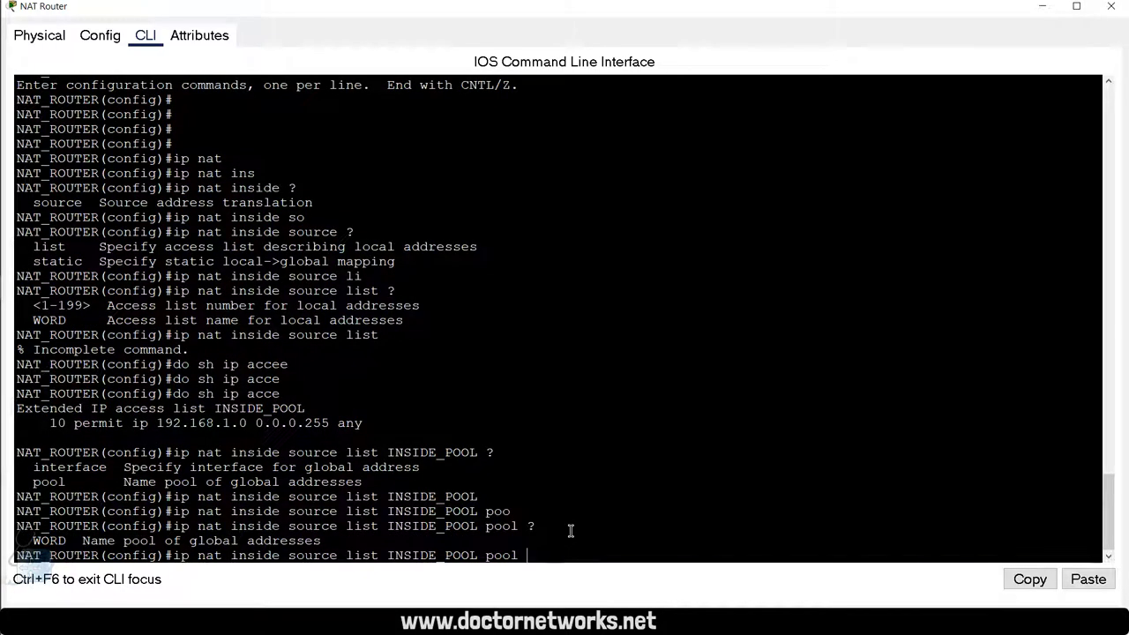
Step: Copy NAT_POOL from the running config and enter 'ip nat inside source list INSIDE_POOL pool NAT_POOL'
scroll(571, 530, "up", 20)
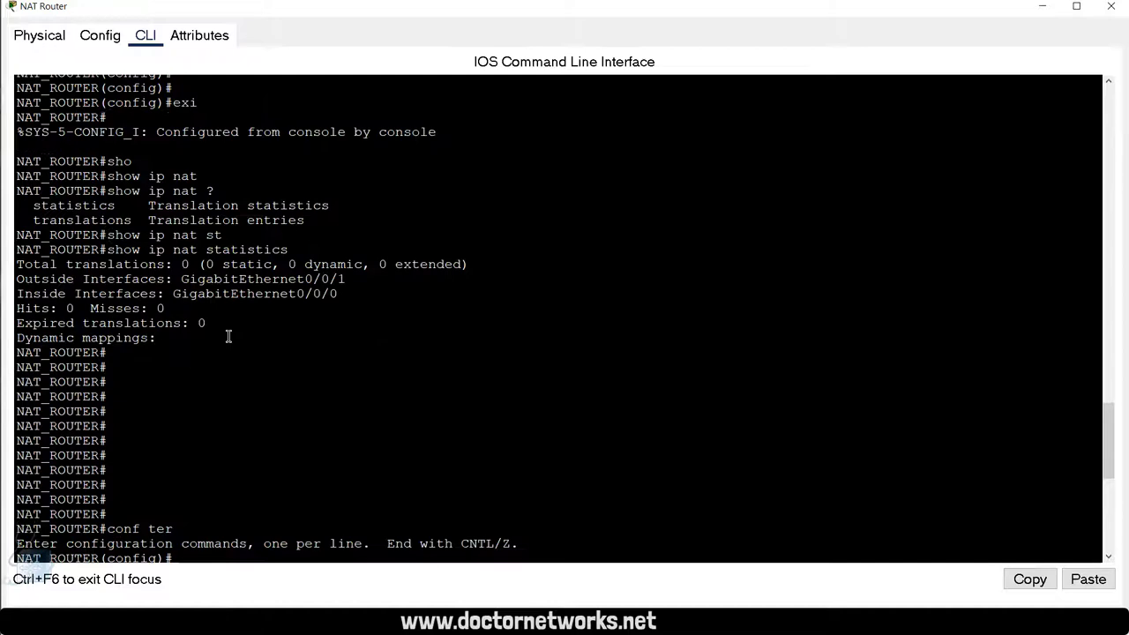
scroll(230, 335, "up", 14)
scroll(300, 385, "down", 5)
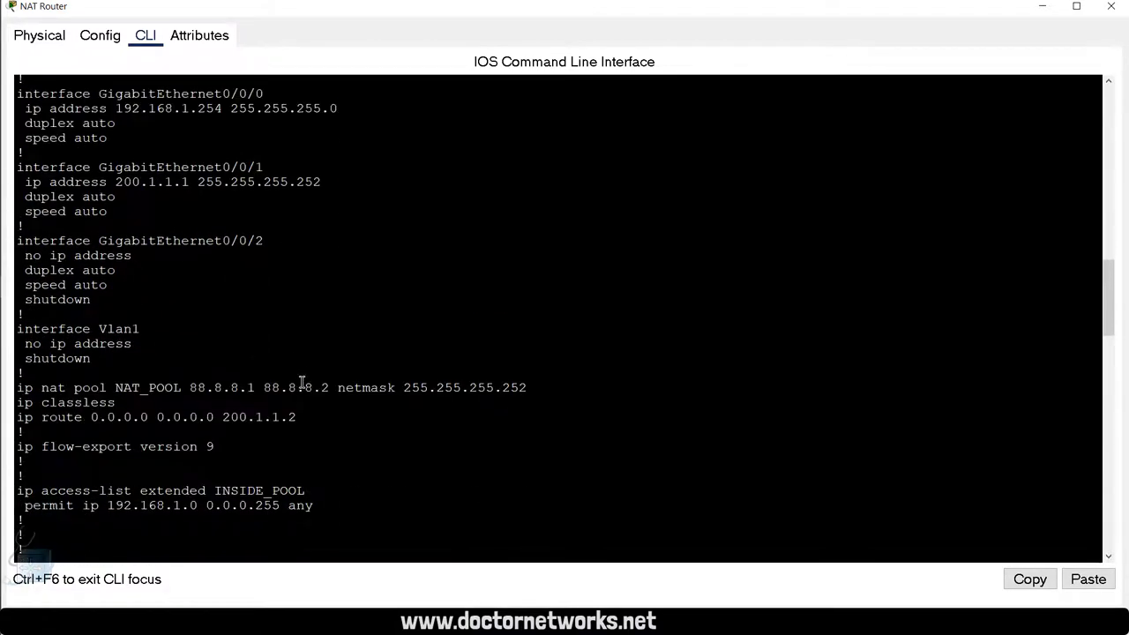
left_click_drag(182, 388, 116, 388)
right_click(150, 389)
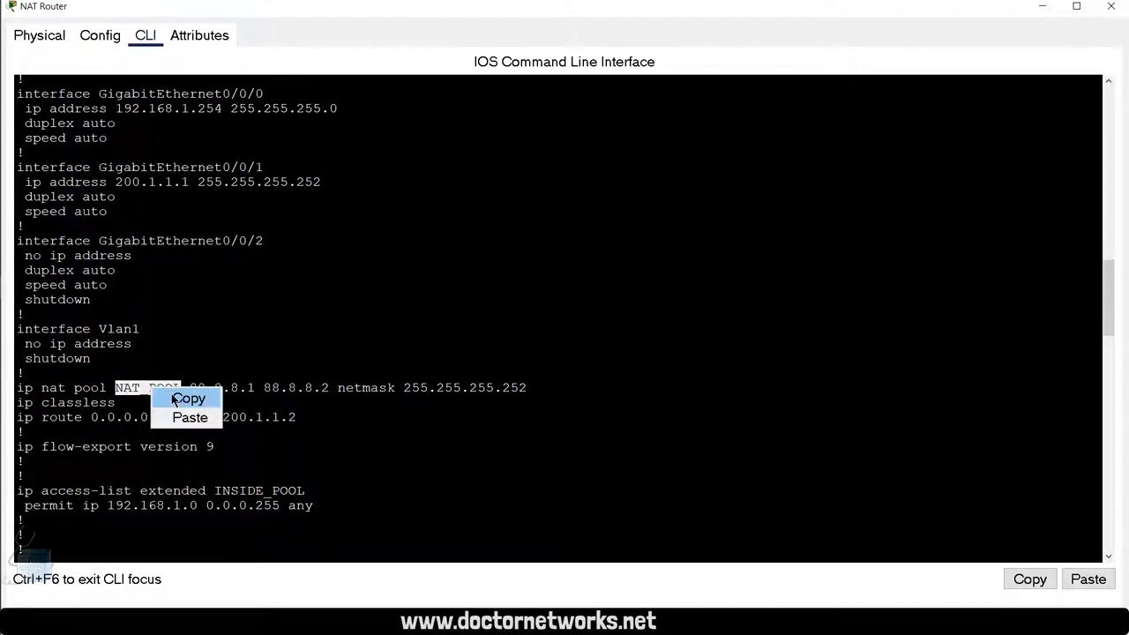
left_click(176, 397)
scroll(358, 393, "down", 2)
scroll(358, 394, "down", 10)
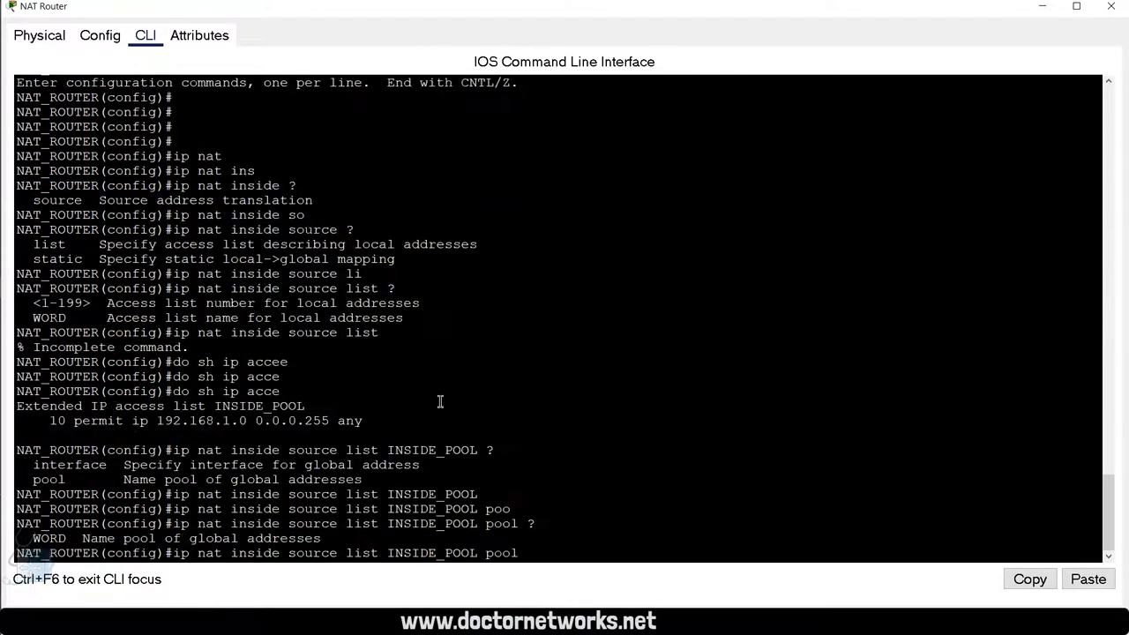
right_click(587, 437)
left_click(612, 472)
type("?")
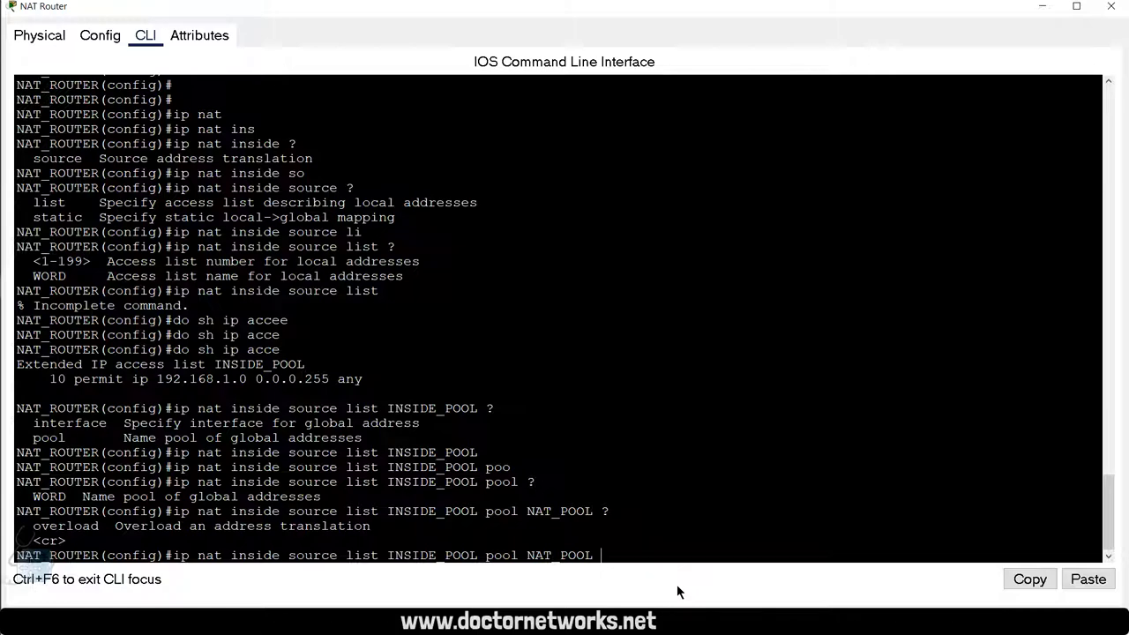
key("BackSpace")
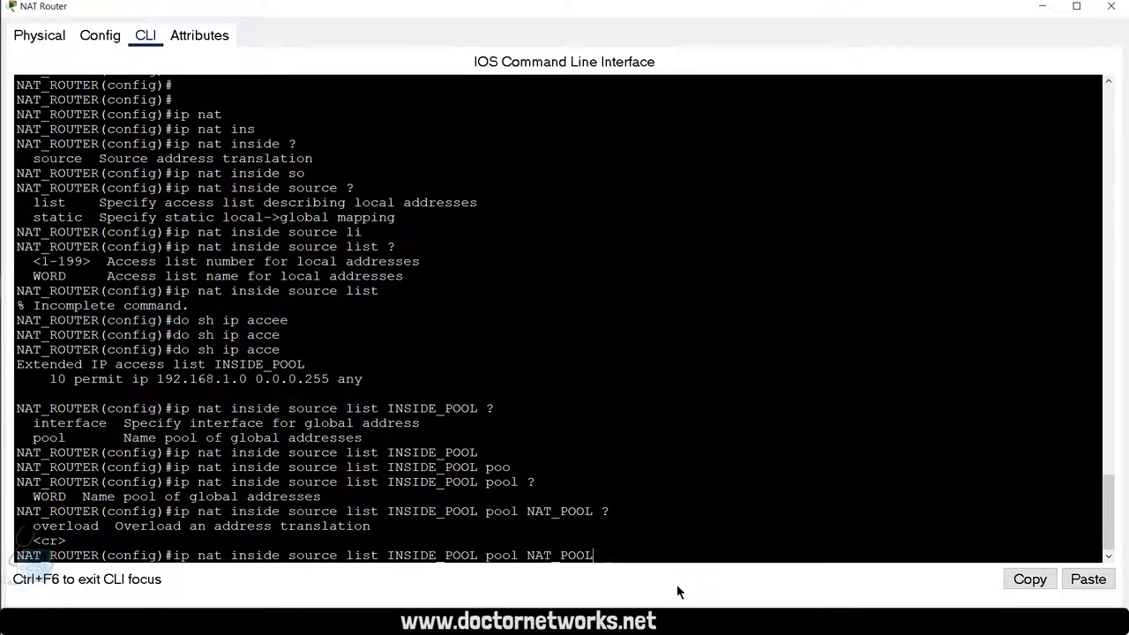
key("Return")
key("Return")
key("Return")
key("Return")
key("Return")
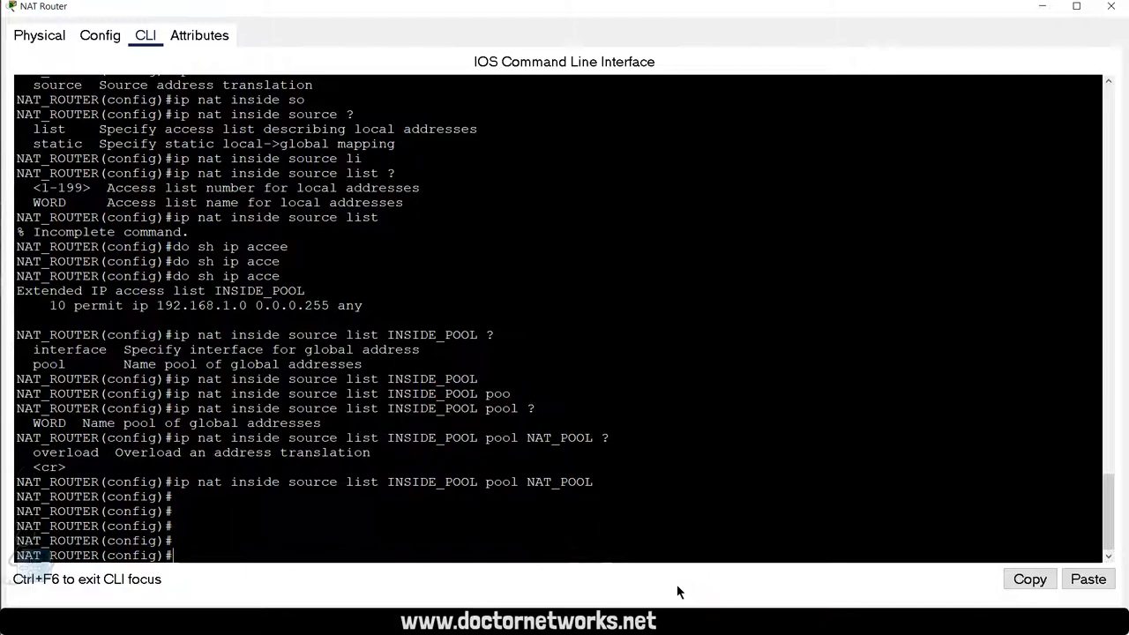
Step: Exit the NAT router's global configuration mode with exit
type("exi")
key("Return")
key("Return")
key("Return")
key("Return")
key("Return")
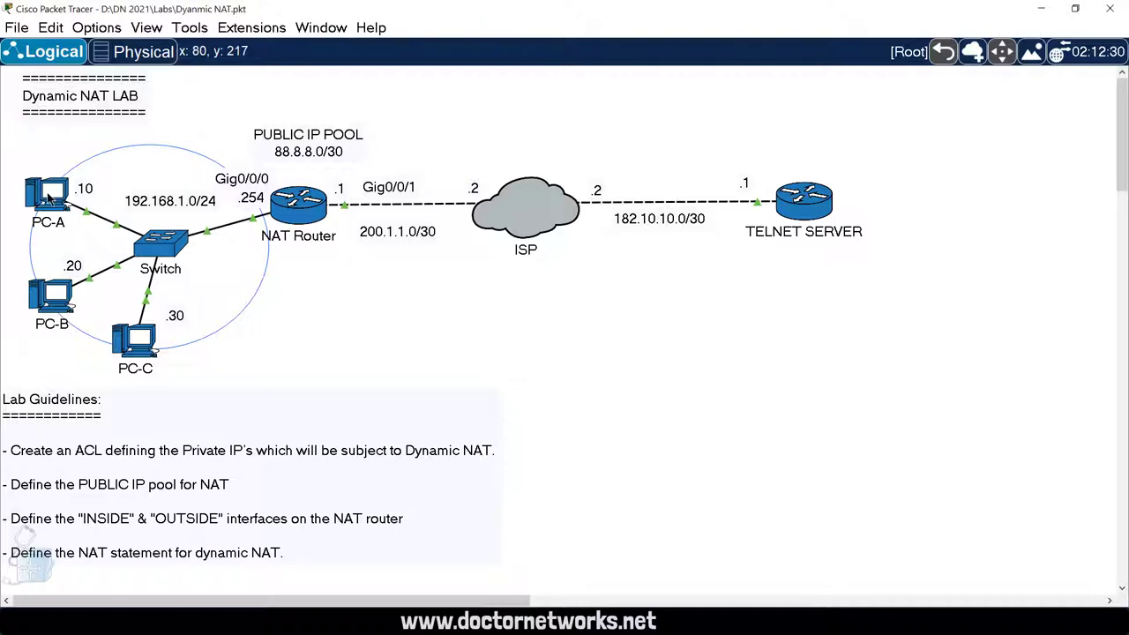
Step: Open PC-A's command prompt and run ipconfig, showing its address 192.168.1.10
left_click(49, 197)
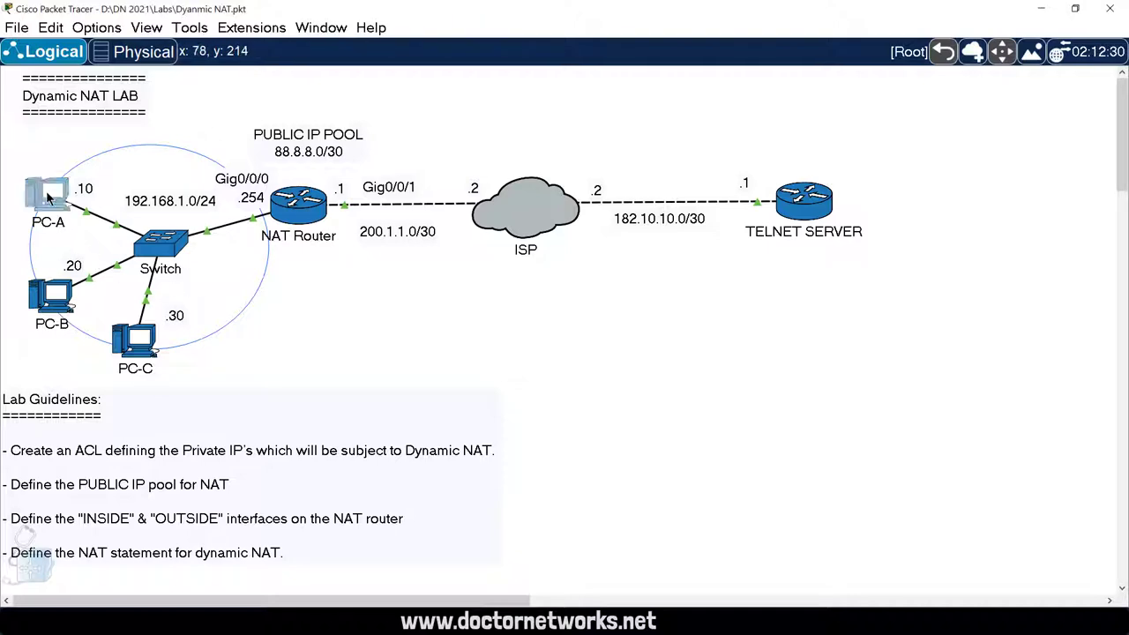
left_click(718, 94)
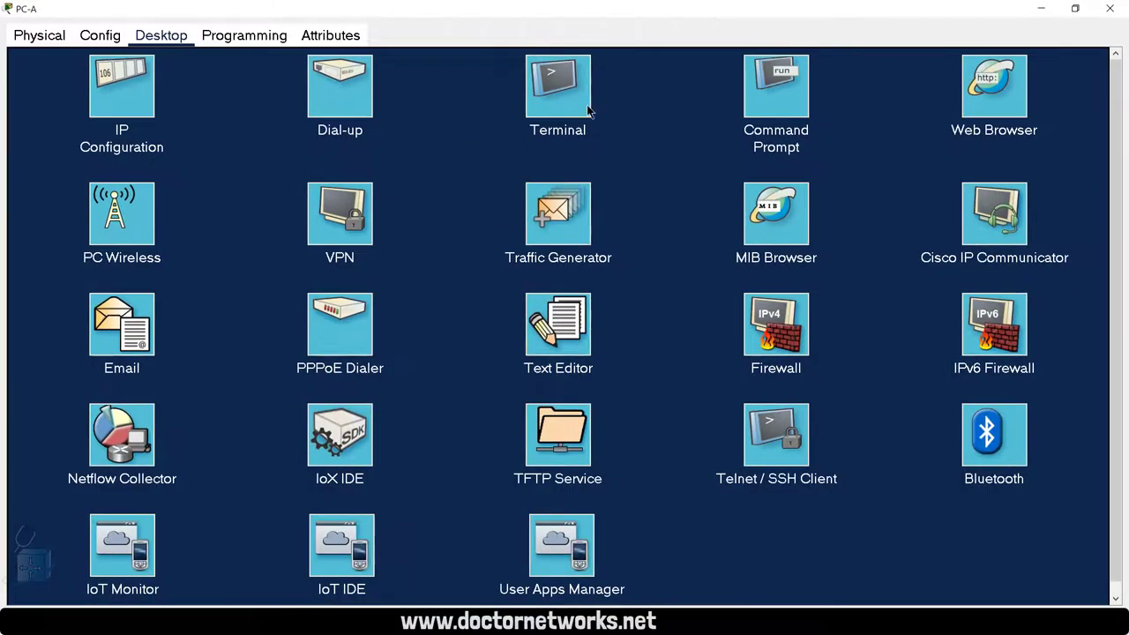
left_click(753, 94)
type("ipconfig")
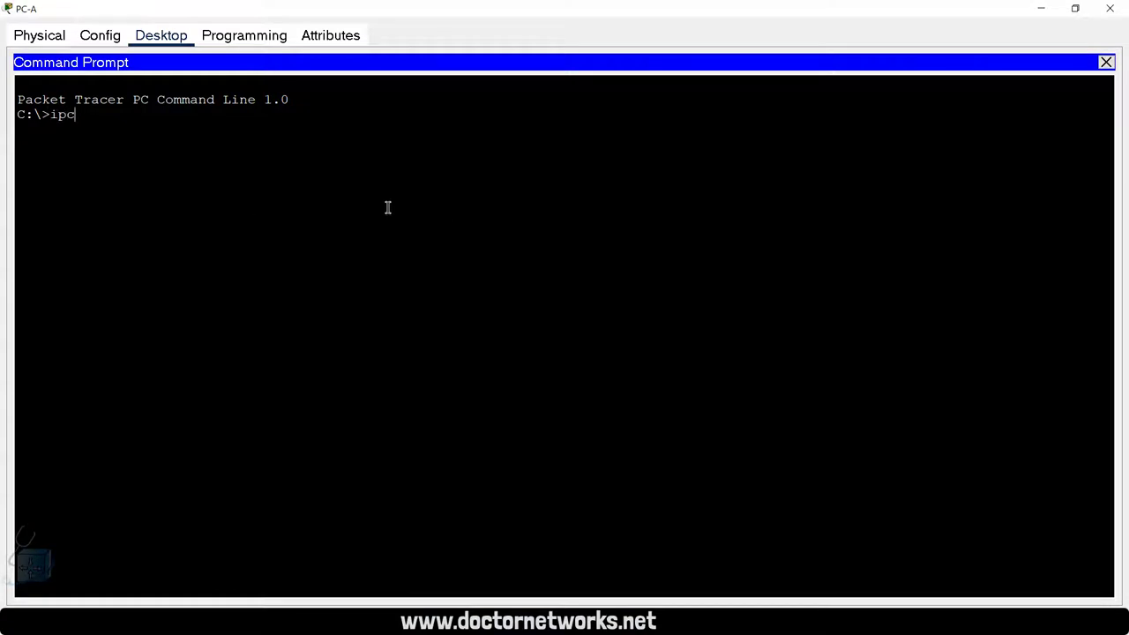
key("Return")
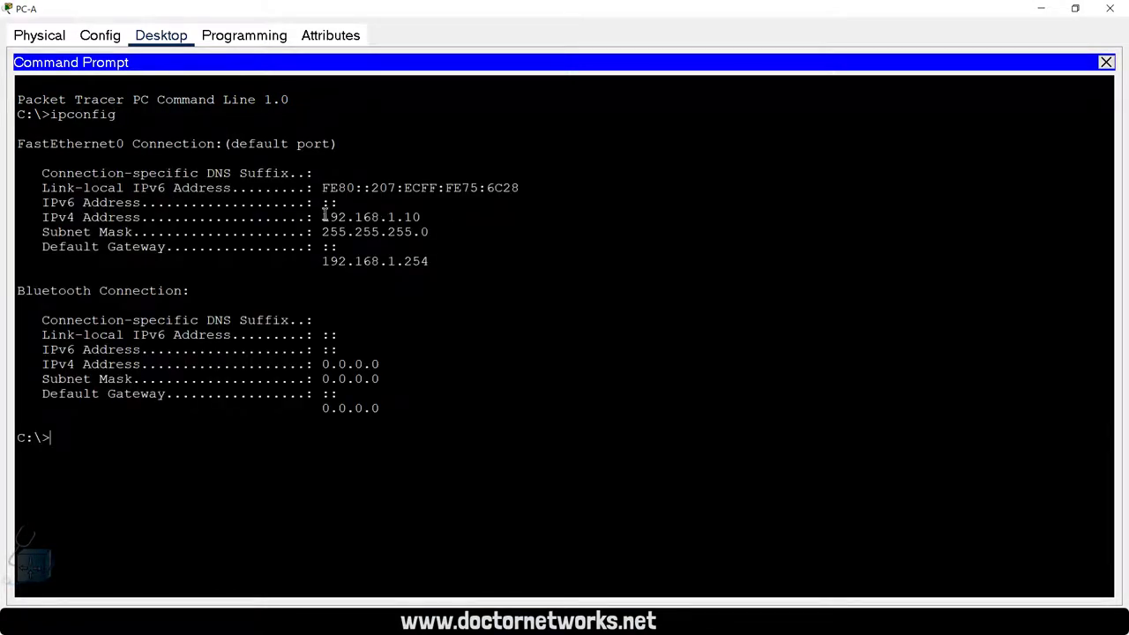
left_click_drag(423, 219, 318, 223)
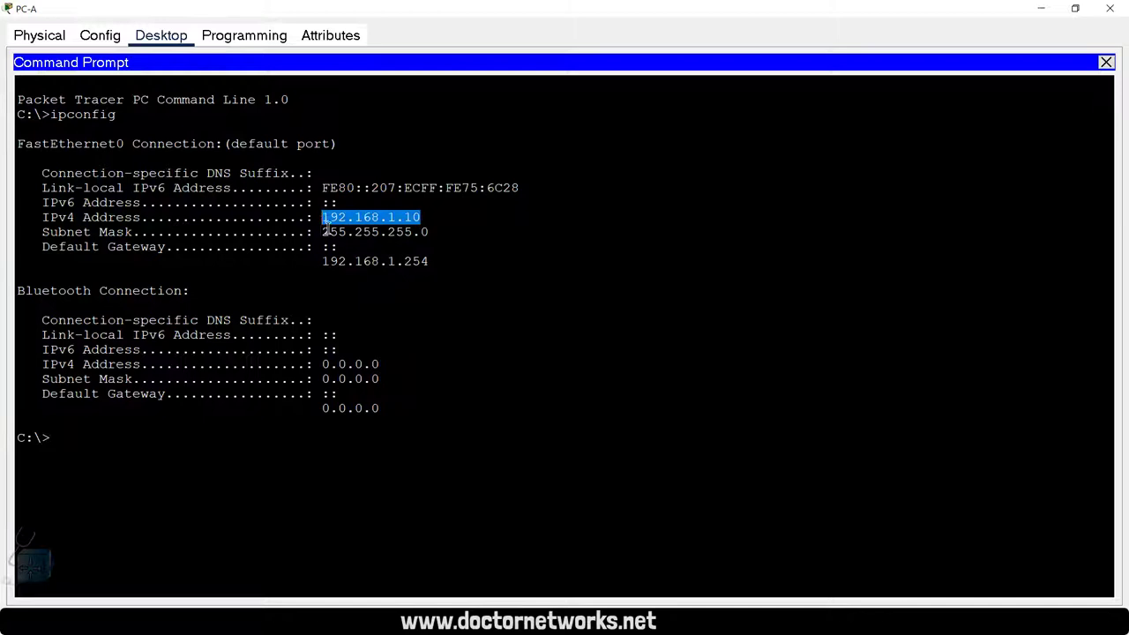
left_click(172, 428)
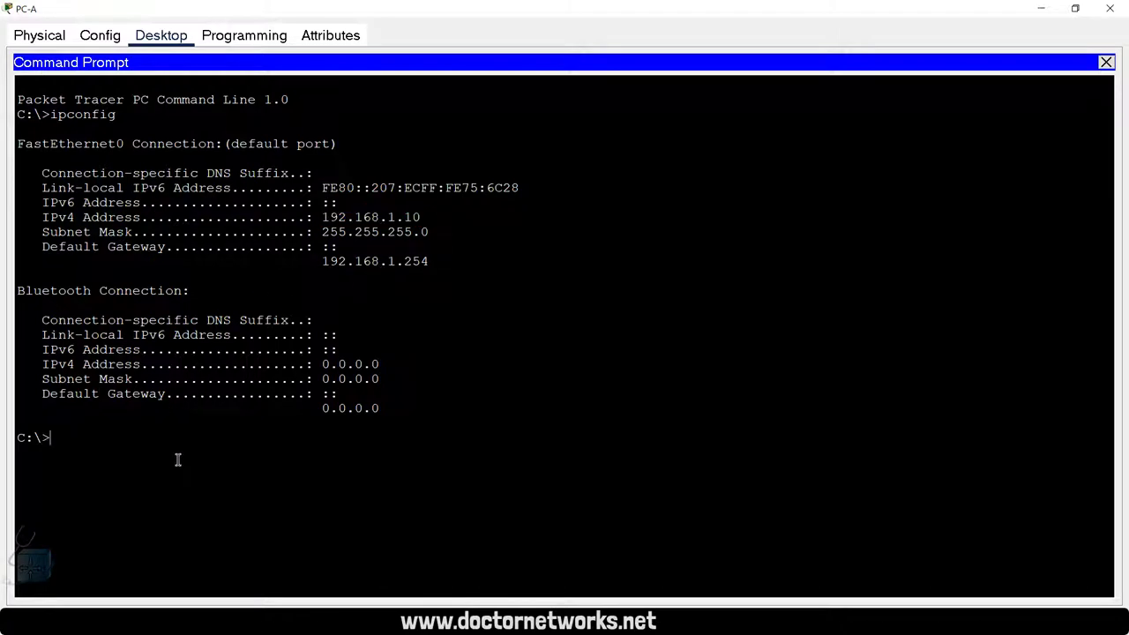
key("Return")
key("Return")
key("Return")
key("Return")
key("Return")
key("Return")
Step: Ping 182.10.10.1 from PC-A, retrying until all four replies arrive
type("telnet")
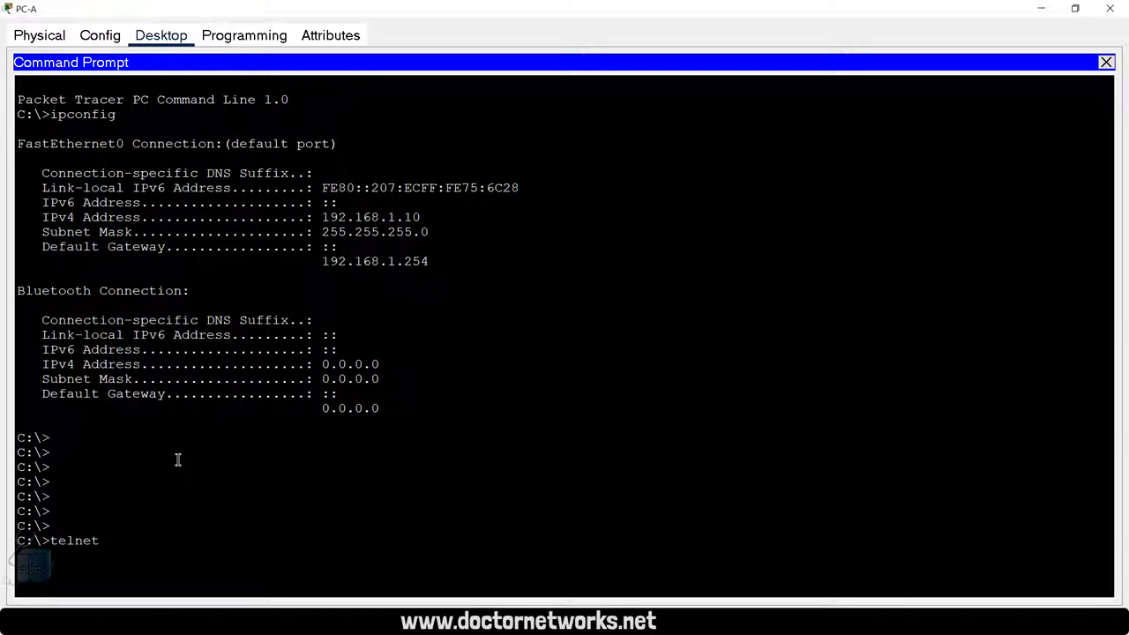
key("BackSpace")
key("BackSpace")
key("BackSpace")
key("BackSpace")
key("BackSpace")
key("BackSpace")
type("pin")
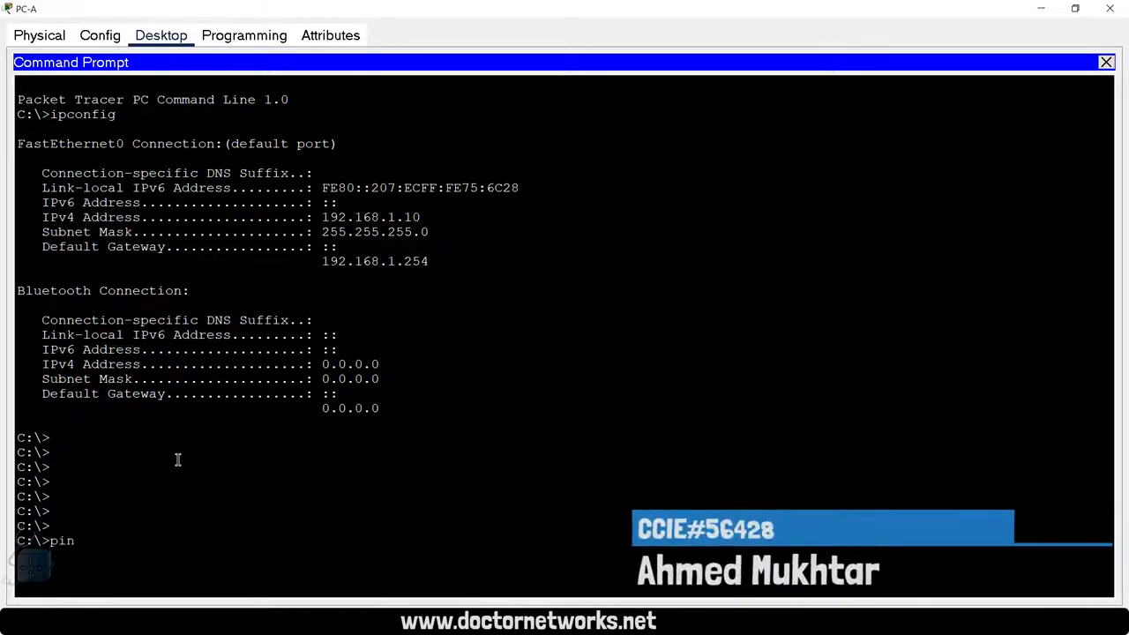
type("g 182.10.")
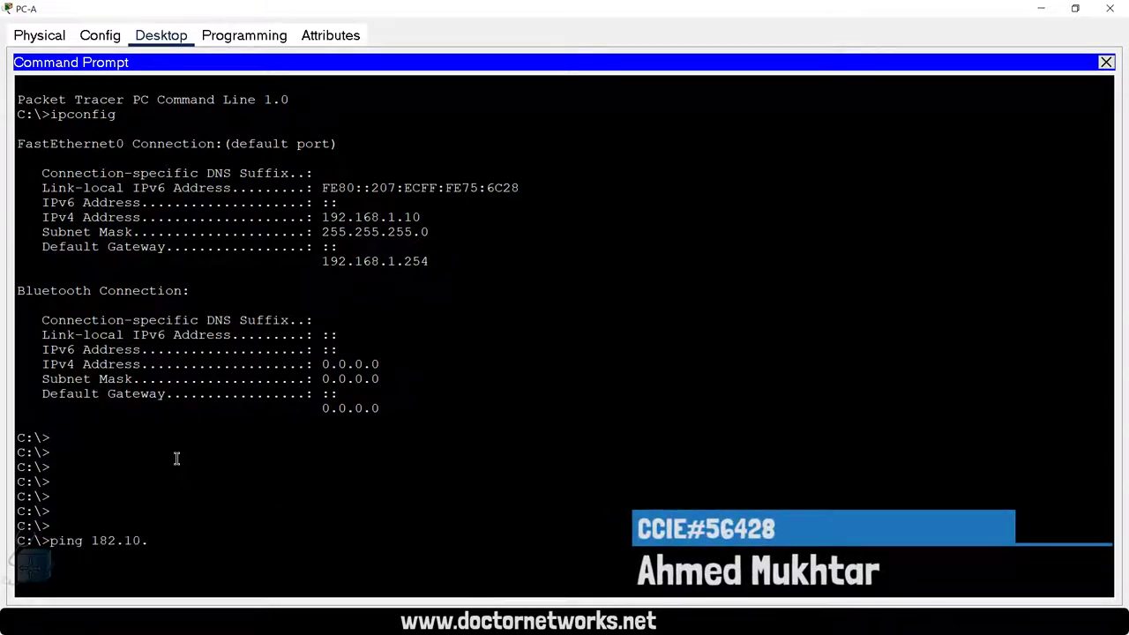
type("10.1")
key("Return")
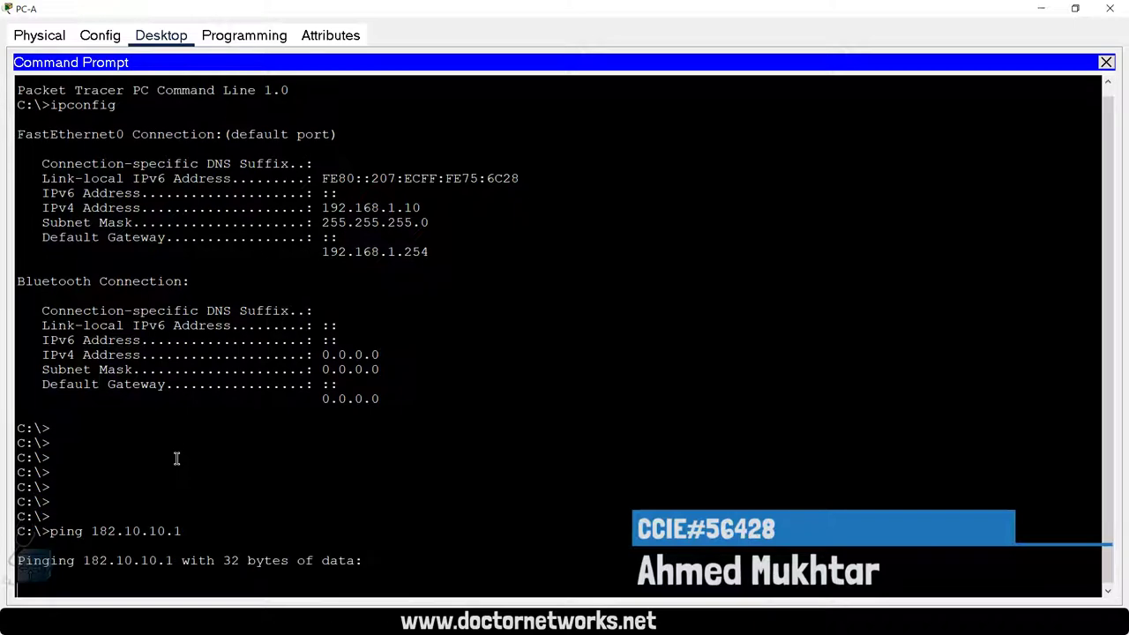
key("ctrl+c")
key("Up")
key("Return")
key("ctrl+c")
key("Up")
key("Return")
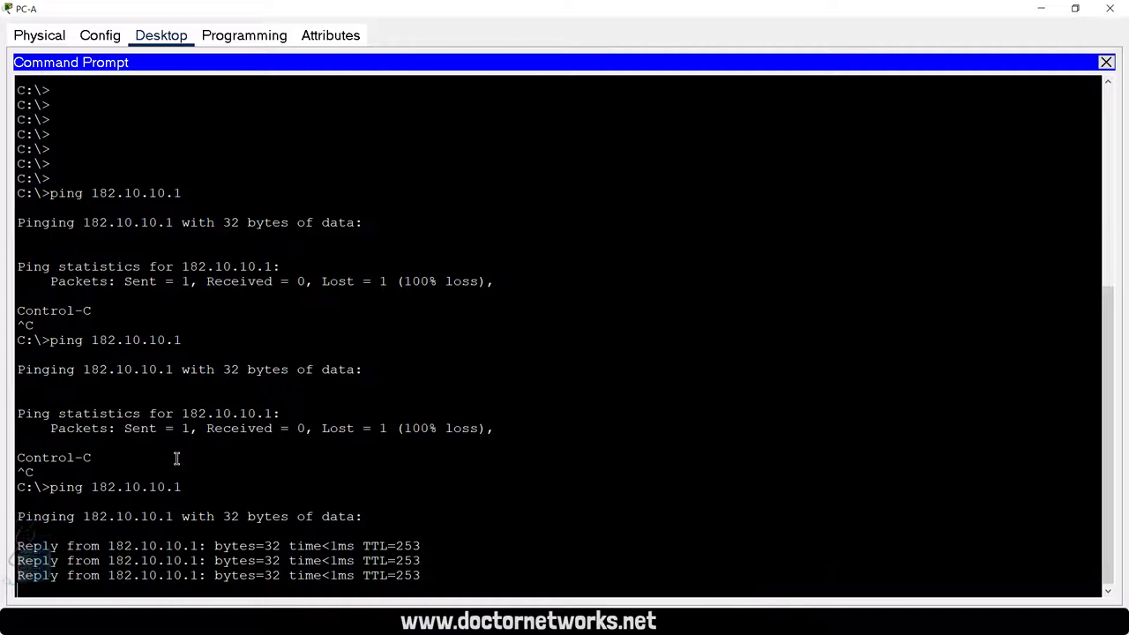
key("Return")
key("Return")
key("Return")
key("Return")
key("Return")
key("Return")
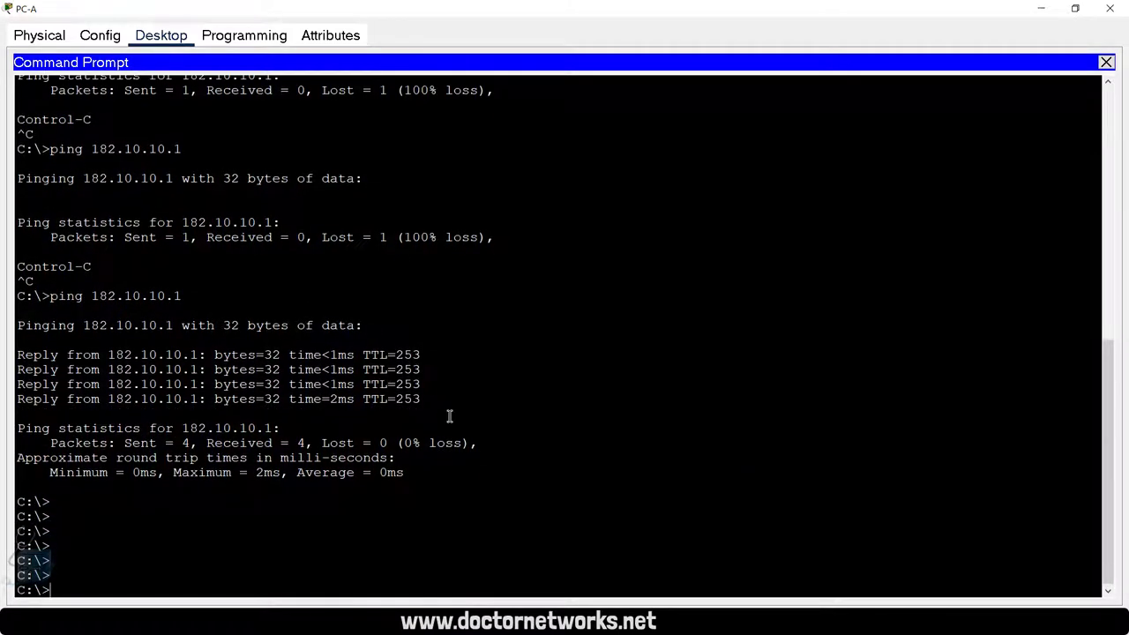
Step: Telnet from PC-A to 182.10.10.1 and log in to the server
type("telnet 182.1")
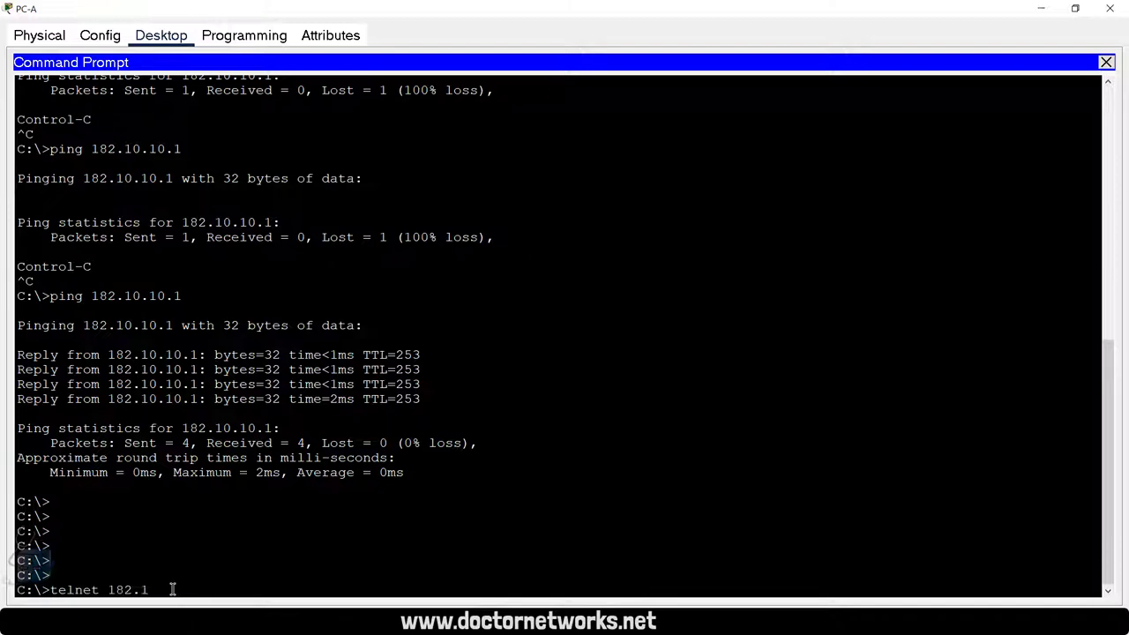
type("0.10.1")
key("Return")
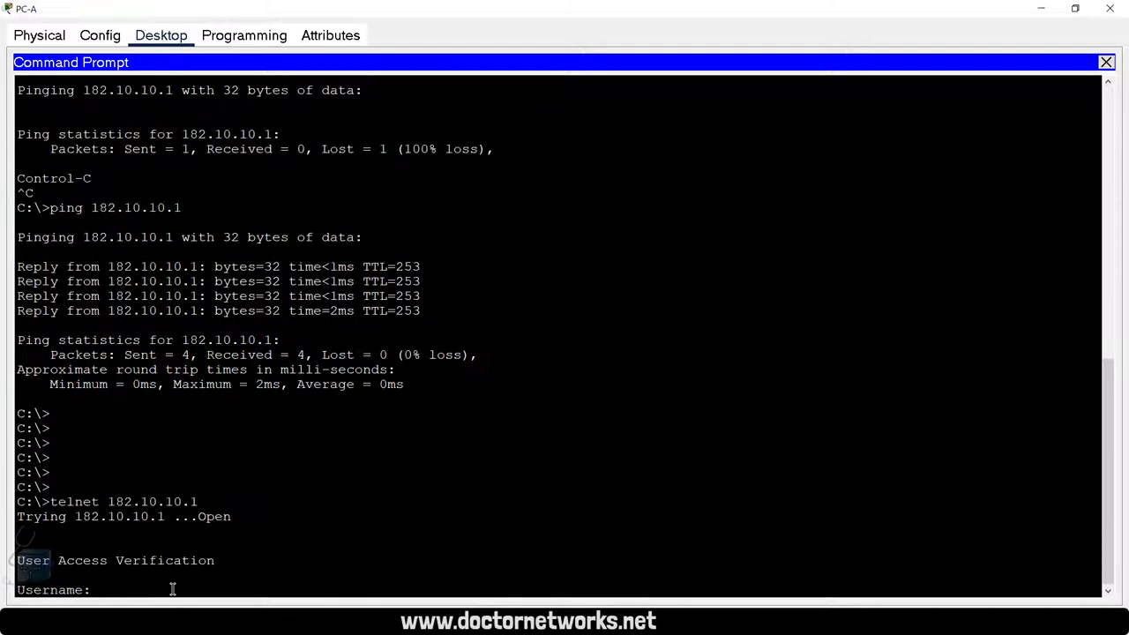
type("cisco")
key("Return")
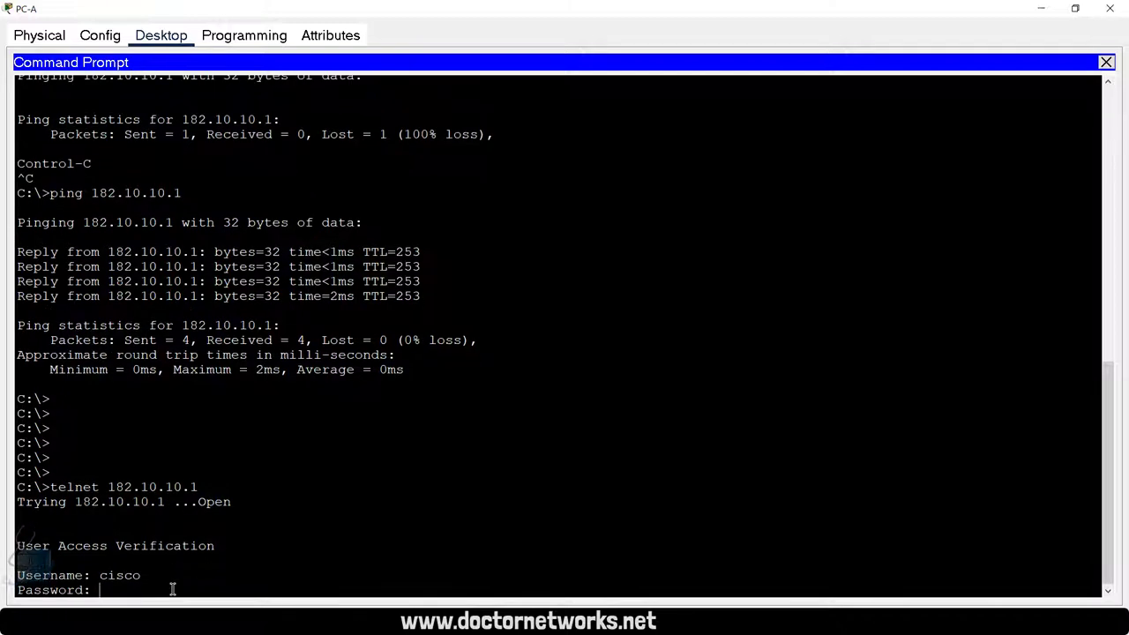
key("Return")
key("Return")
key("Return")
key("Return")
key("Return")
key("Return")
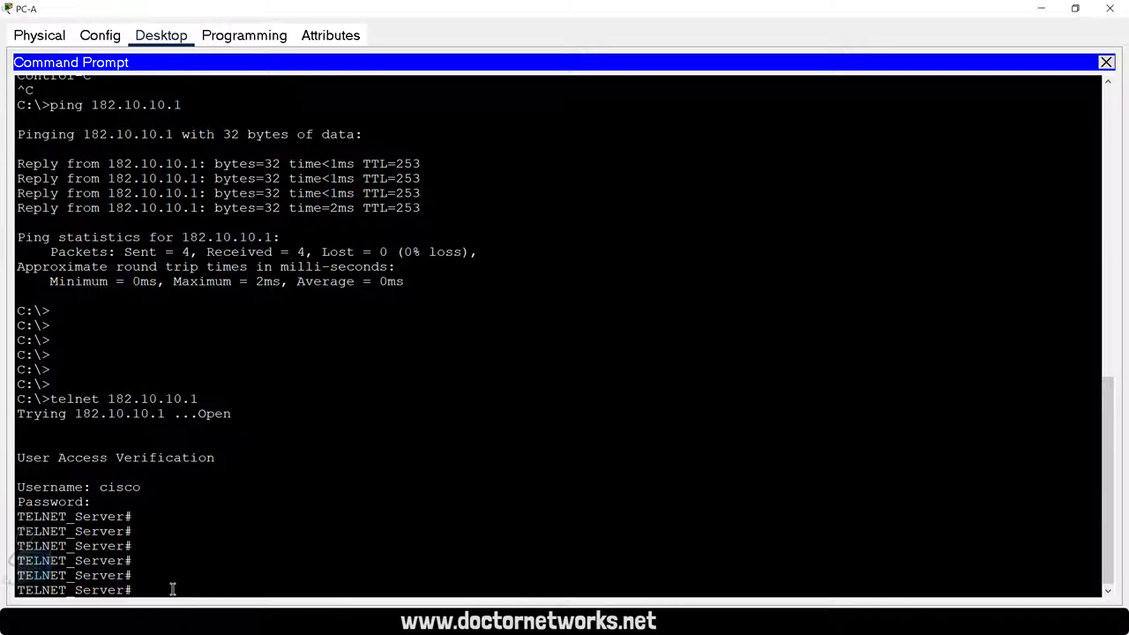
Step: Run show tcp brief on the telnet server
type("sho")
key("Tab")
type("tc")
key("Tab")
type("br")
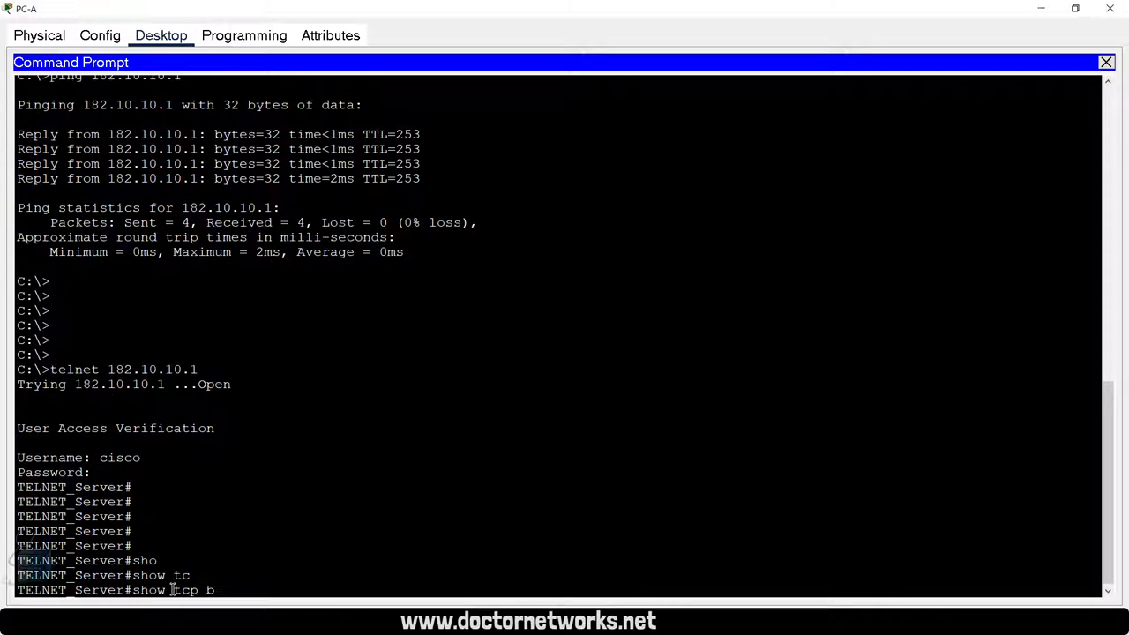
key("Tab")
key("Return")
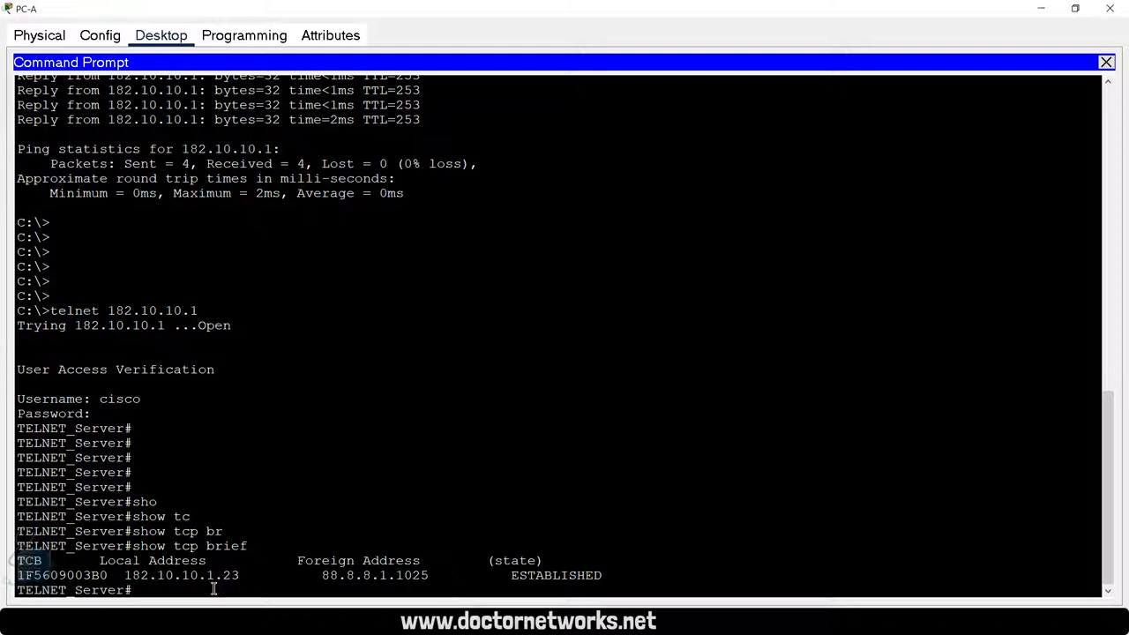
Step: Highlight the server's local address, telnet port 23 and foreign address 88.8.8.1:1025
left_click_drag(114, 561, 132, 575)
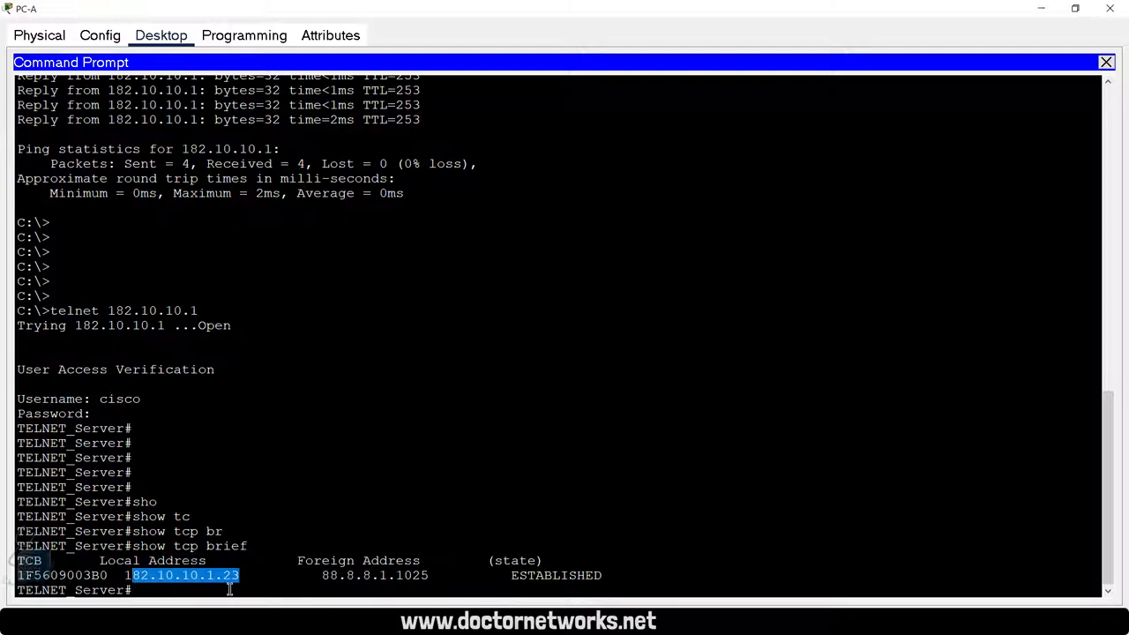
left_click(231, 582)
left_click_drag(236, 575, 240, 578)
left_click(139, 582)
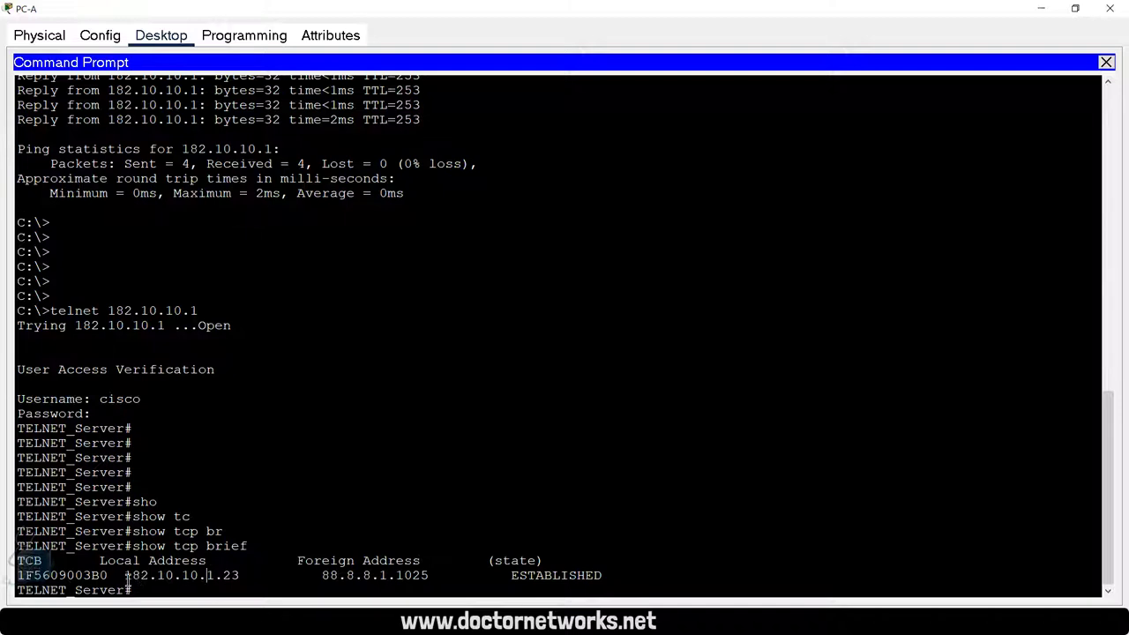
left_click_drag(125, 575, 158, 576)
left_click(157, 578)
left_click_drag(239, 575, 223, 576)
left_click_drag(319, 576, 337, 576)
left_click_drag(335, 576, 397, 578)
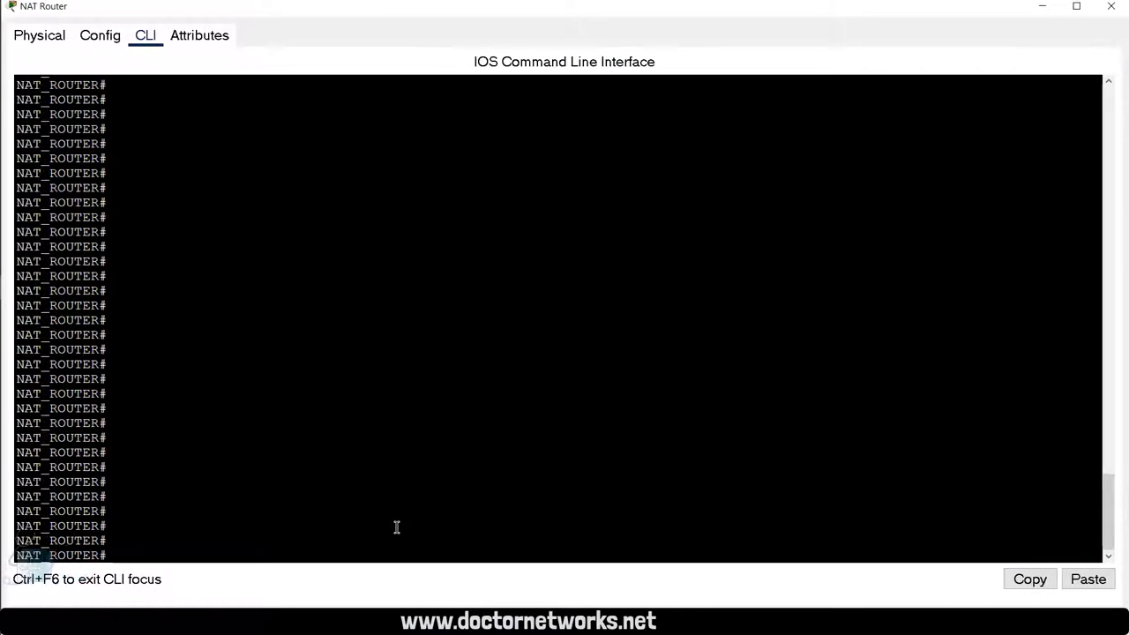
Step: Run show ip nat translations on the NAT router
left_click(288, 483)
type("sho")
key("Tab")
type("ip nat")
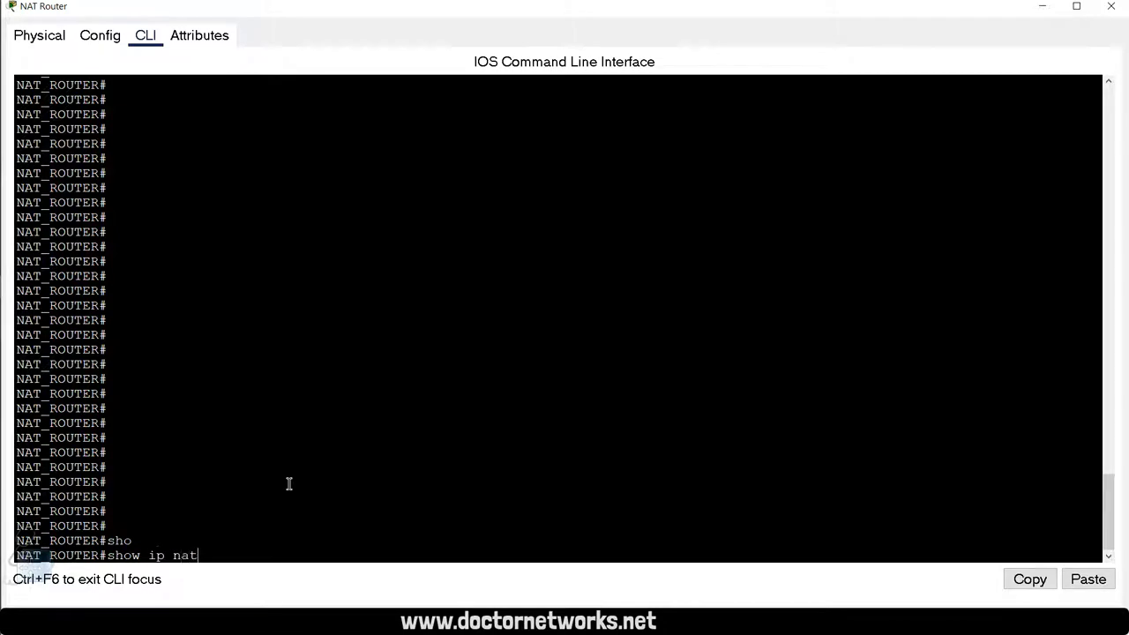
key("Tab")
type("tra")
key("Tab")
key("Return")
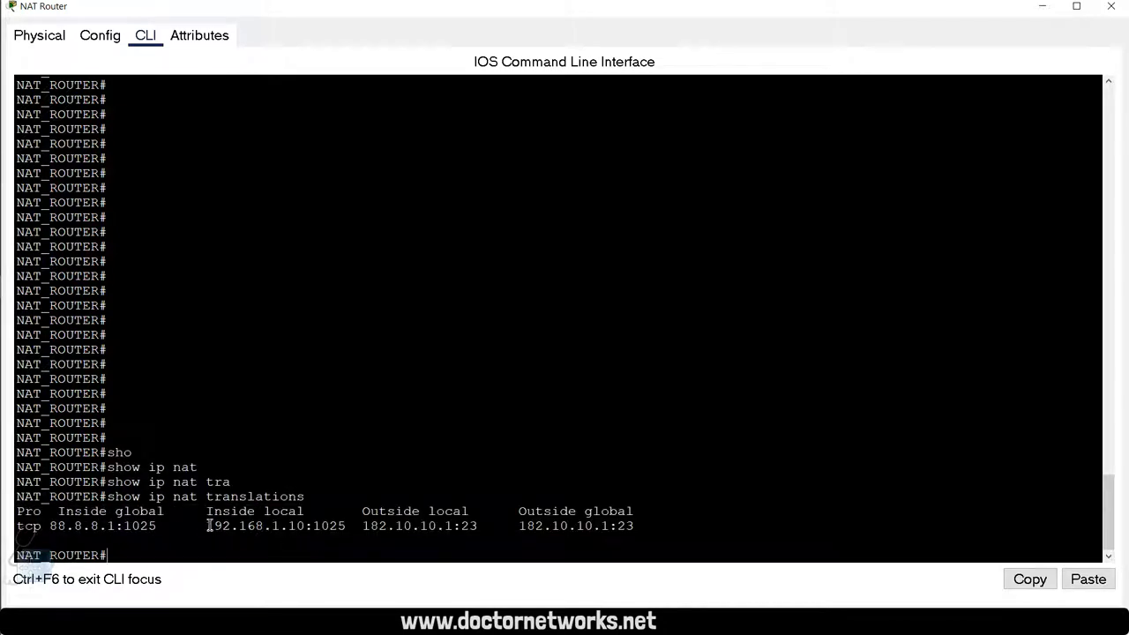
Step: Highlight the entry mapping inside local 192.168.1.10:1025 to inside global 88.8.8.1:1025
left_click_drag(208, 527, 307, 526)
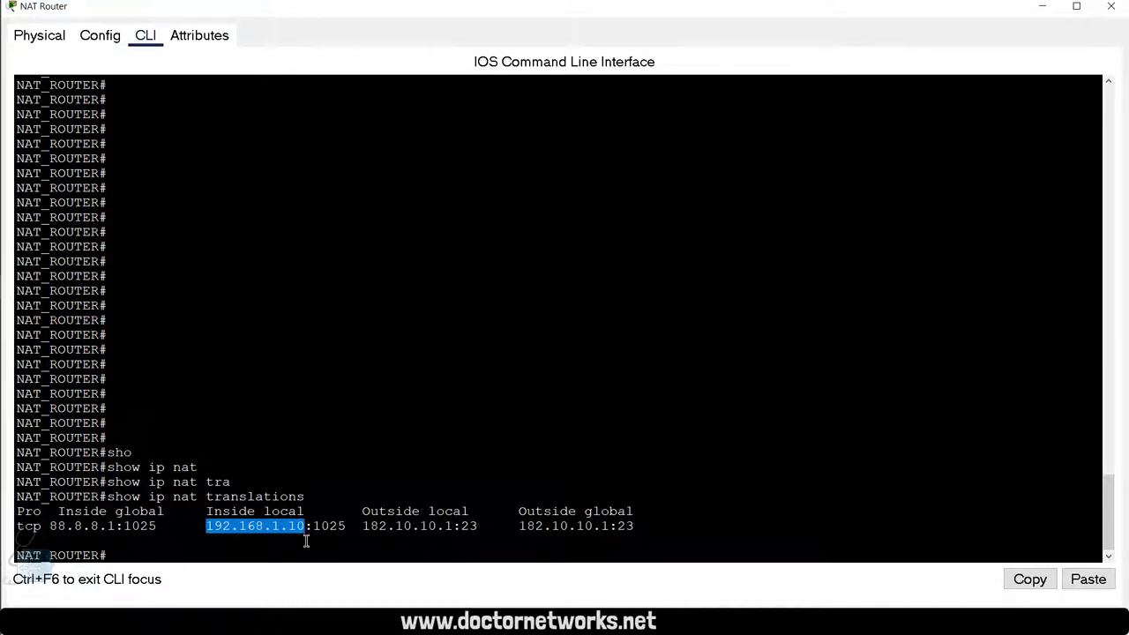
left_click_drag(345, 527, 313, 530)
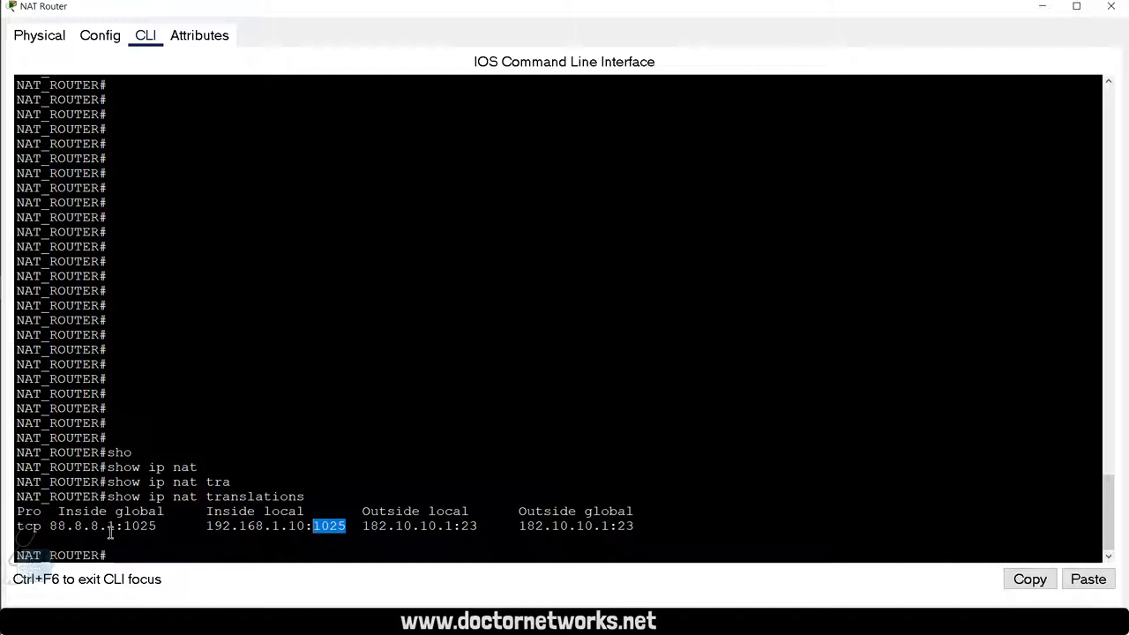
left_click_drag(49, 527, 76, 527)
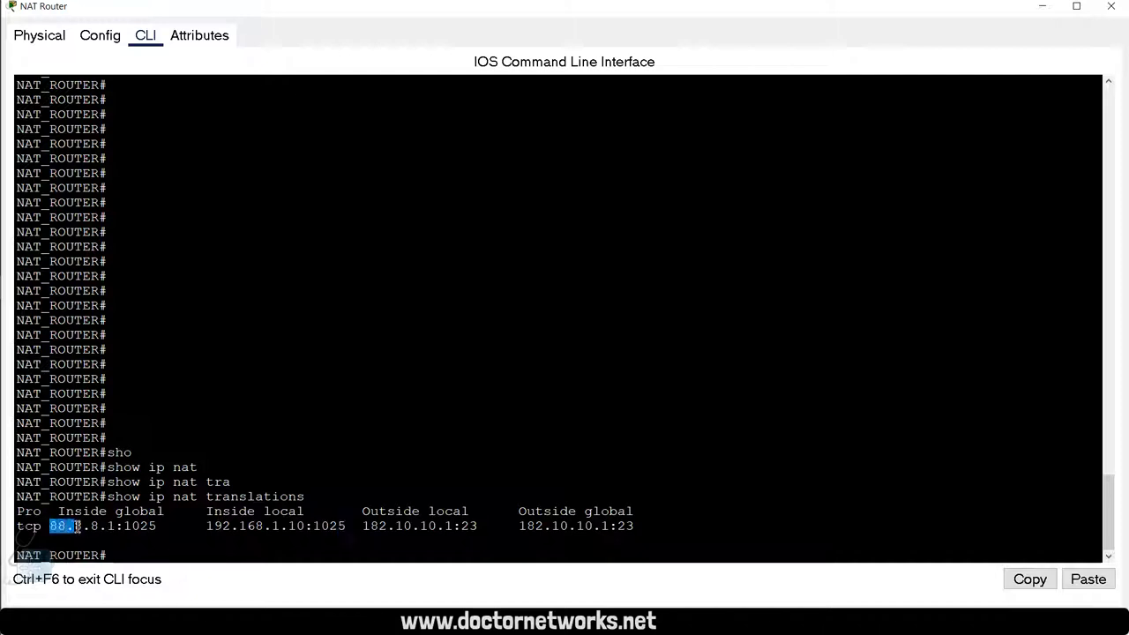
left_click(123, 529)
left_click_drag(123, 528, 165, 528)
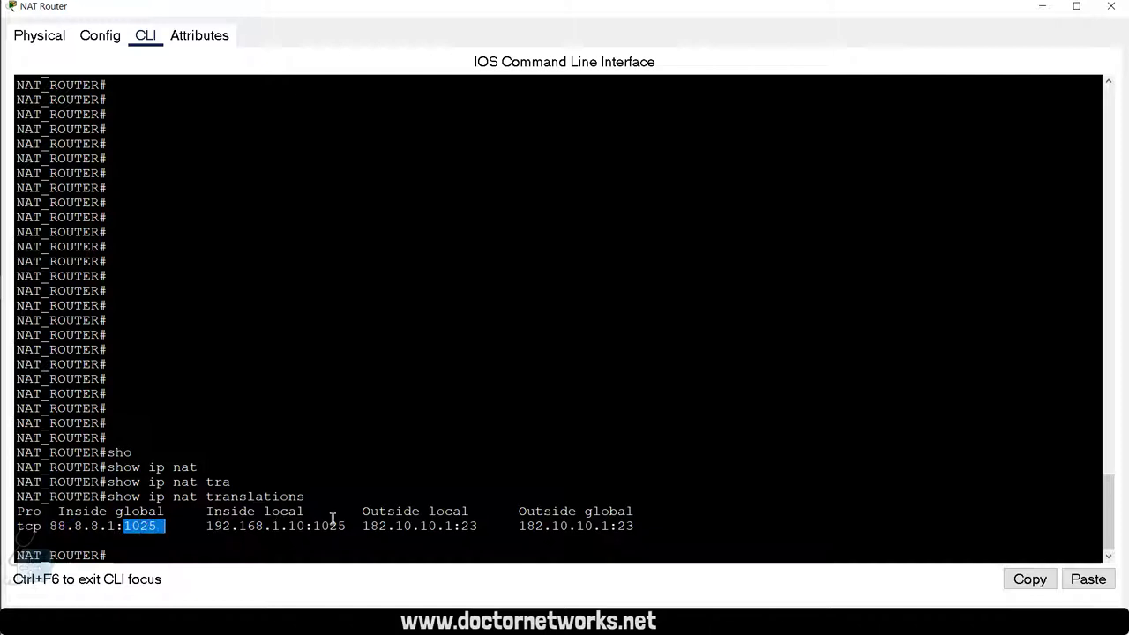
left_click_drag(345, 529, 320, 530)
left_click(429, 436)
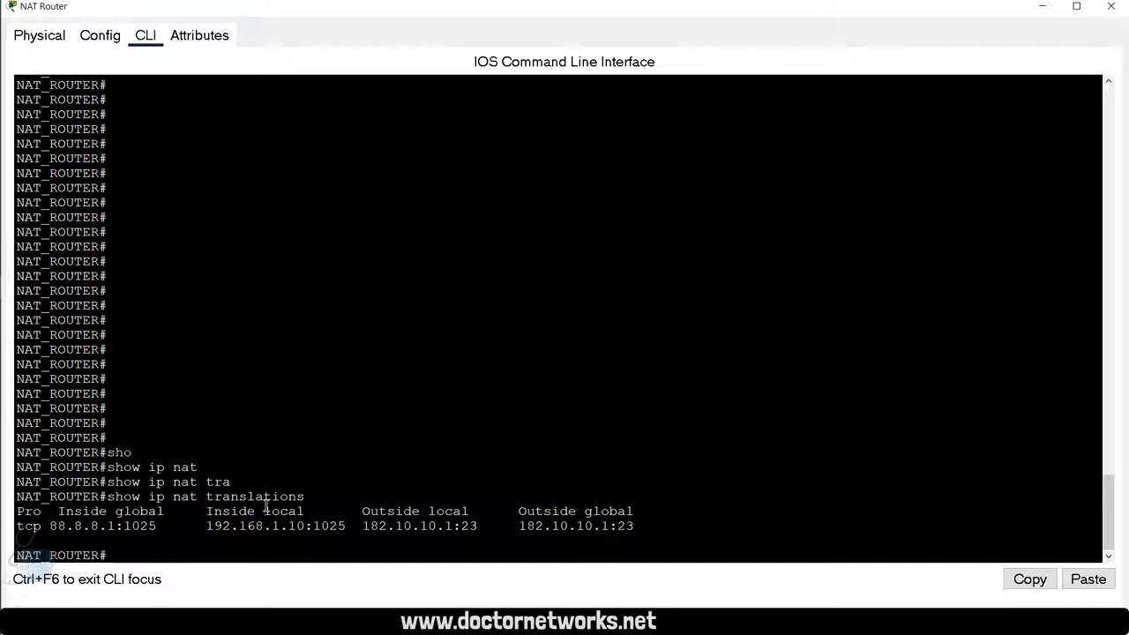
left_click(283, 351)
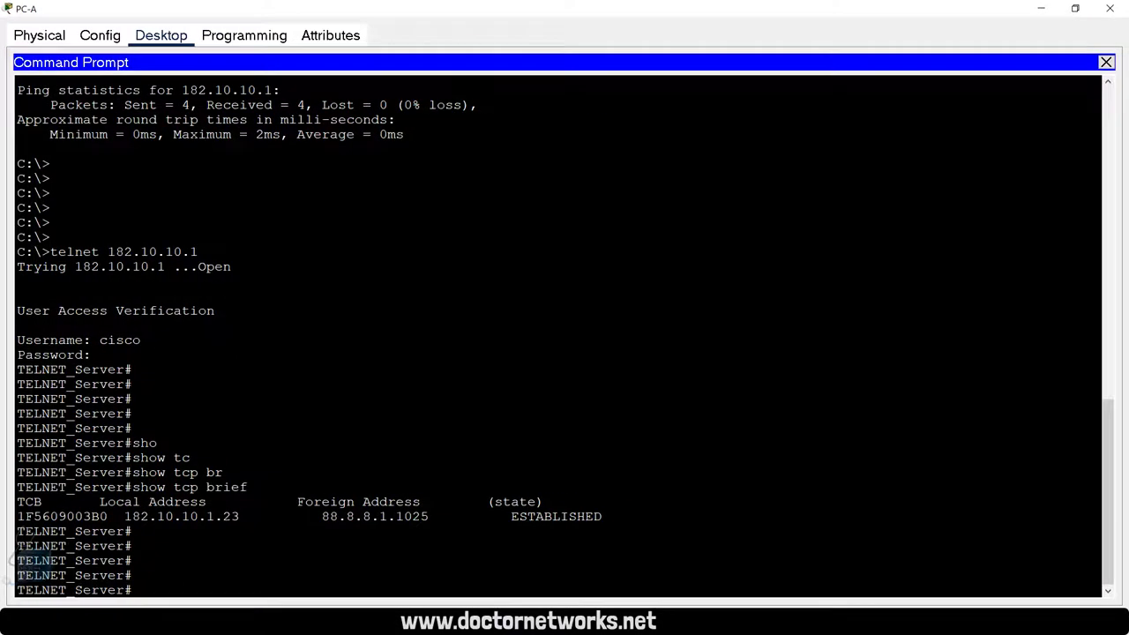
Step: Close PC-A and open PC-B's command prompt full screen
left_click(1107, 61)
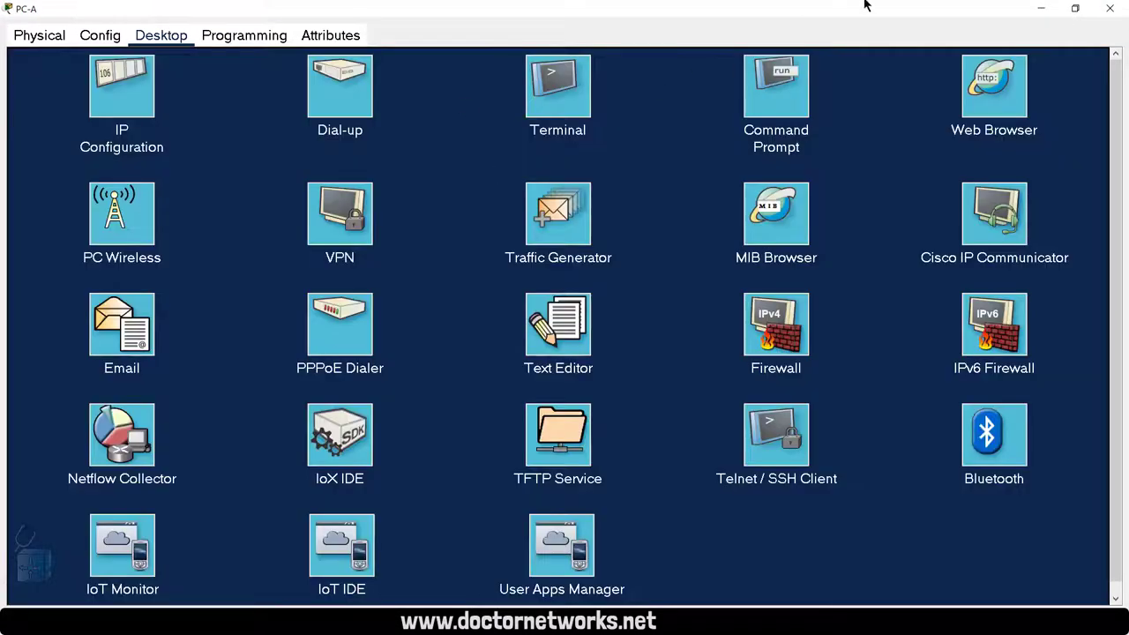
left_click(1110, 8)
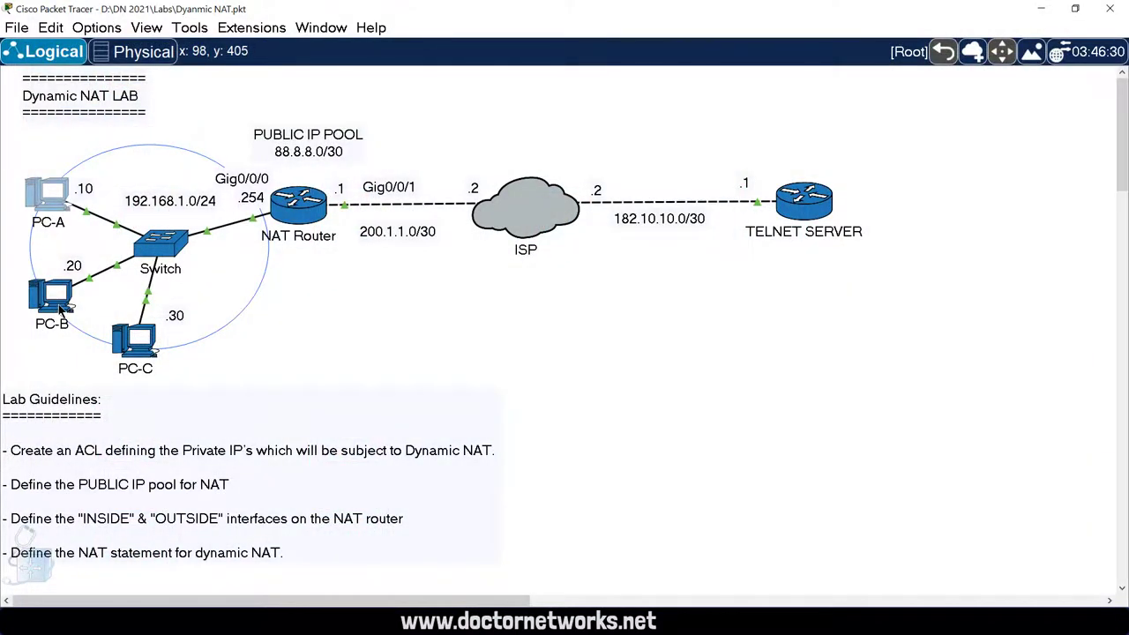
left_click(50, 296)
left_click(545, 125)
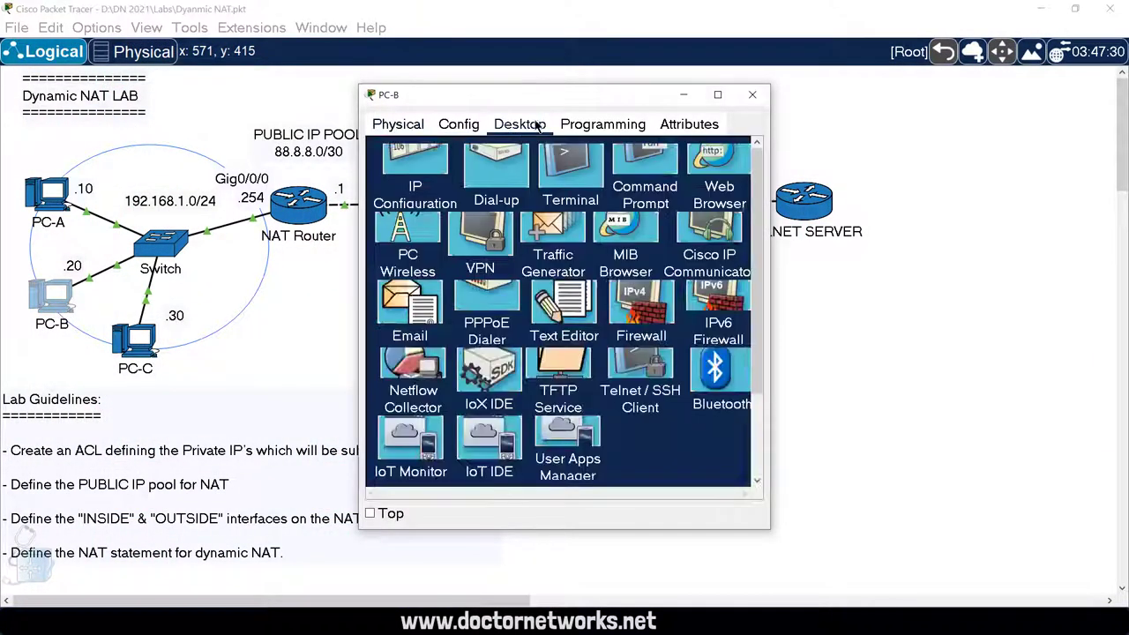
left_click(643, 167)
left_click(717, 95)
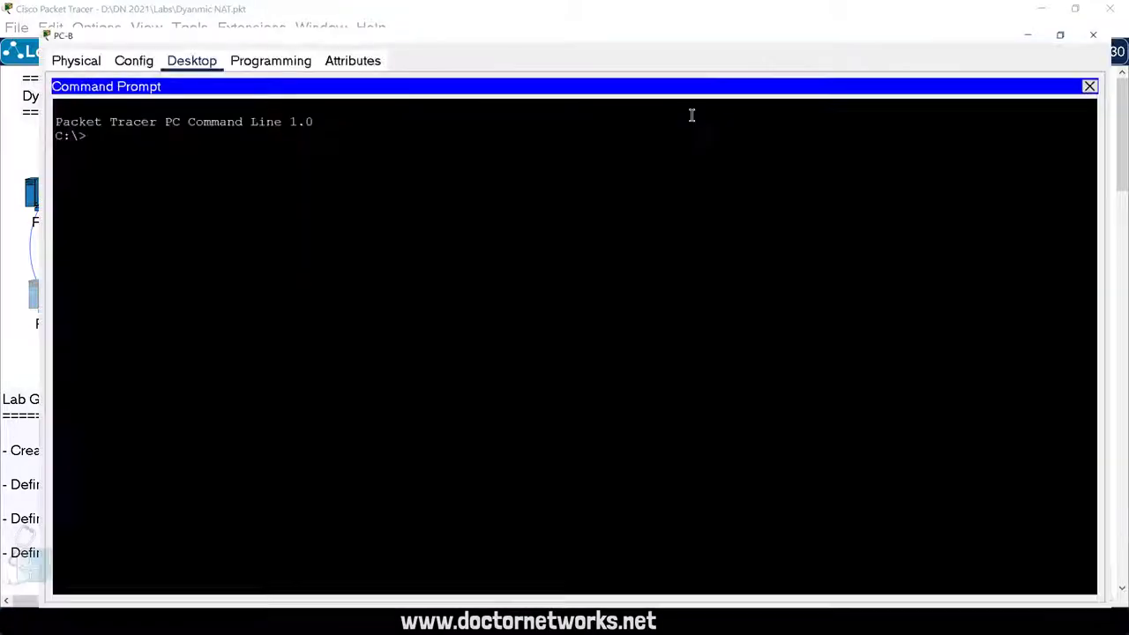
Step: Telnet from PC-B to 182.10.10.1 and log in to the server
type("te")
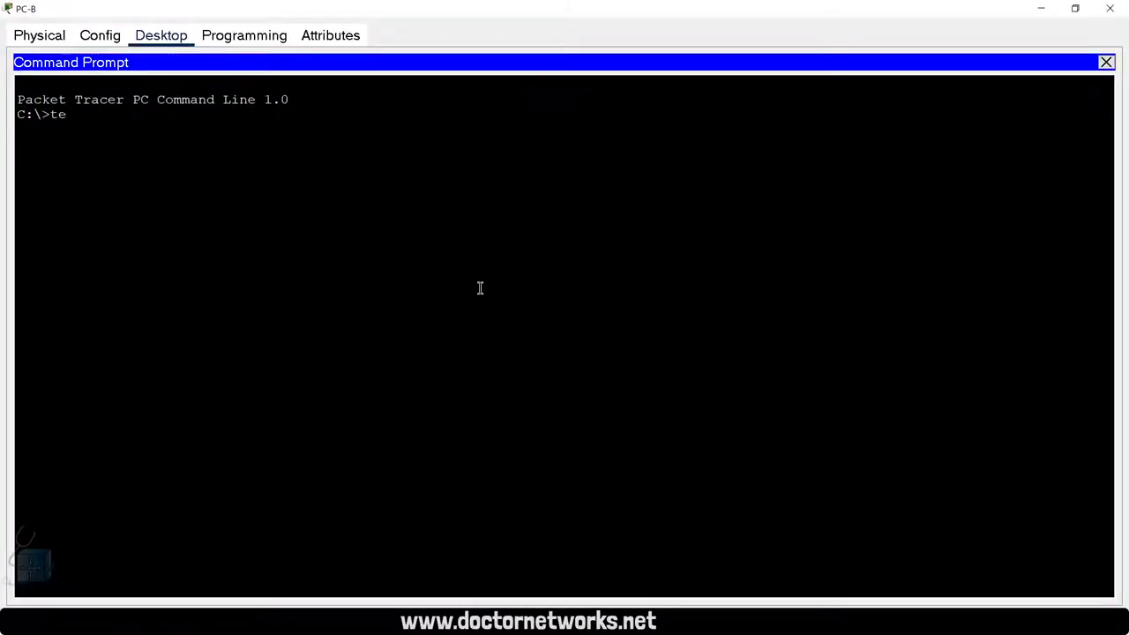
type("lnet 182.10.10.1")
key("Return")
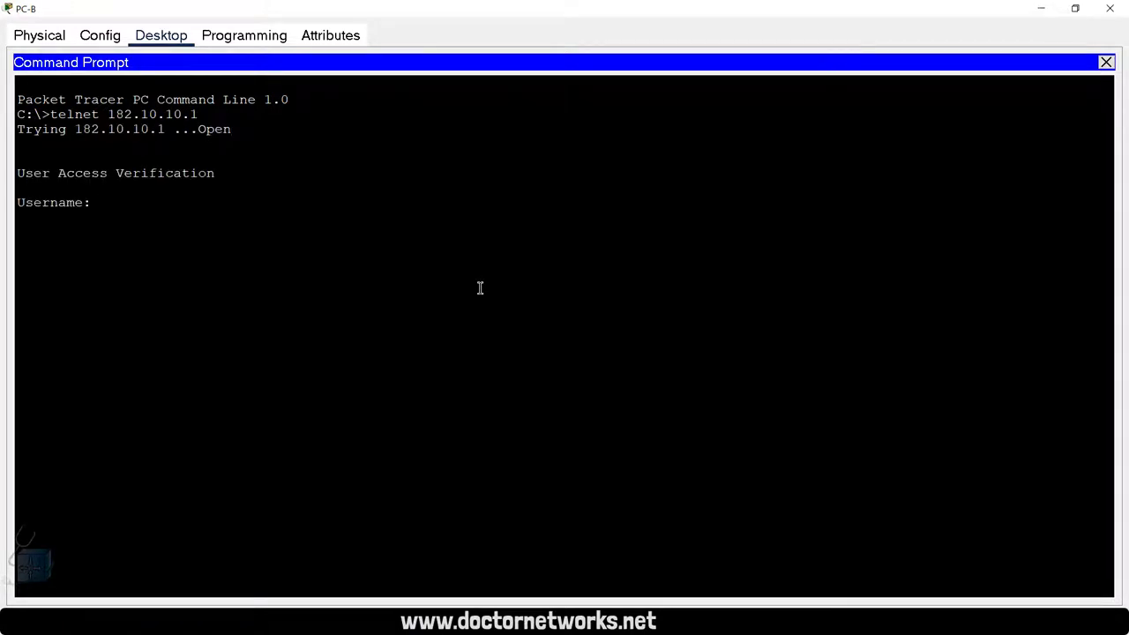
type("cisco")
key("Return")
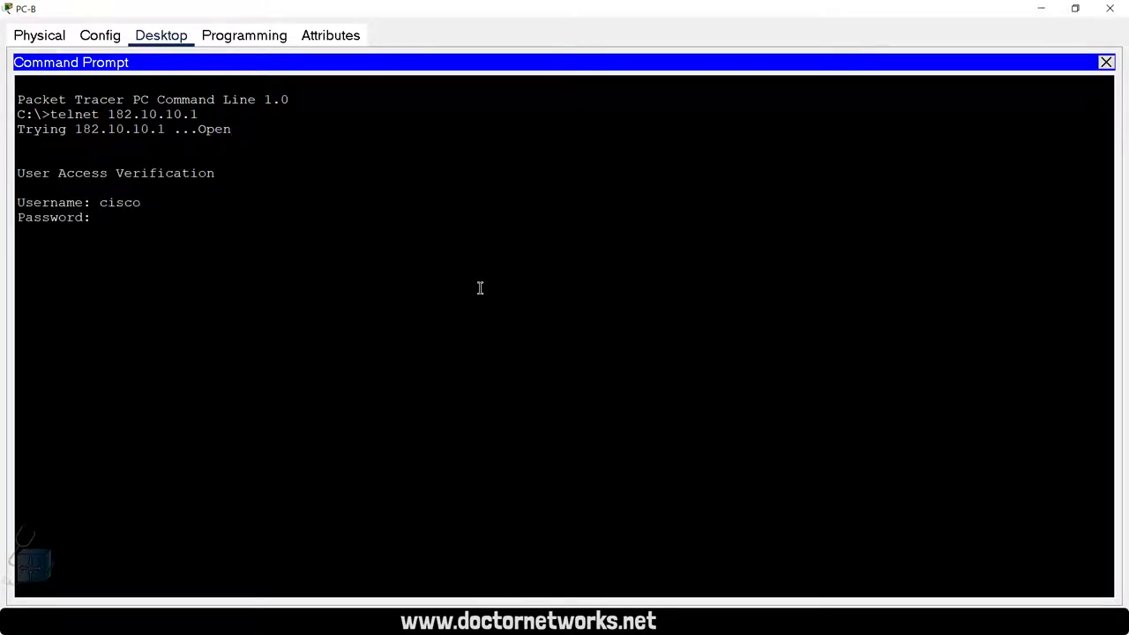
key("Return")
Step: Run show tcp brief and mark the sessions from 88.8.8.1:1025 and 88.8.8.2:1025
key("Return")
key("Return")
type("sho")
key("Tab")
type("tc")
key("Tab")
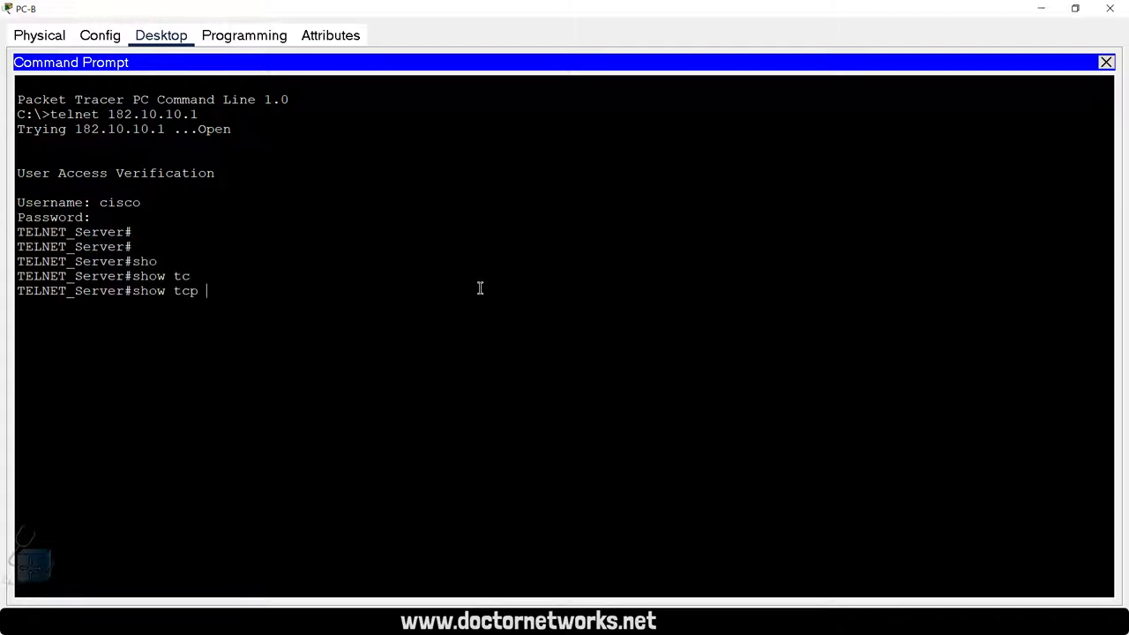
type("br")
key("Tab")
key("Return")
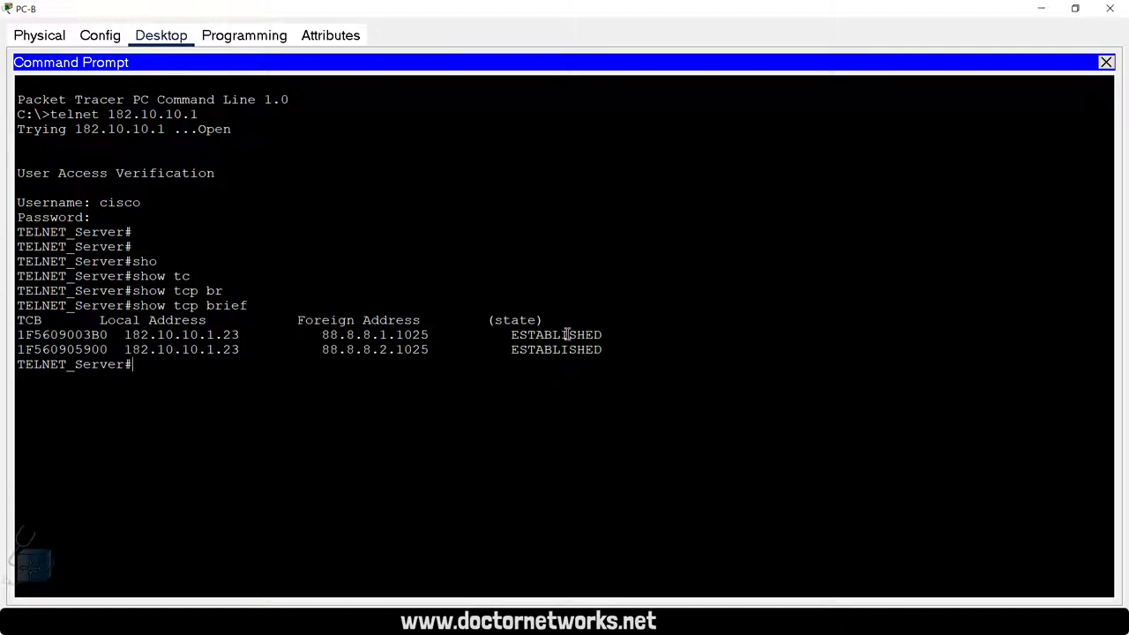
left_click_drag(620, 334, 18, 335)
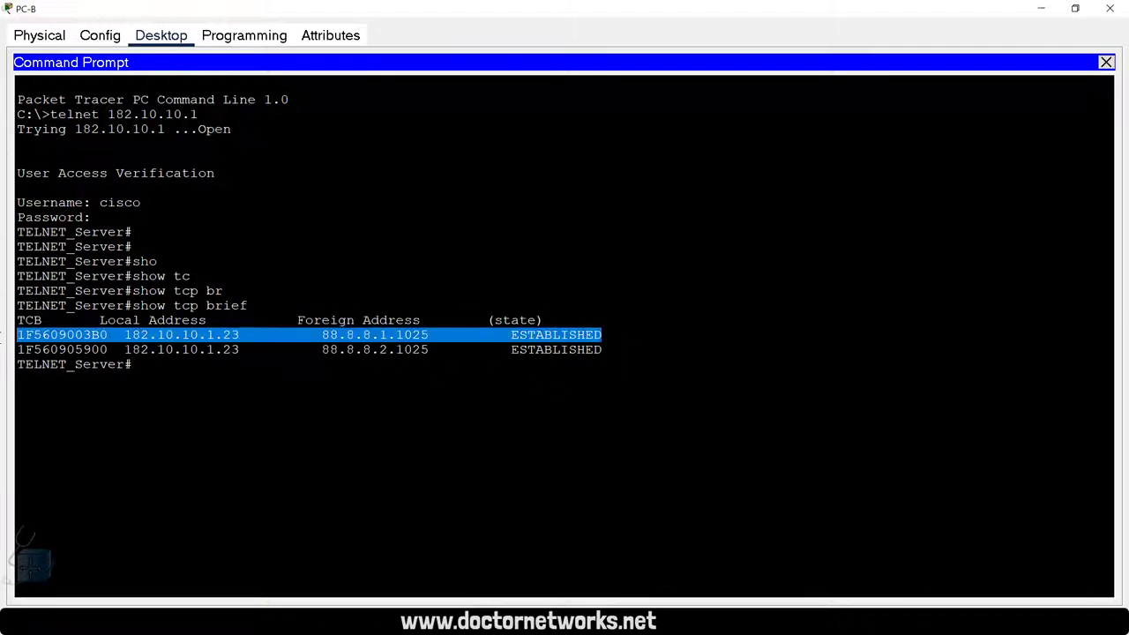
left_click(393, 337)
left_click_drag(322, 336, 428, 339)
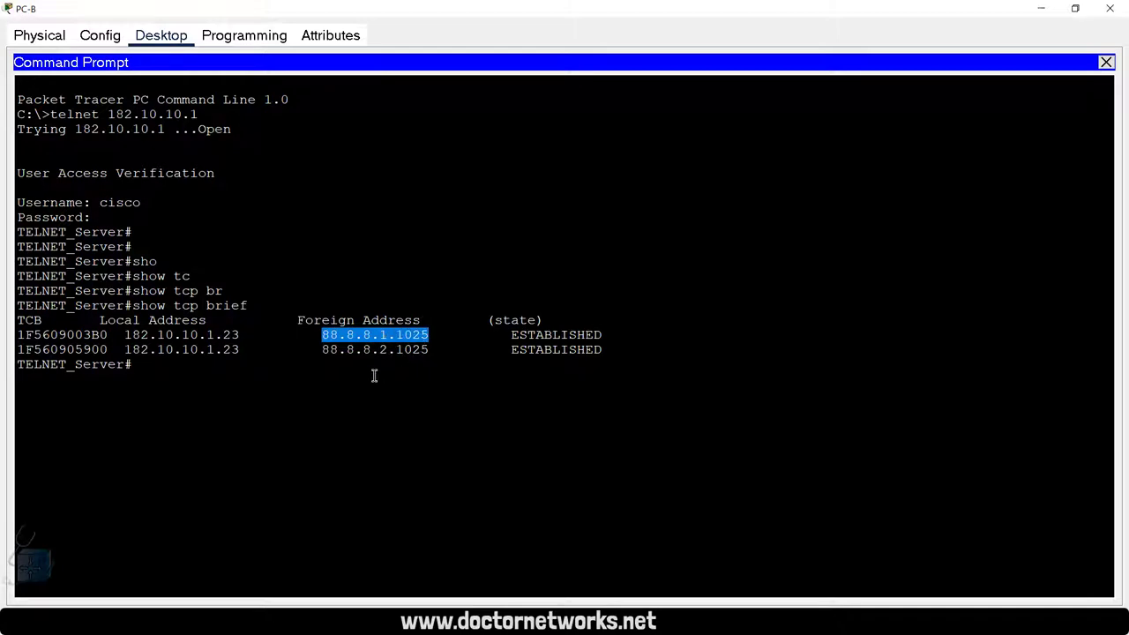
left_click_drag(323, 350, 431, 353)
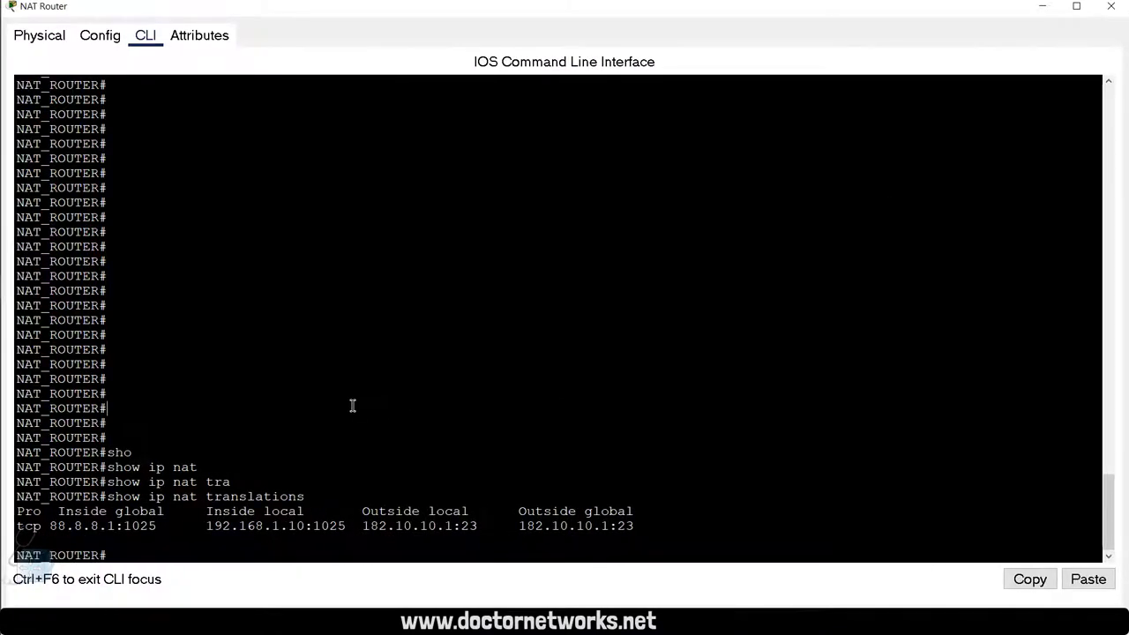
Step: Run show ip nat translations again on the NAT router
key("Return")
key("Return")
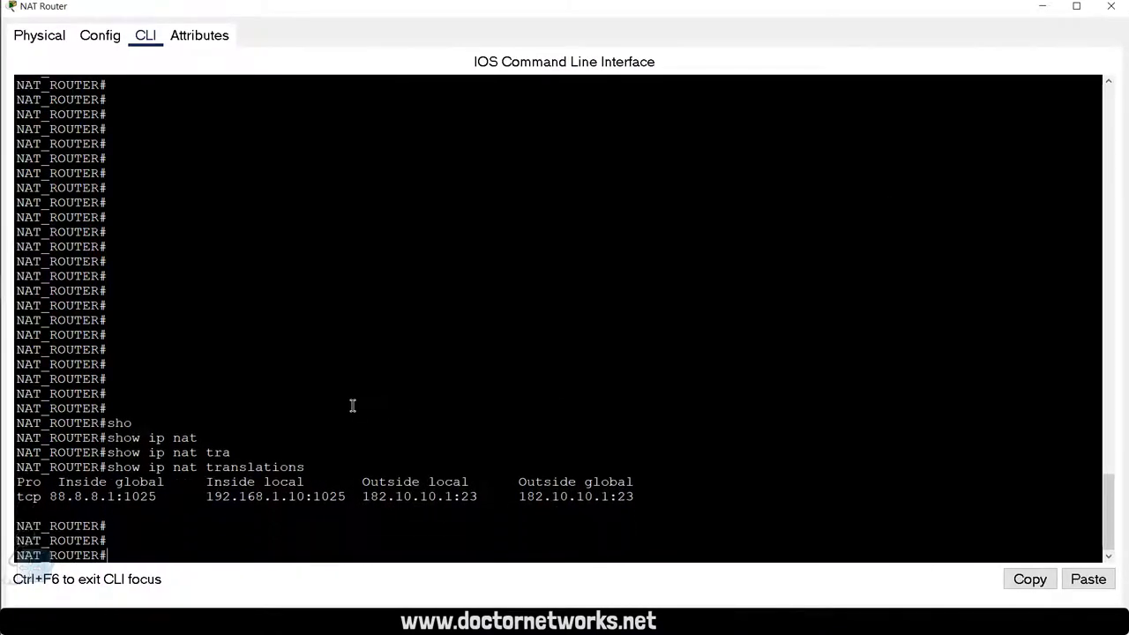
key("Return")
type("show ip nat tra")
key("Tab")
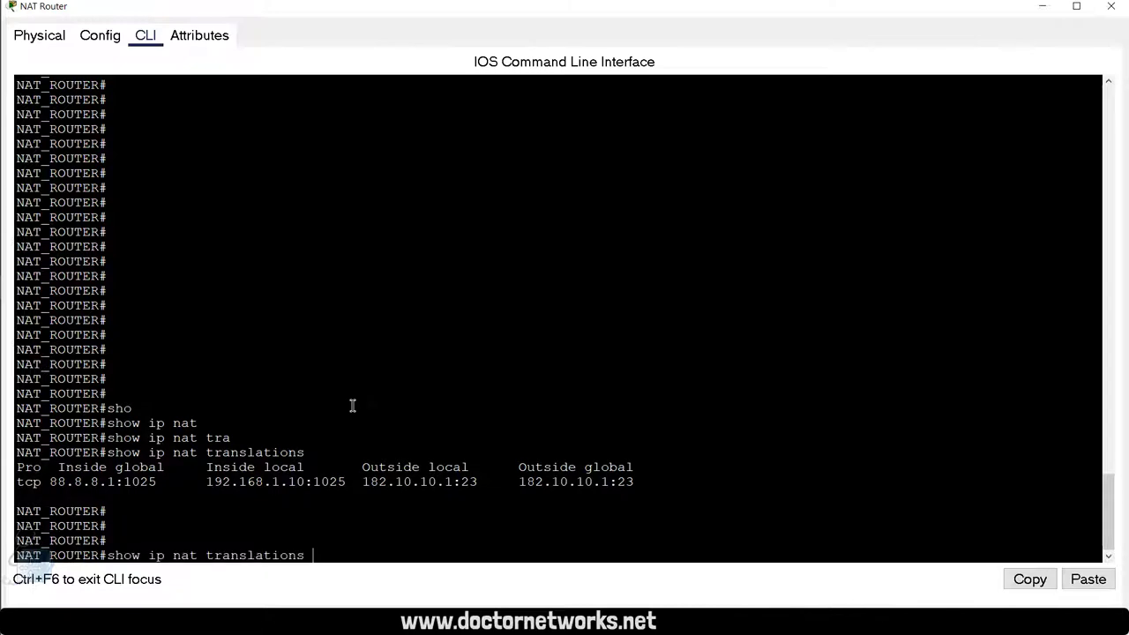
key("Return")
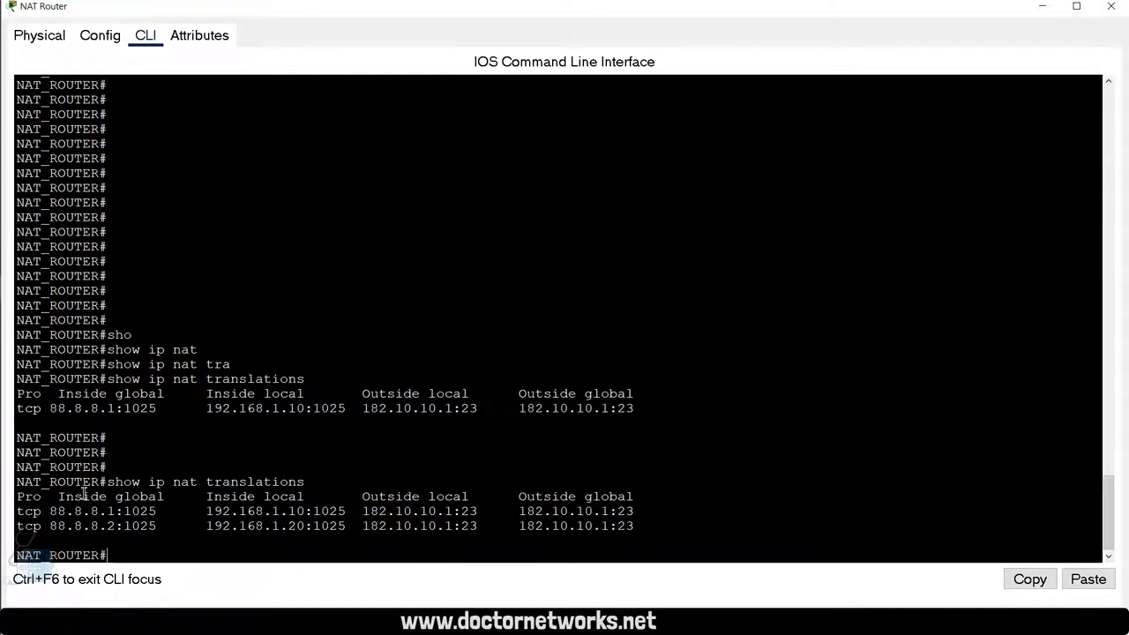
Step: Compare PC-A's 88.8.8.1 and PC-B's 88.8.8.2 translations, then close PC-B's command prompt
left_click_drag(49, 511, 347, 514)
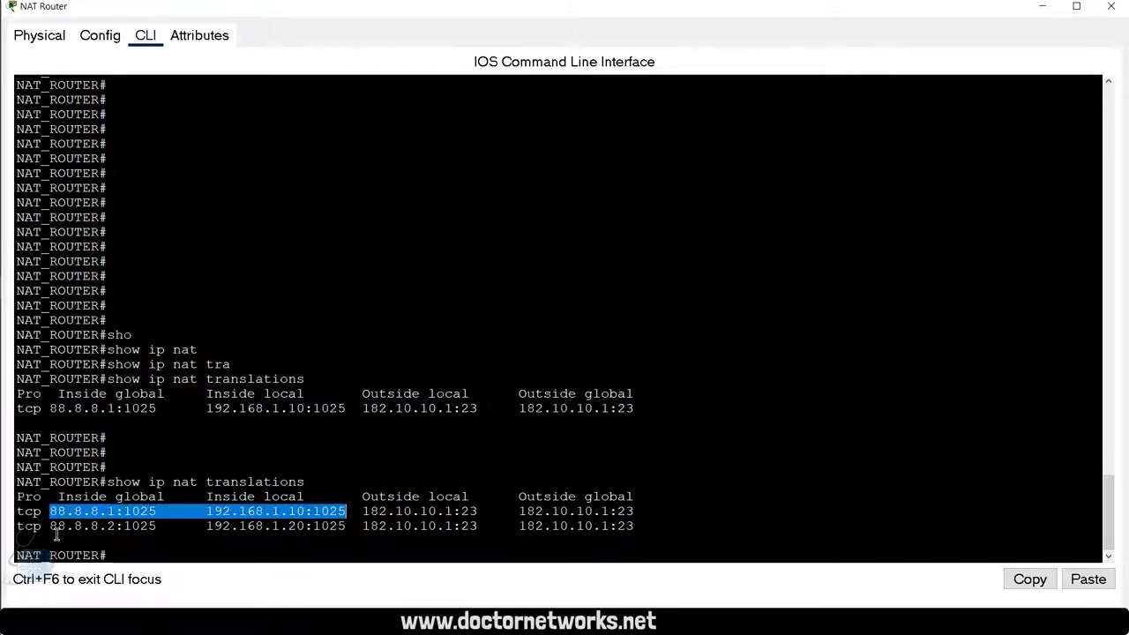
left_click_drag(50, 527, 118, 518)
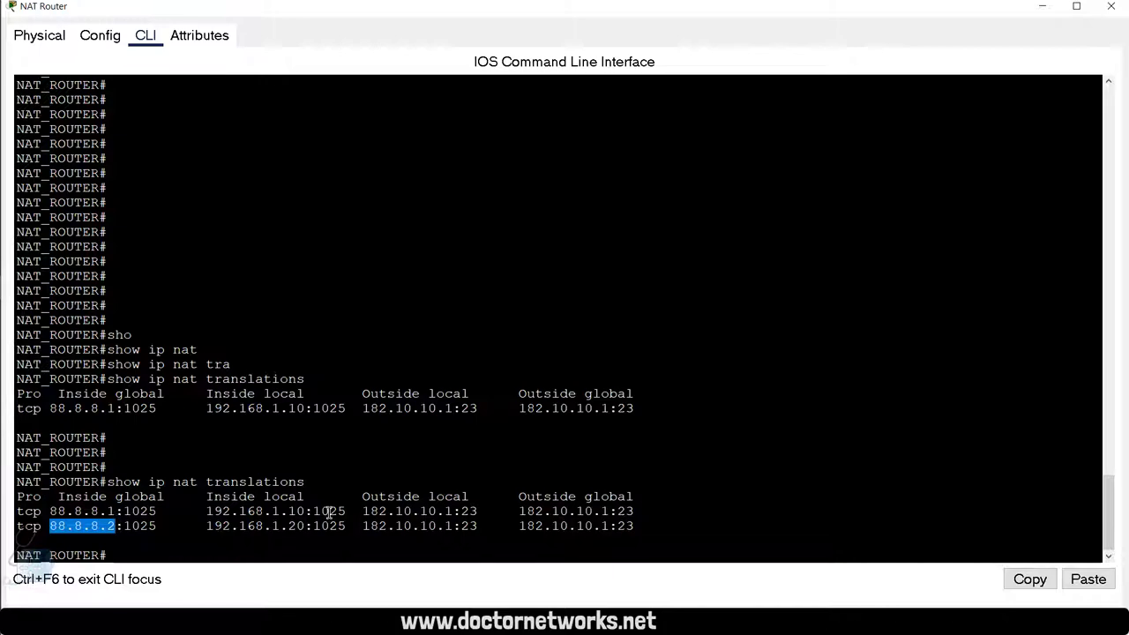
key("alt+Tab")
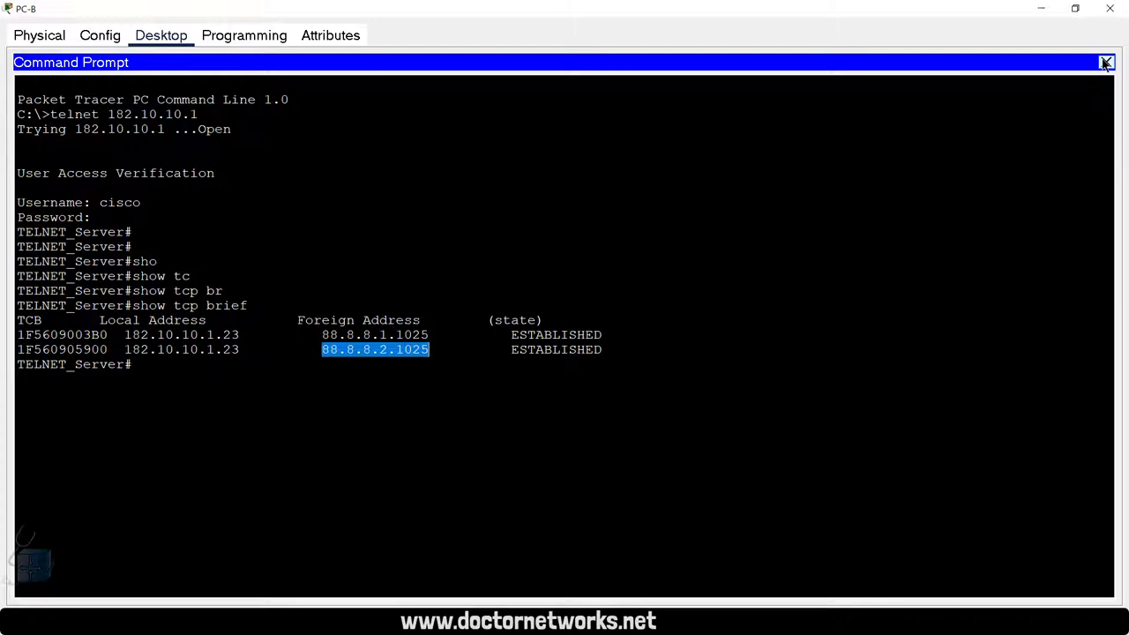
left_click(1105, 64)
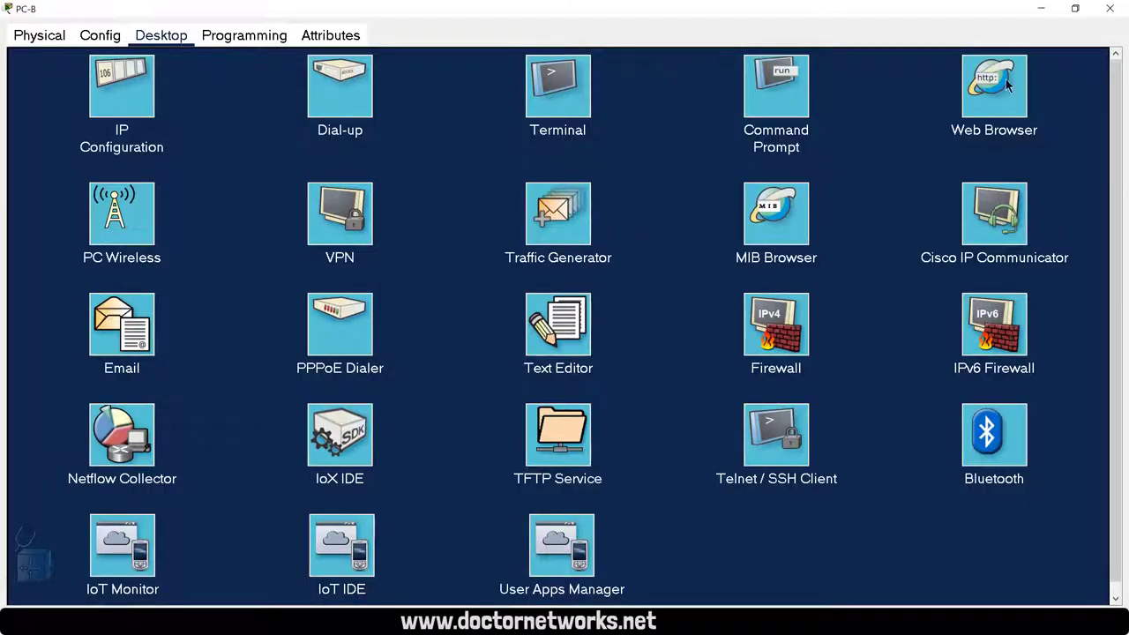
Step: Close PC-B's window and open PC-C's Command Prompt in a maximised window
left_click(1109, 10)
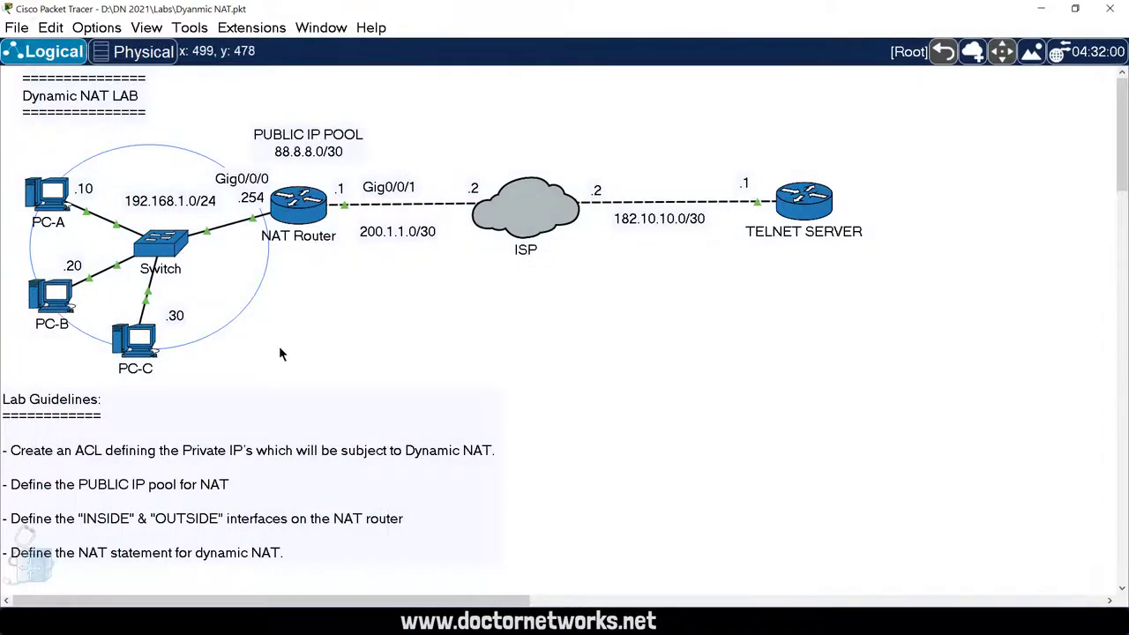
left_click(144, 353)
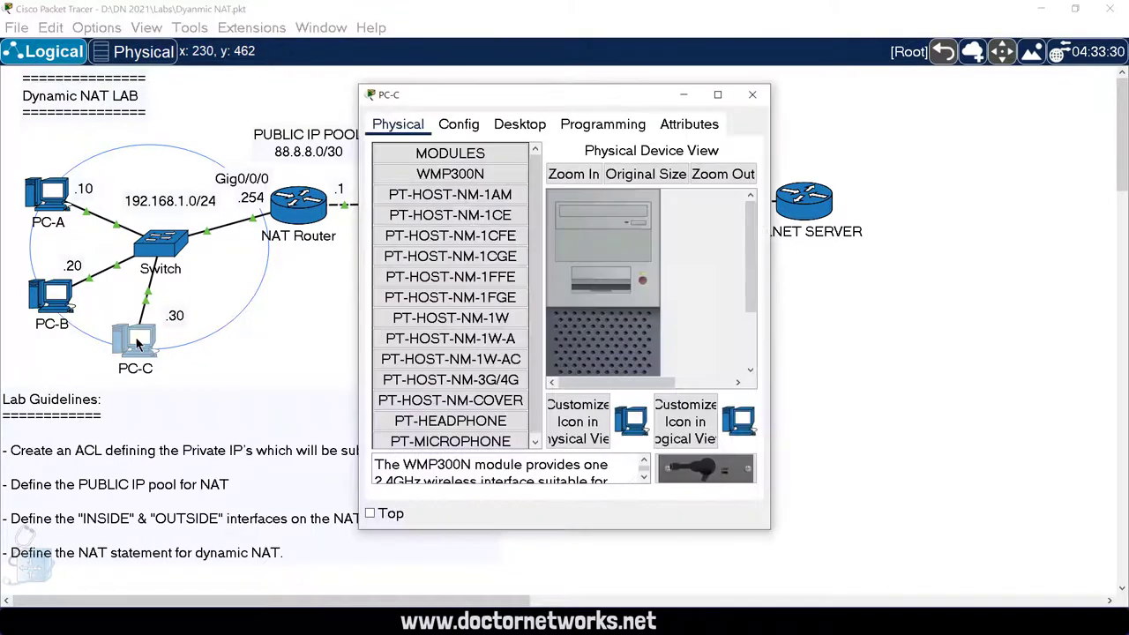
left_click_drag(513, 95, 189, 2)
left_click(176, 43)
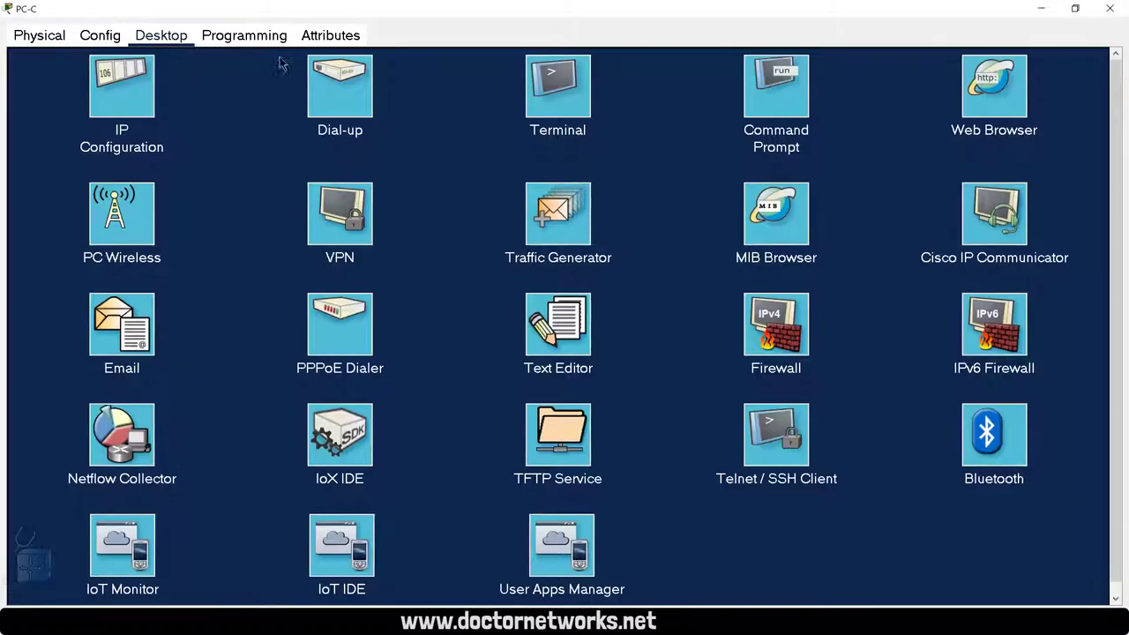
left_click(775, 107)
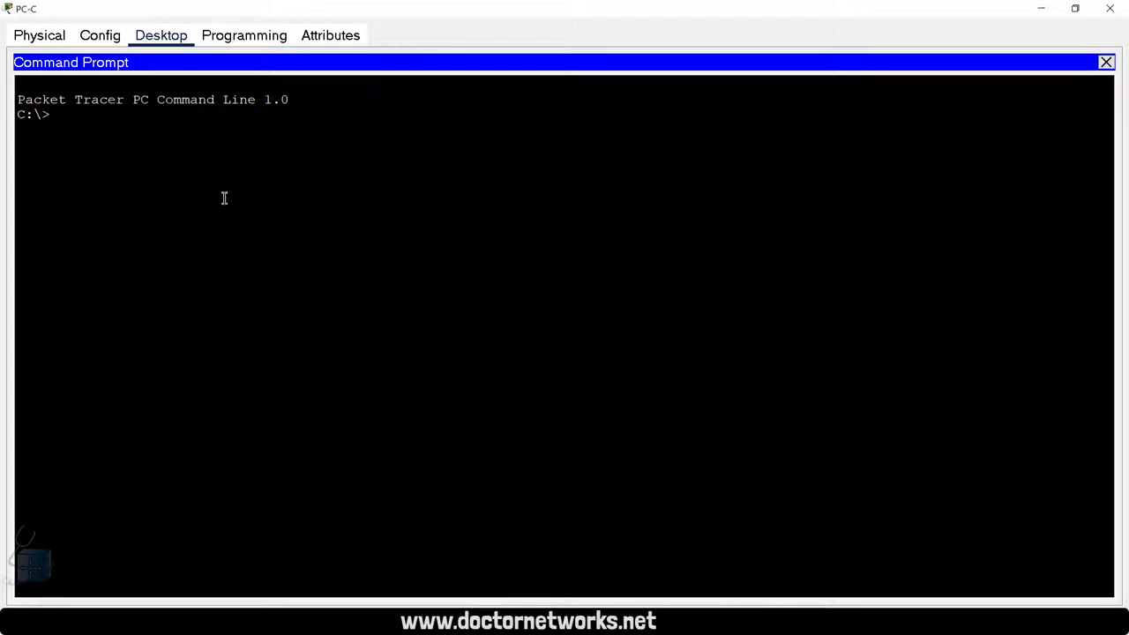
Step: Run telnet 182.10.10.1 on PC-C, which stalls at 'Trying', then return to the topology
type("telnet 182.10.10.1")
key("Return")
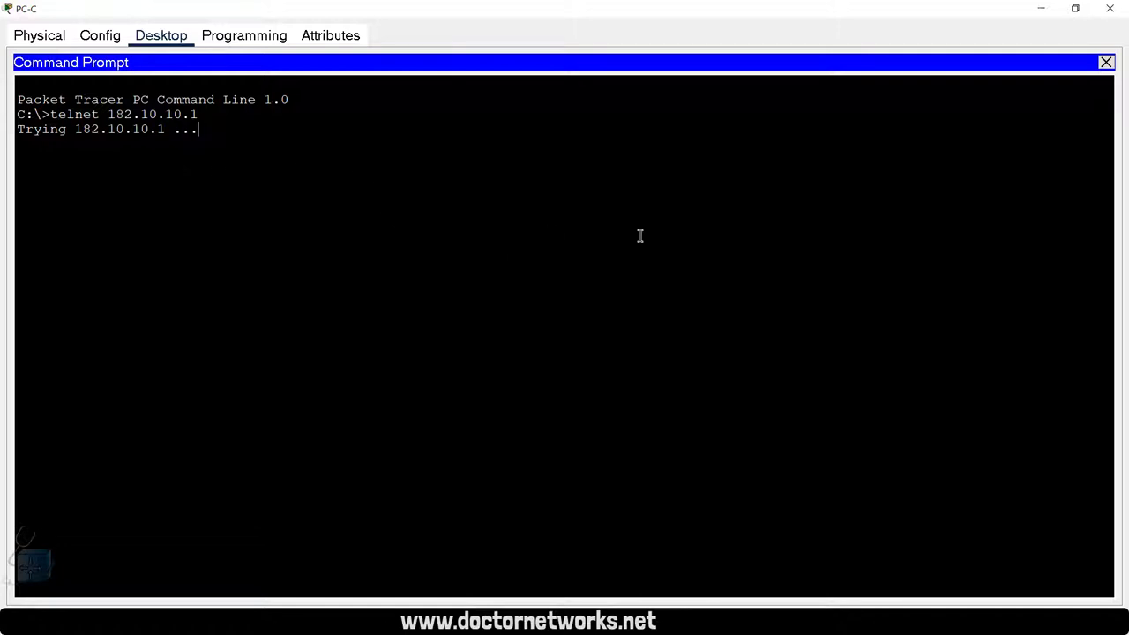
left_click(1106, 62)
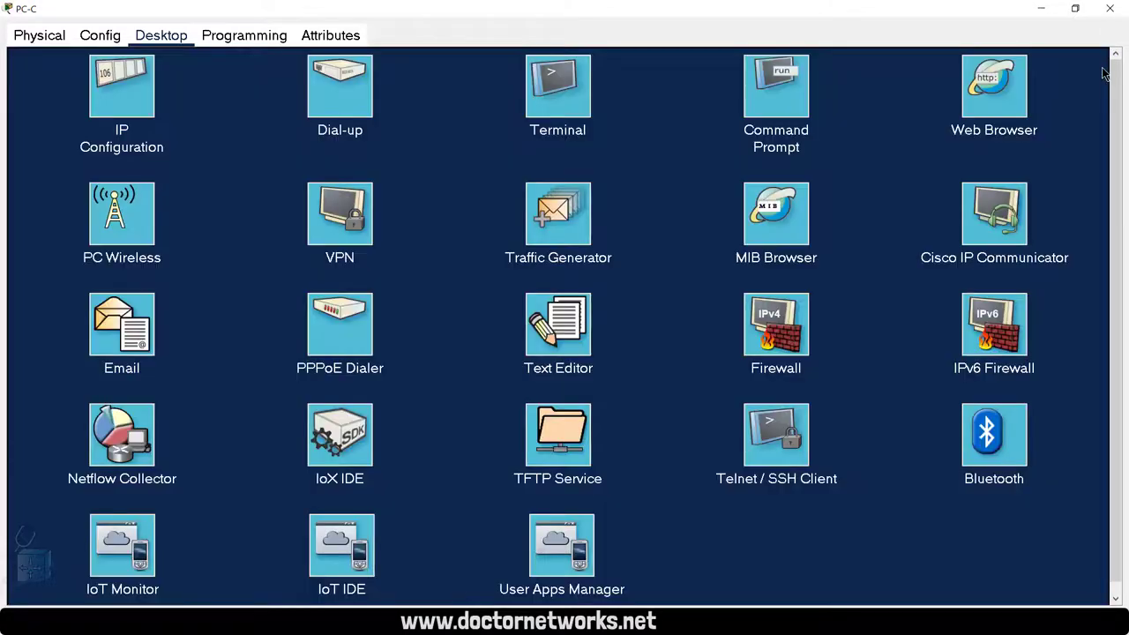
left_click(1039, 13)
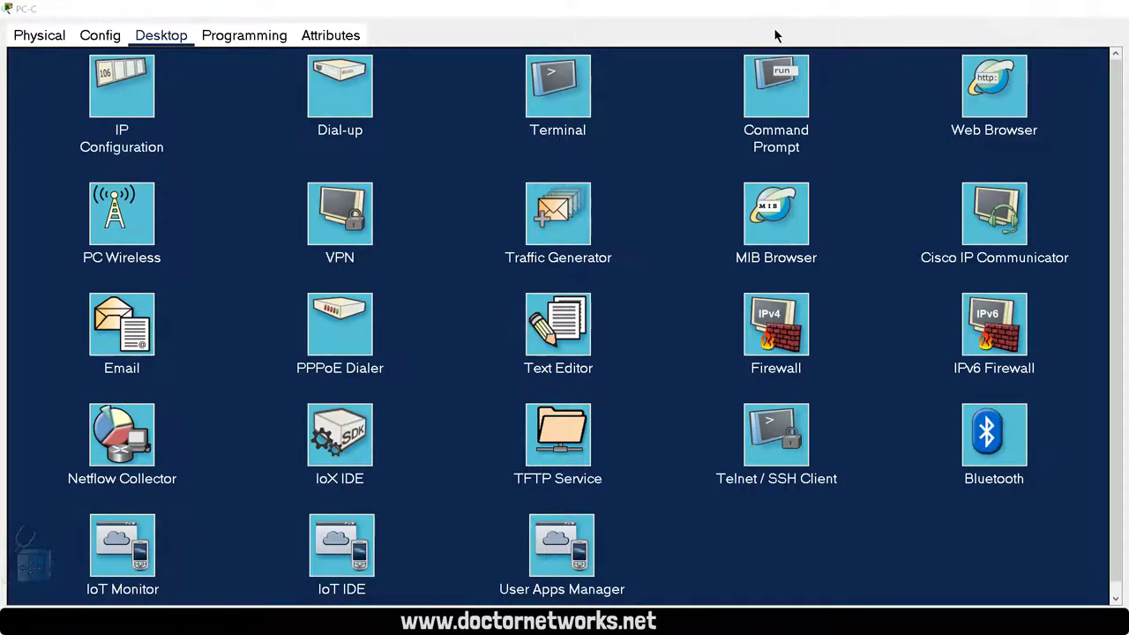
left_click(50, 309)
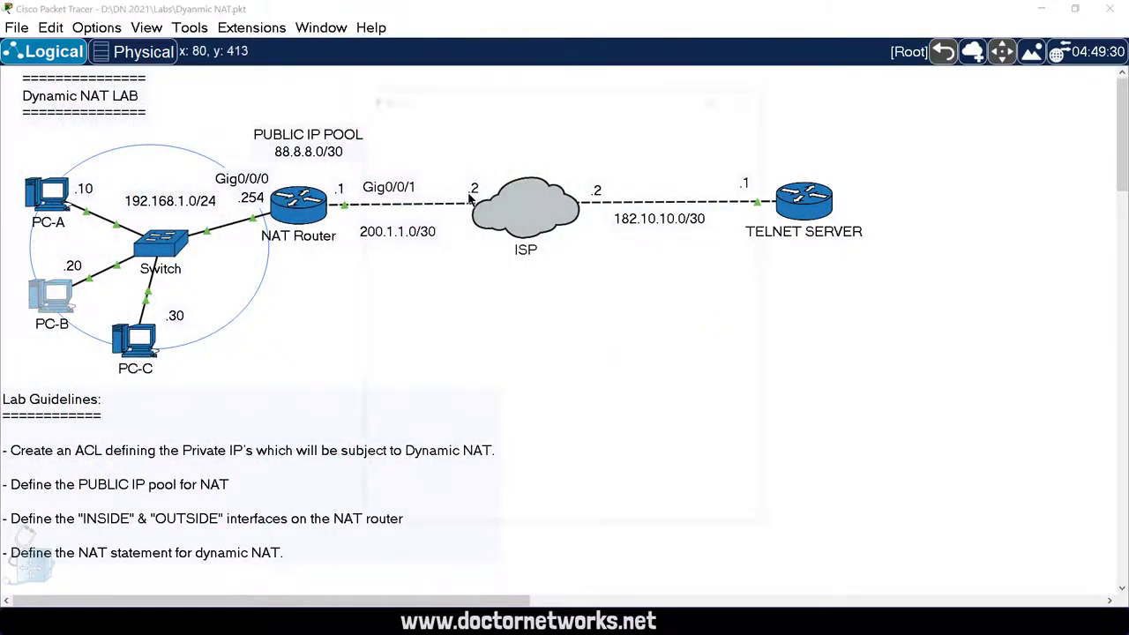
left_click(716, 90)
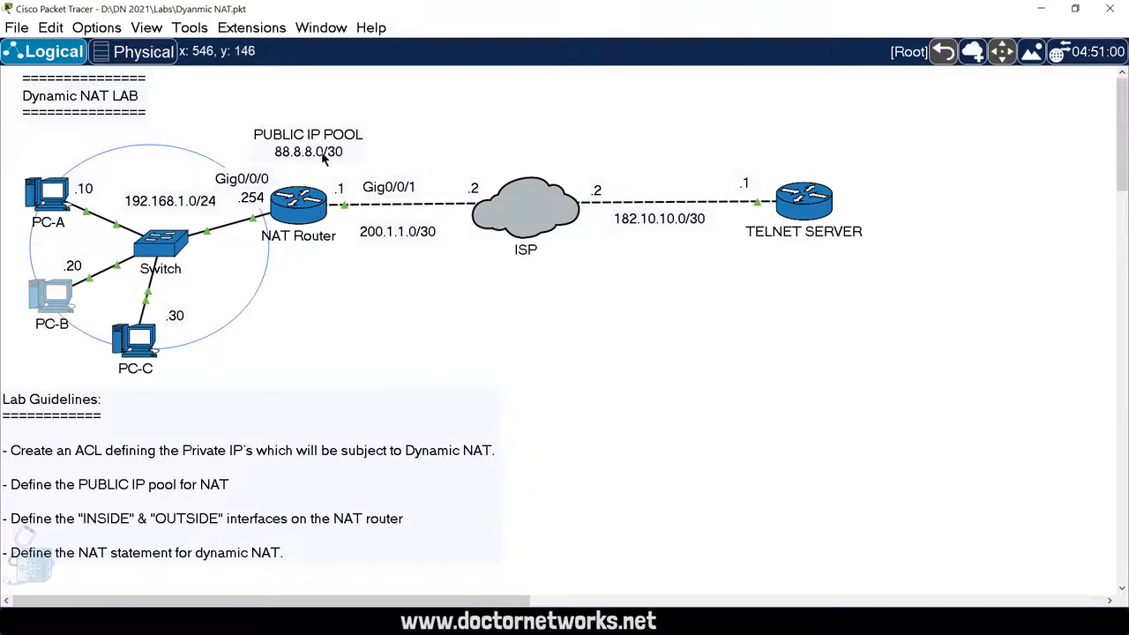
left_click(304, 202)
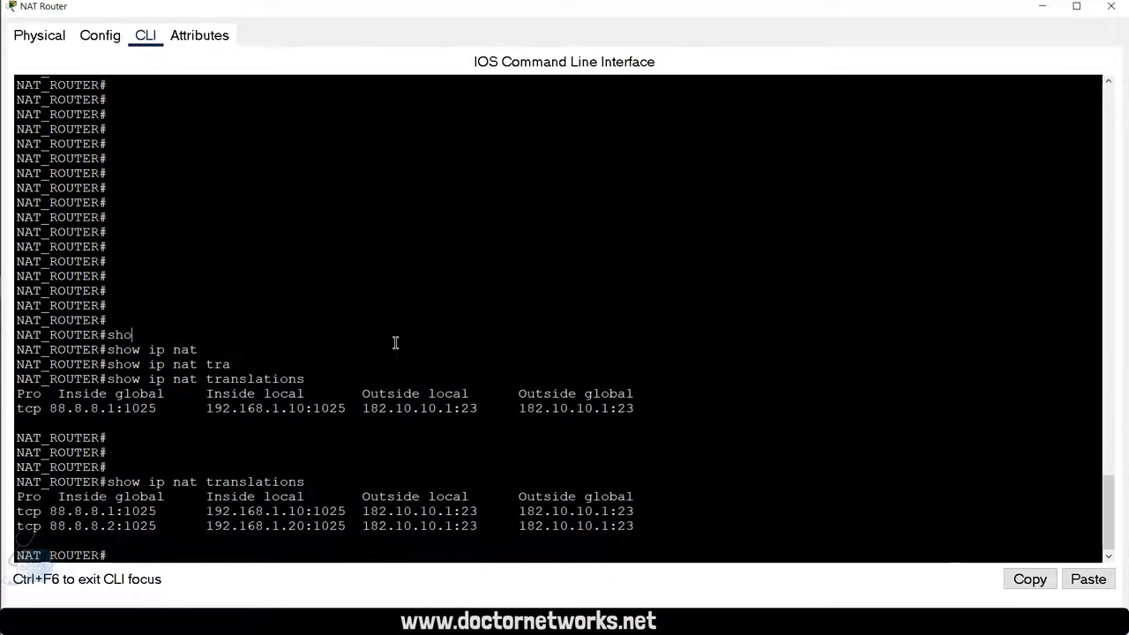
key("Return")
key("Return")
key("Return")
type("cle")
key("Tab")
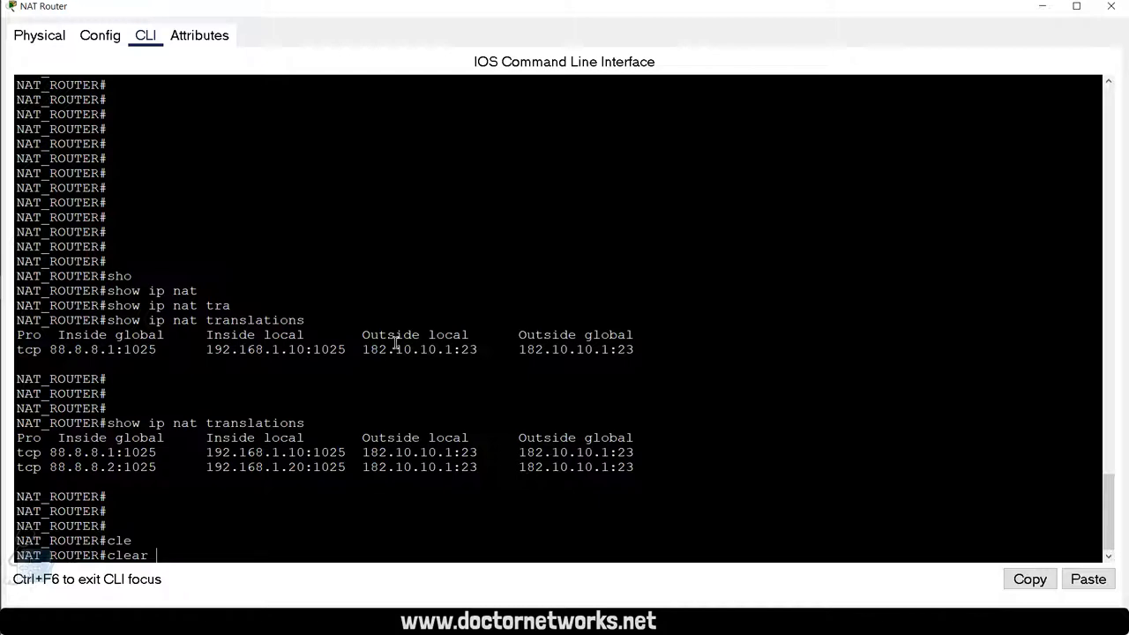
key("Return")
key("Return")
type("cle")
key("Tab")
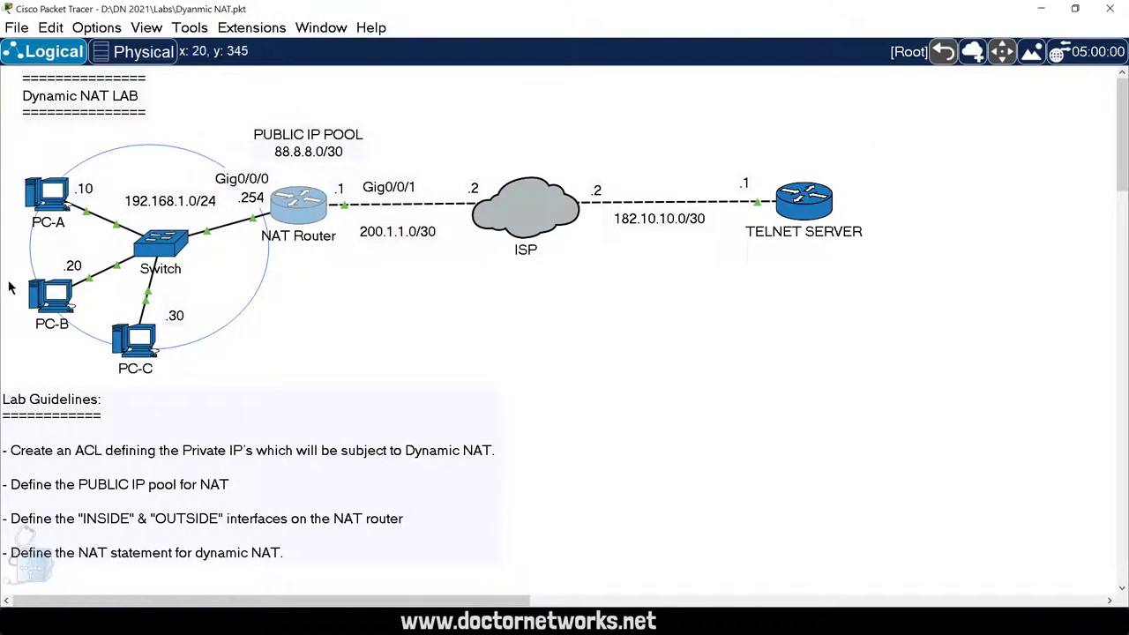
Step: In PC-B's Command Prompt, type exit to close the telnet session to 182.10.10.1
left_click(50, 296)
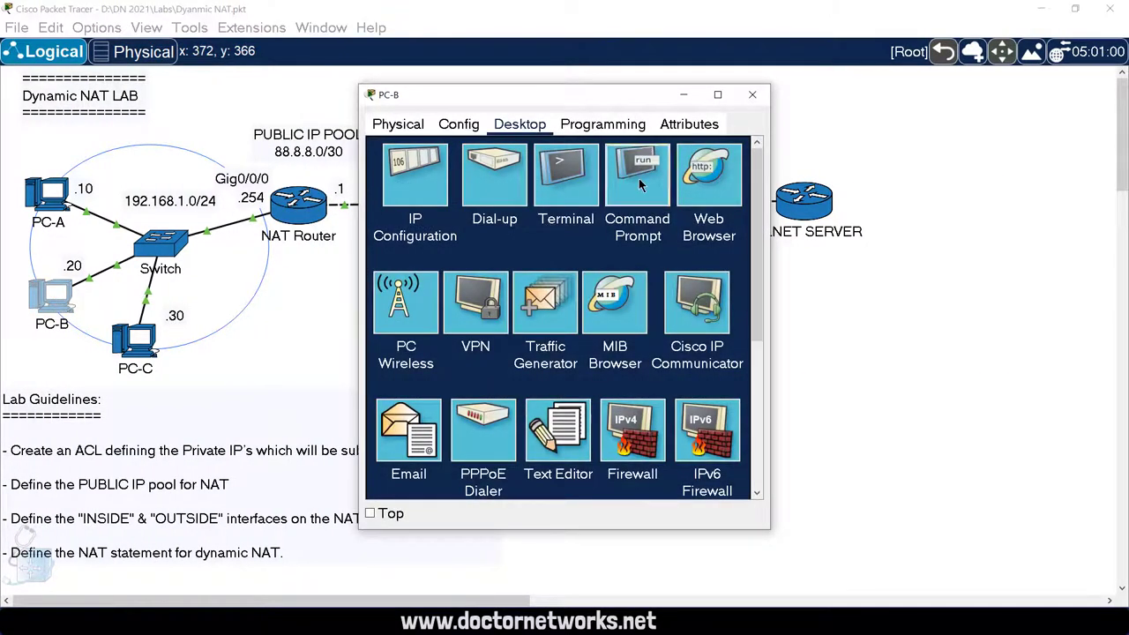
left_click(639, 178)
left_click(717, 94)
key("Return")
key("Return")
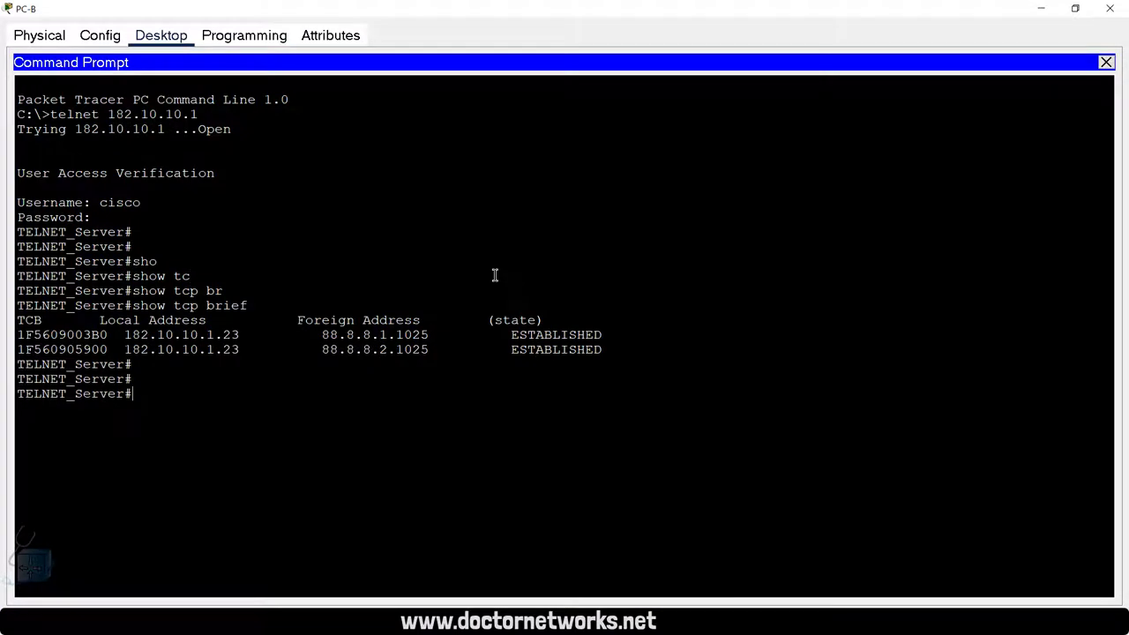
key("Return")
type("exit")
key("Return")
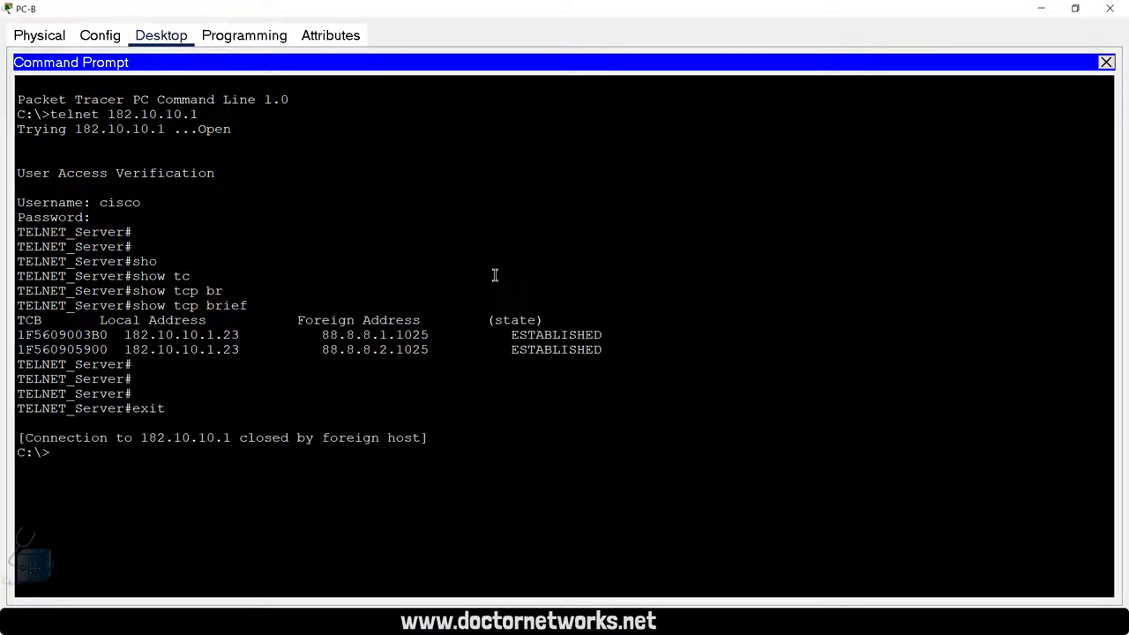
Step: Minimize the PC-B and Telnet Server windows
left_click(1042, 18)
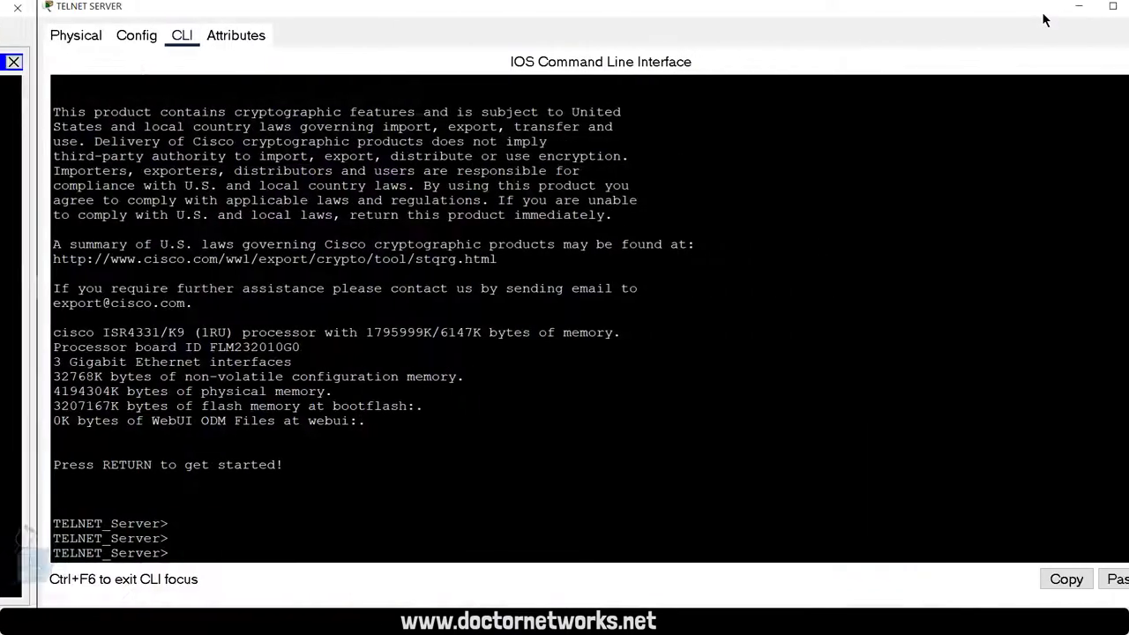
left_click(1043, 13)
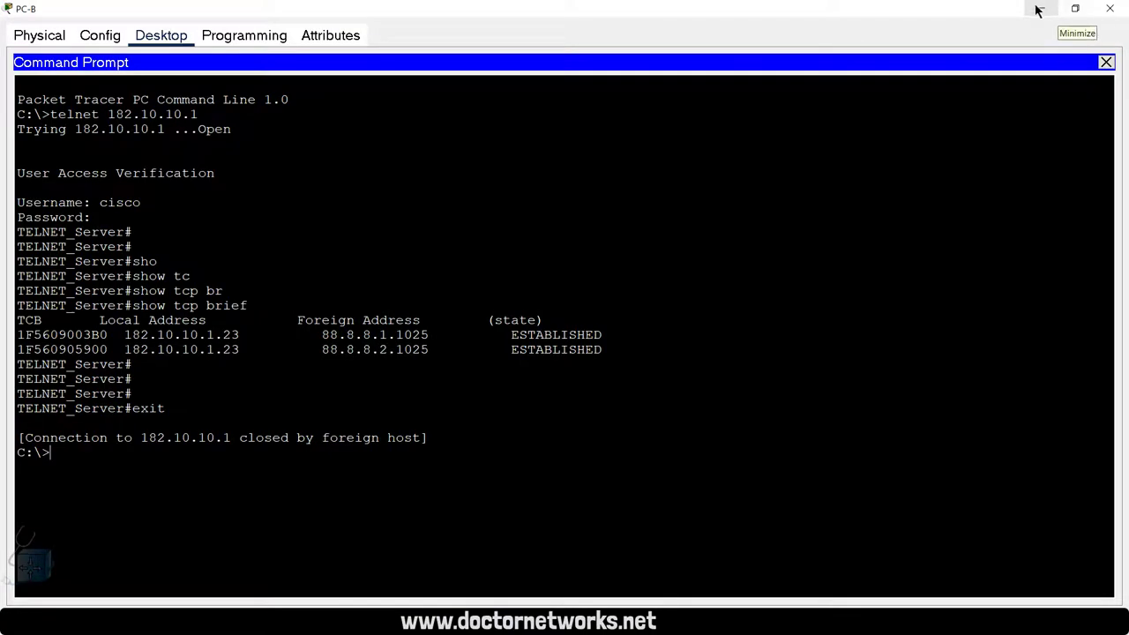
left_click(1038, 9)
Step: On the NAT Router CLI, recall and run show ip nat translations to list current translations
left_click(298, 199)
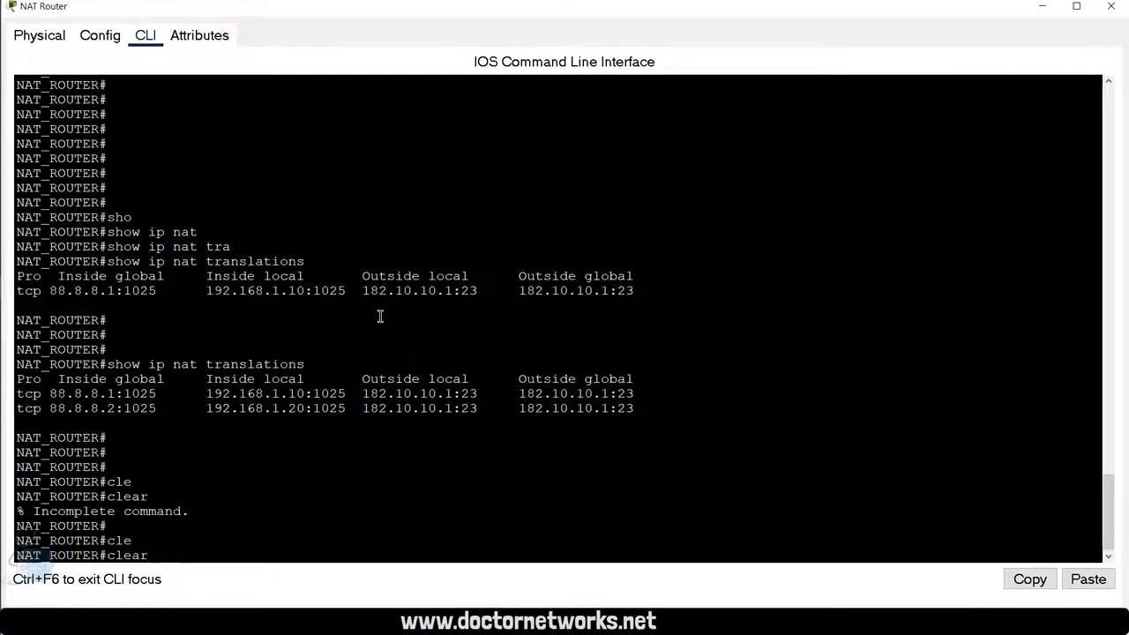
key("BackSpace")
key("BackSpace")
key("BackSpace")
key("BackSpace")
key("BackSpace")
key("BackSpace")
key("Up")
key("Up")
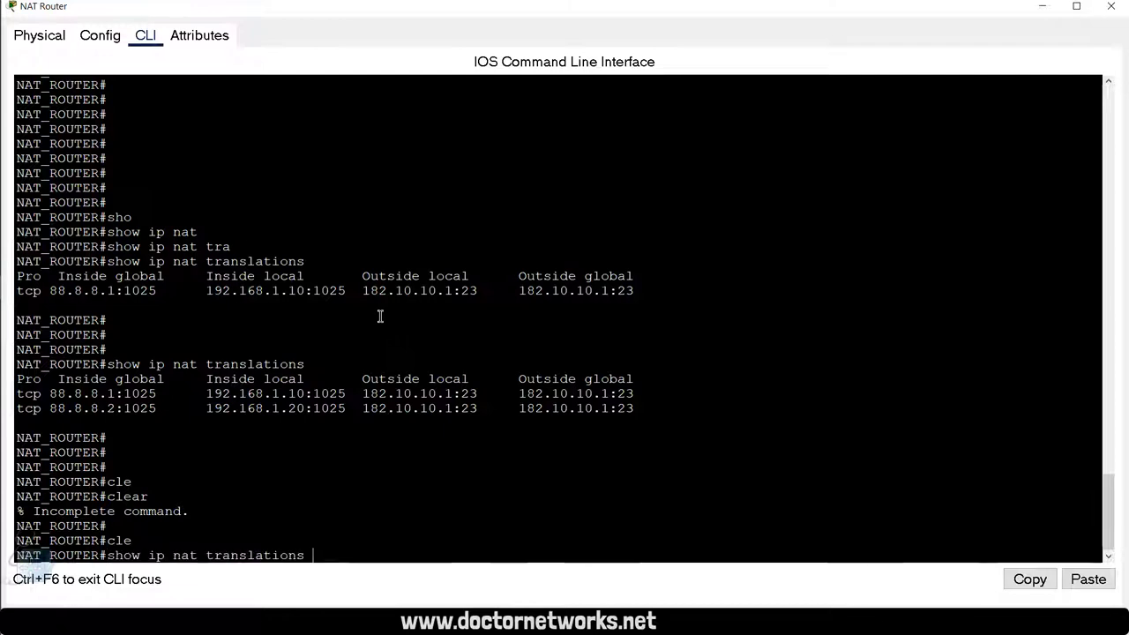
key("Return")
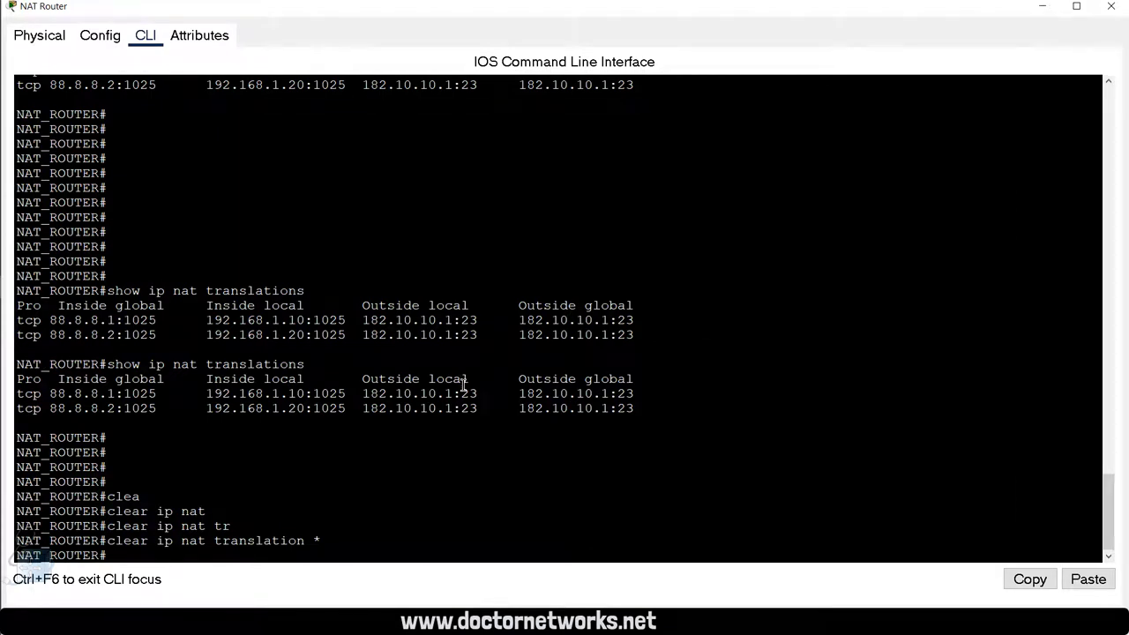
Step: Run show ip nat translations again to confirm the translation table is now empty
left_click(292, 500)
key("Return")
key("Return")
key("Return")
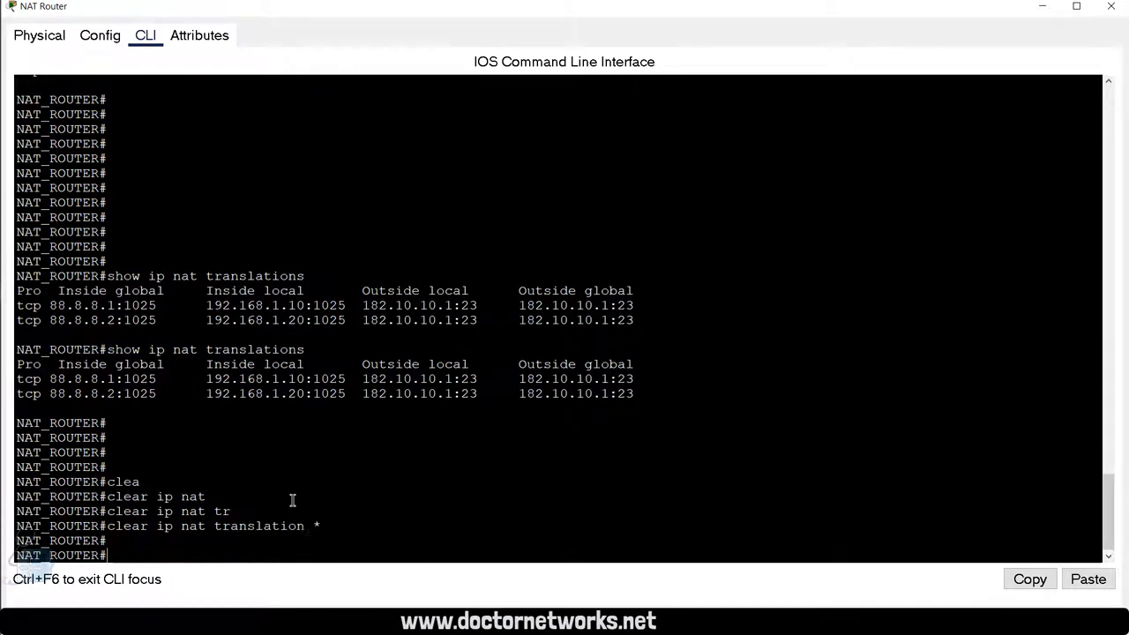
type("sho")
key("Tab")
type("ip nat")
key("Tab")
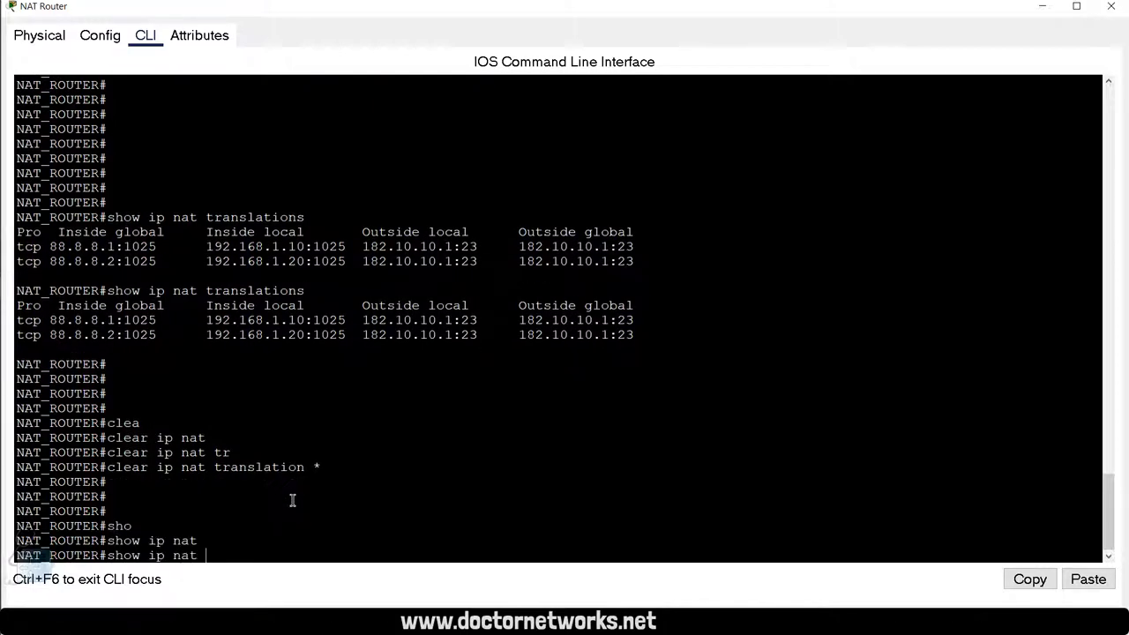
type("tra")
key("Tab")
key("Return")
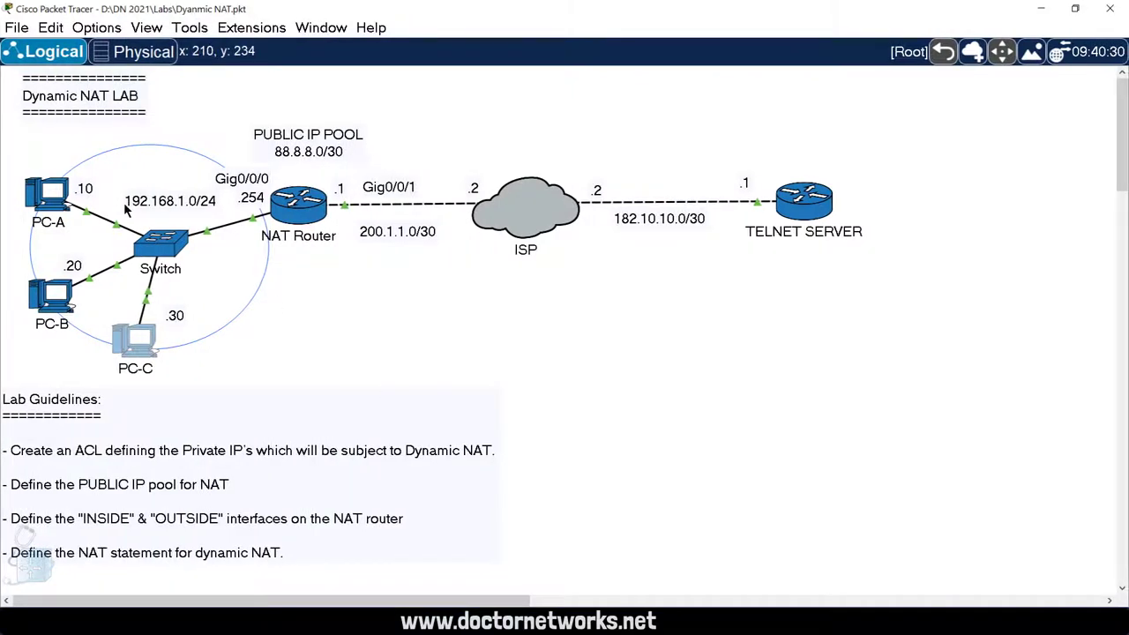
Step: From PC-A's Command Prompt, telnet to 182.10.10.1 and log in to the server
left_click(510, 365)
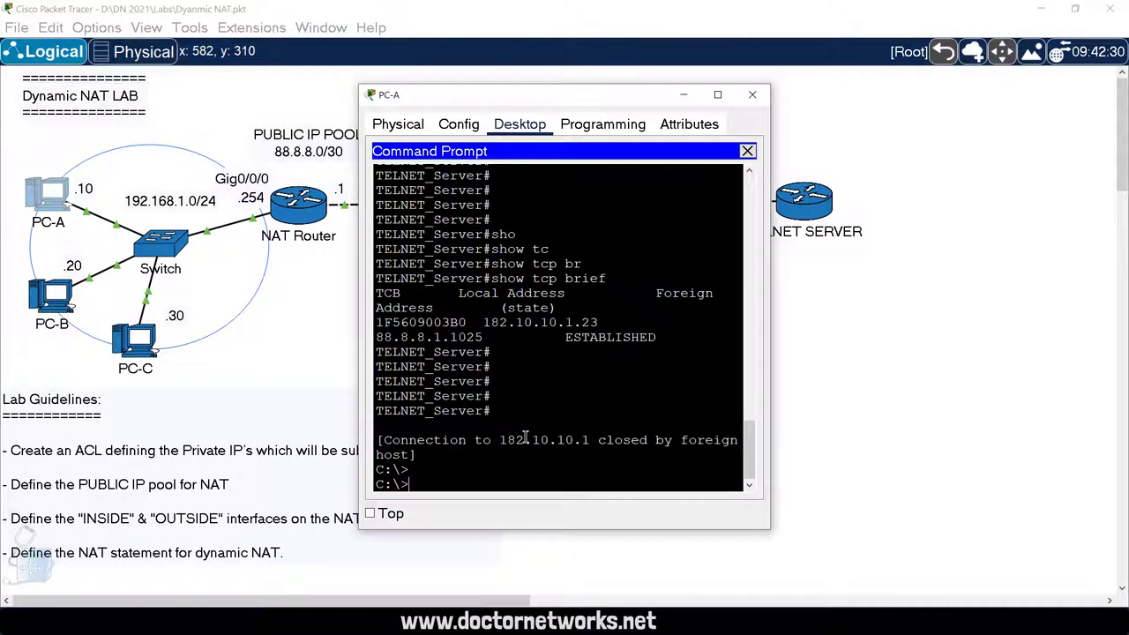
type("telnet 182.10.10.1")
key("Return")
type("ci")
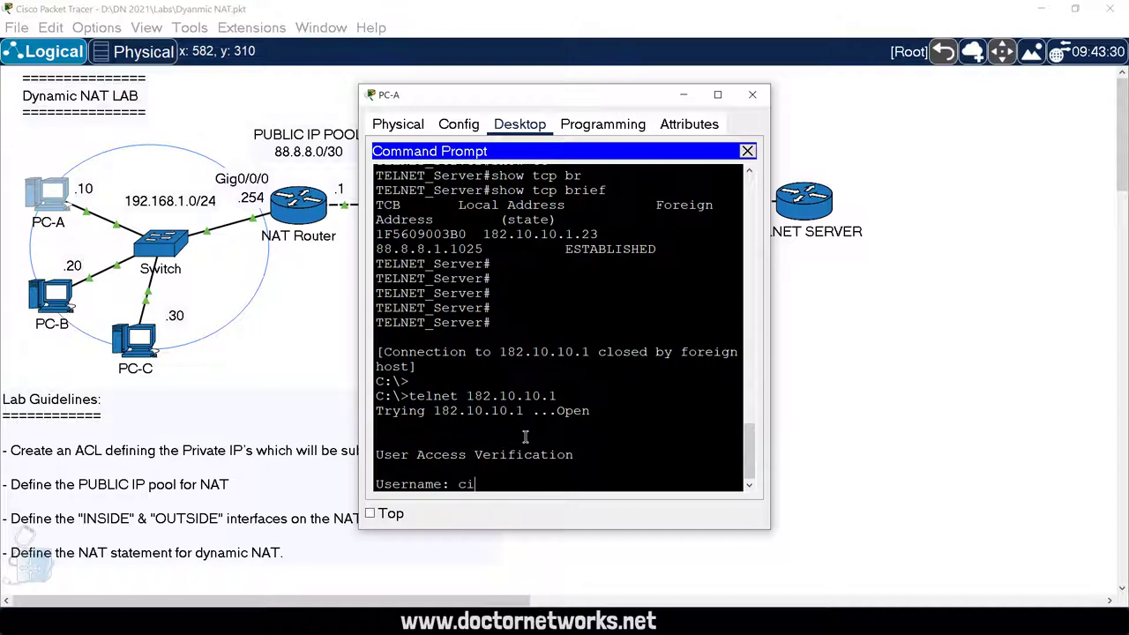
type("sco")
key("Return")
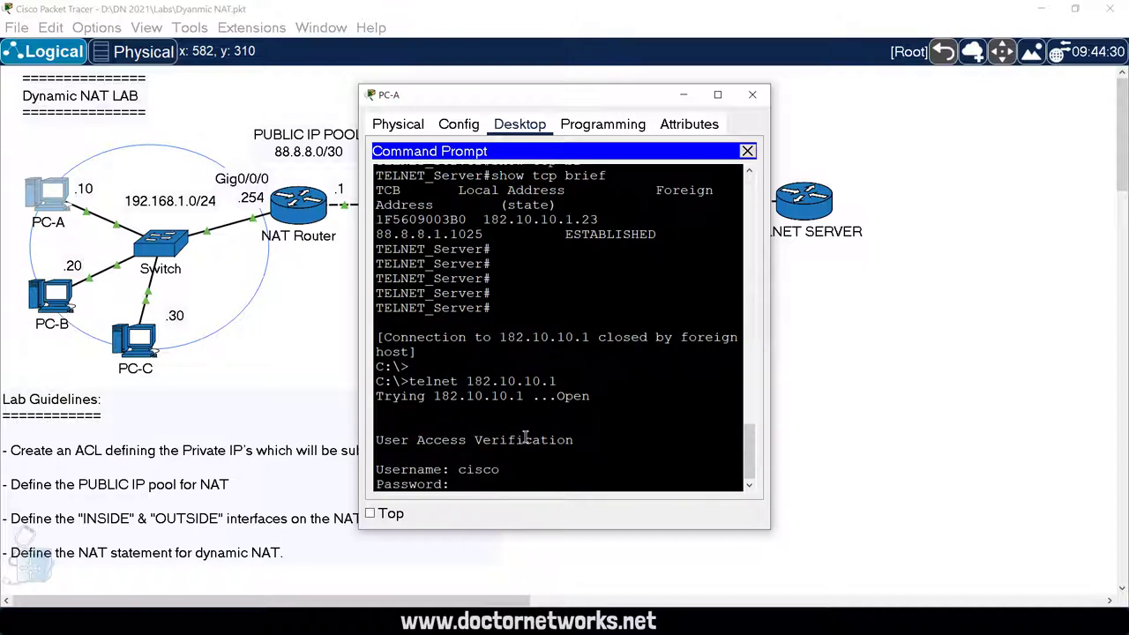
type("cisco")
key("Return")
key("Return")
key("Return")
key("Return")
key("Return")
Step: Run show tcp brief, showing the session ESTABLISHED from 88.8.8.2:1026
type("sho")
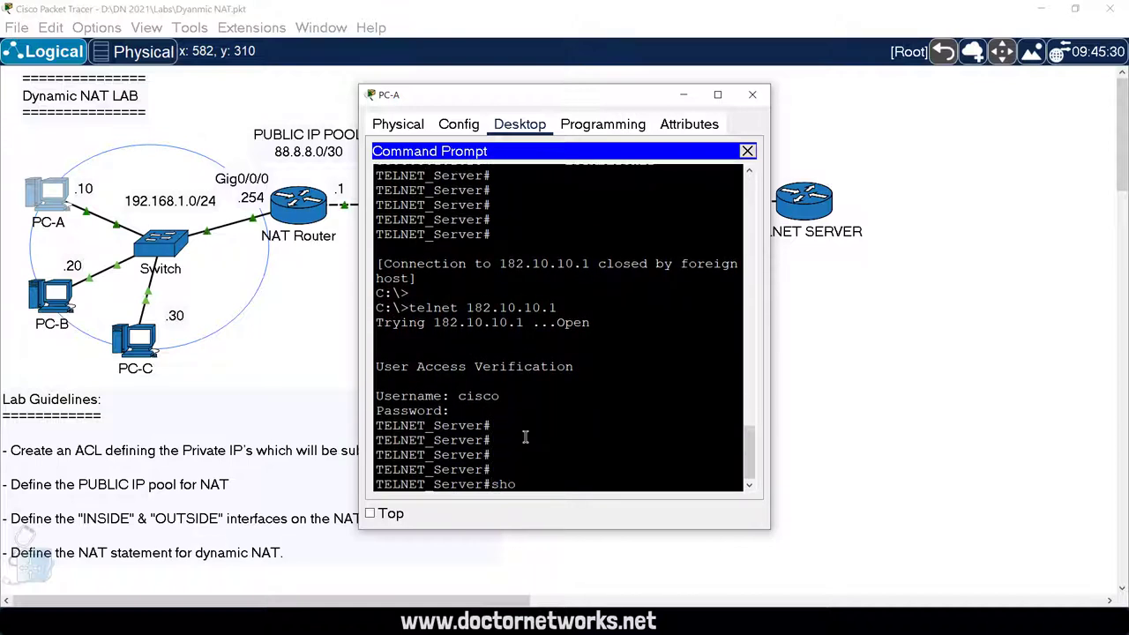
key("Tab")
type("tc")
key("Tab")
type("br")
key("Tab")
key("Return")
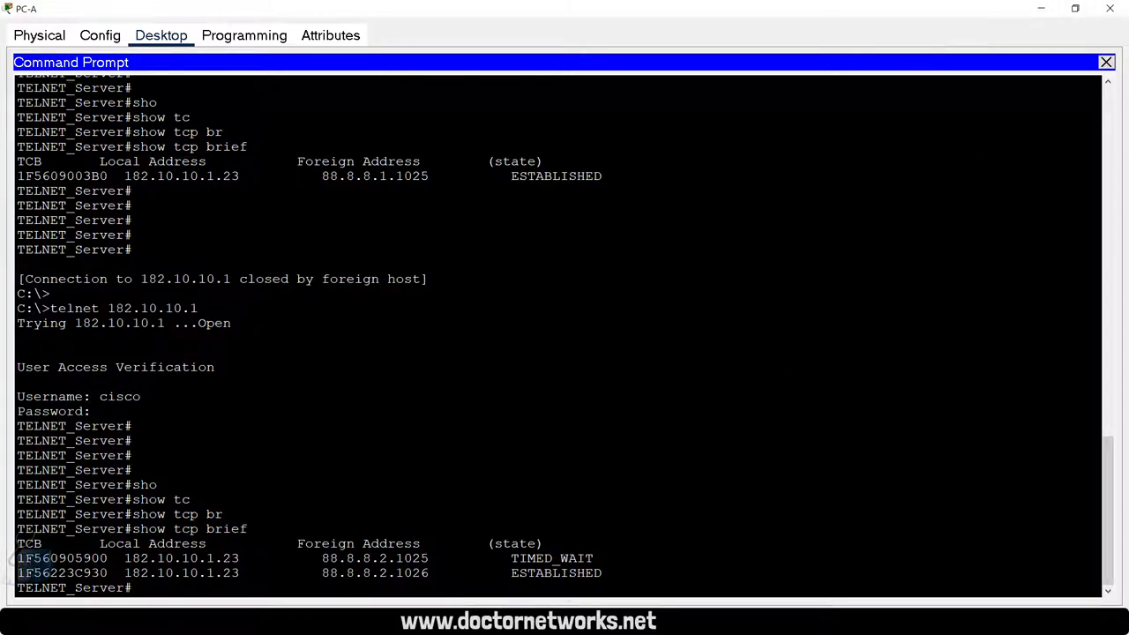
left_click(1042, 8)
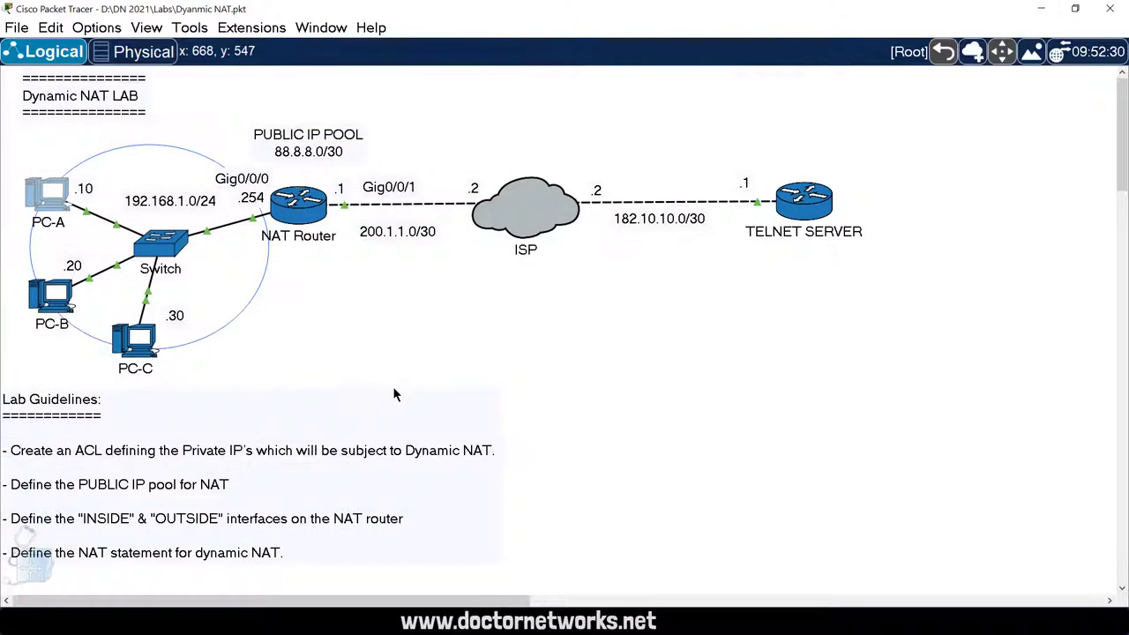
left_click(287, 210)
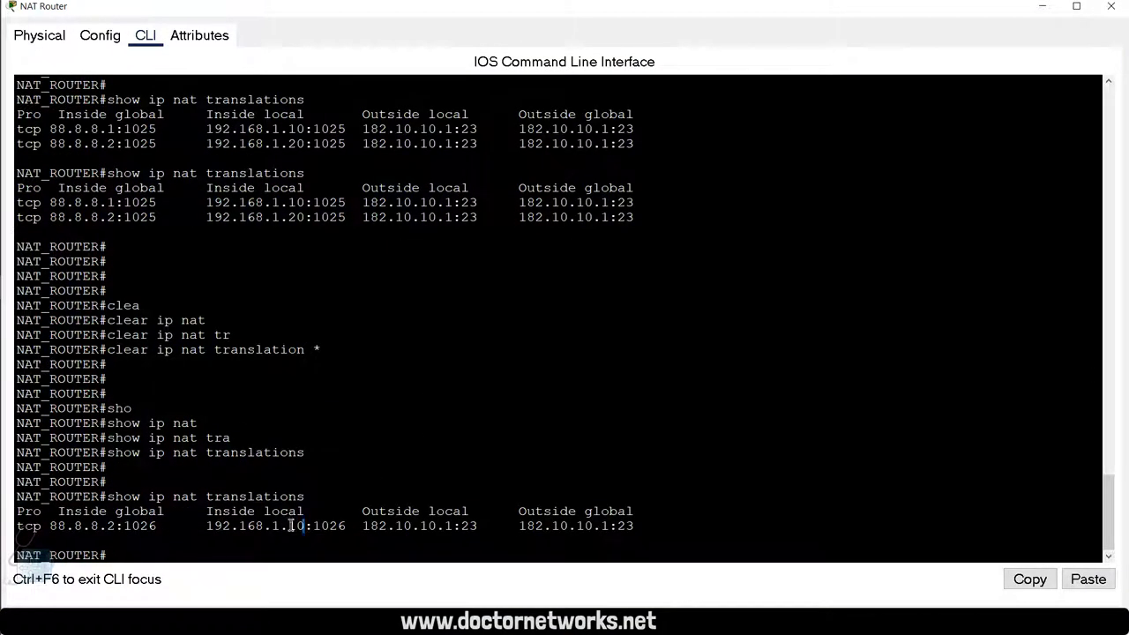
left_click_drag(298, 525, 206, 526)
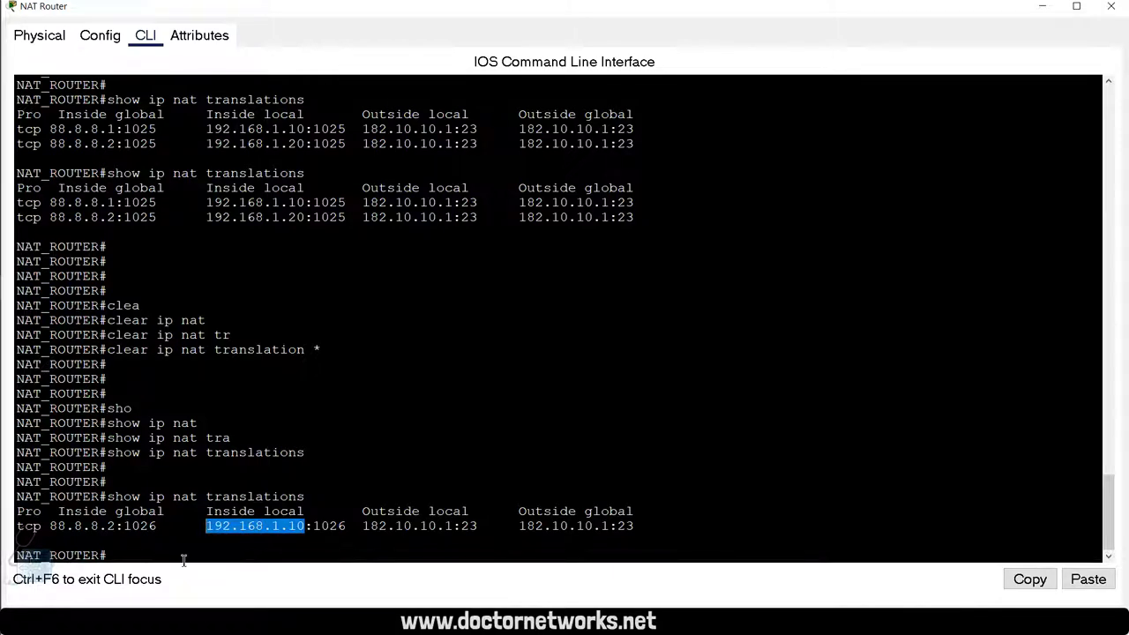
left_click_drag(116, 527, 49, 527)
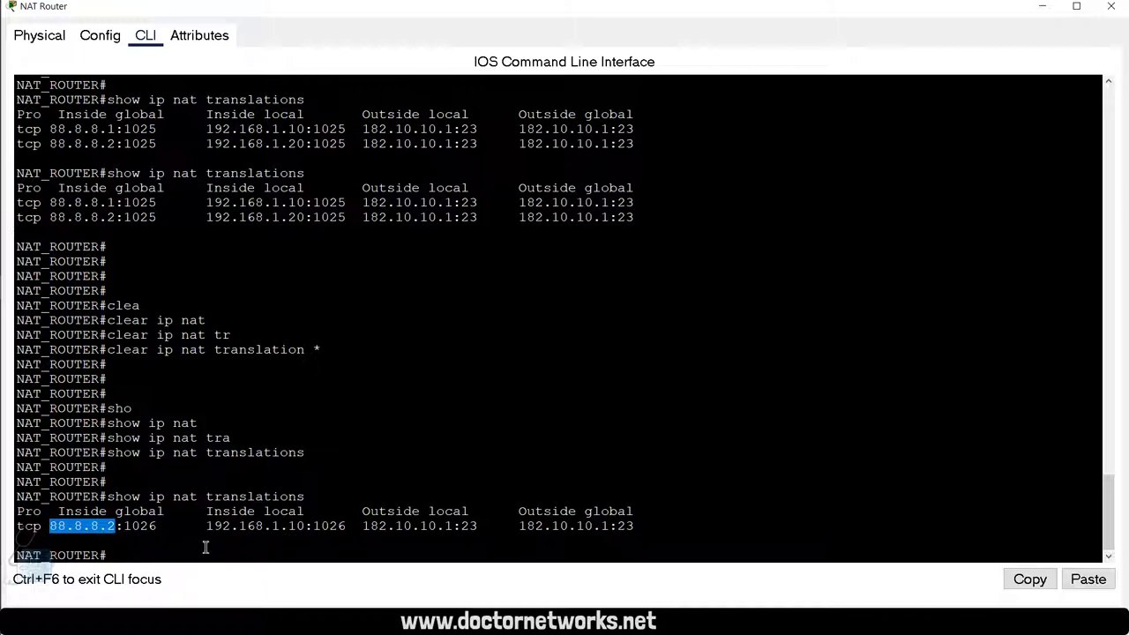
left_click(160, 537)
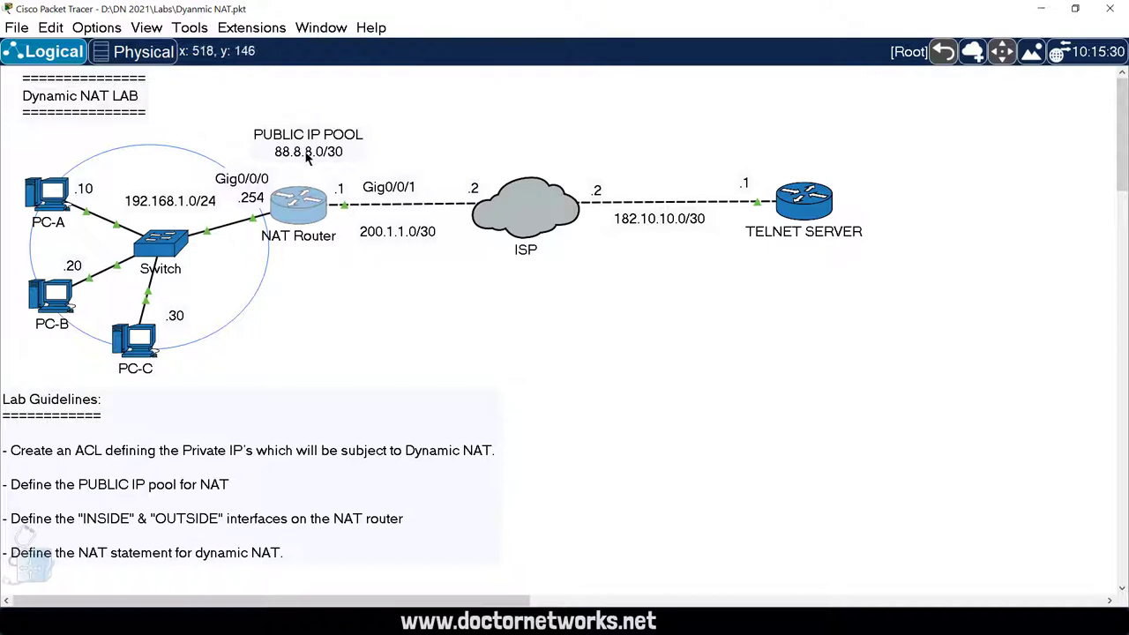
Step: Select the PUBLIC IP POOL note on the lab topology
left_click_drag(316, 156, 314, 152)
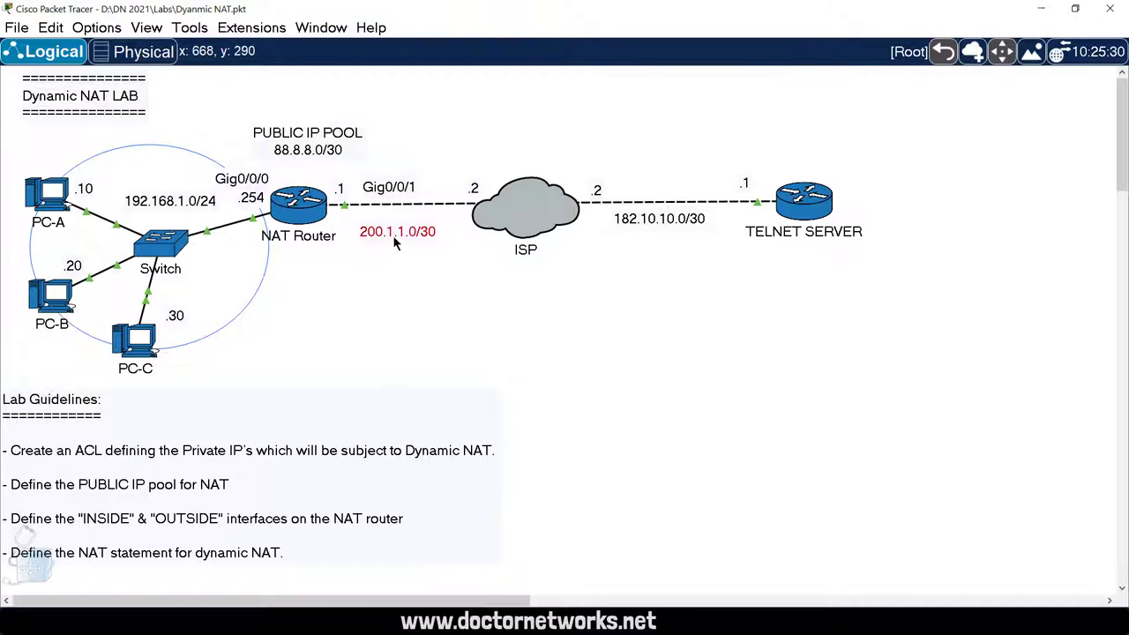
mouse_move(395, 239)
left_mouse_down()
mouse_move(364, 223)
mouse_move(412, 232)
mouse_move(401, 223)
mouse_move(399, 235)
left_mouse_up()
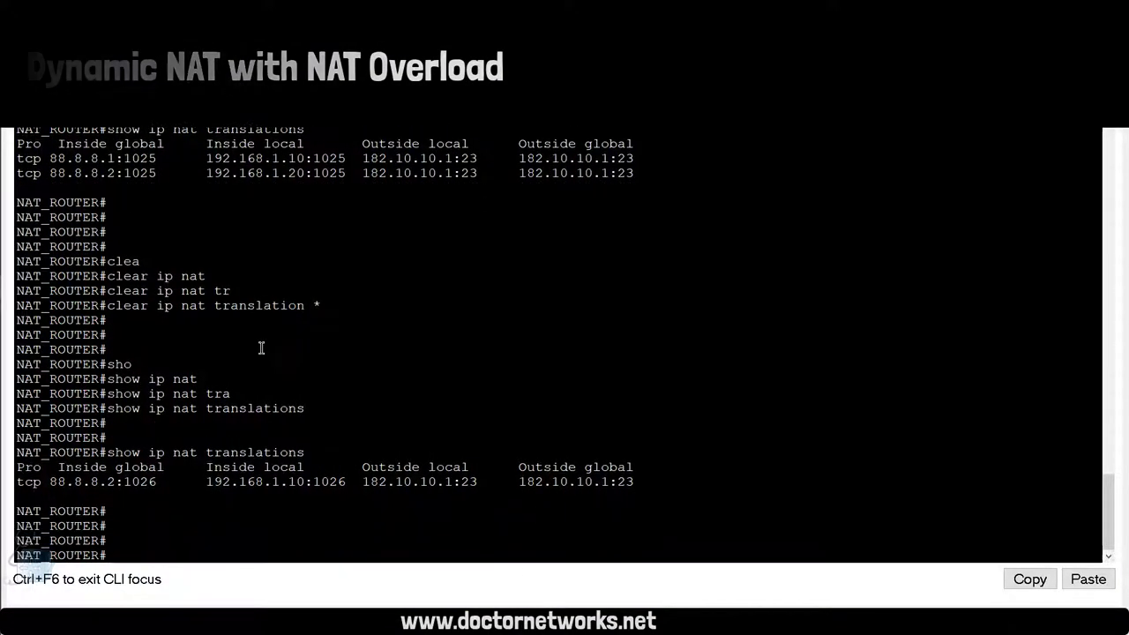
Step: Display the NAT Router's running-config and highlight the NAT pool and ip nat inside source lines
key("Return")
key("Return")
key("Return")
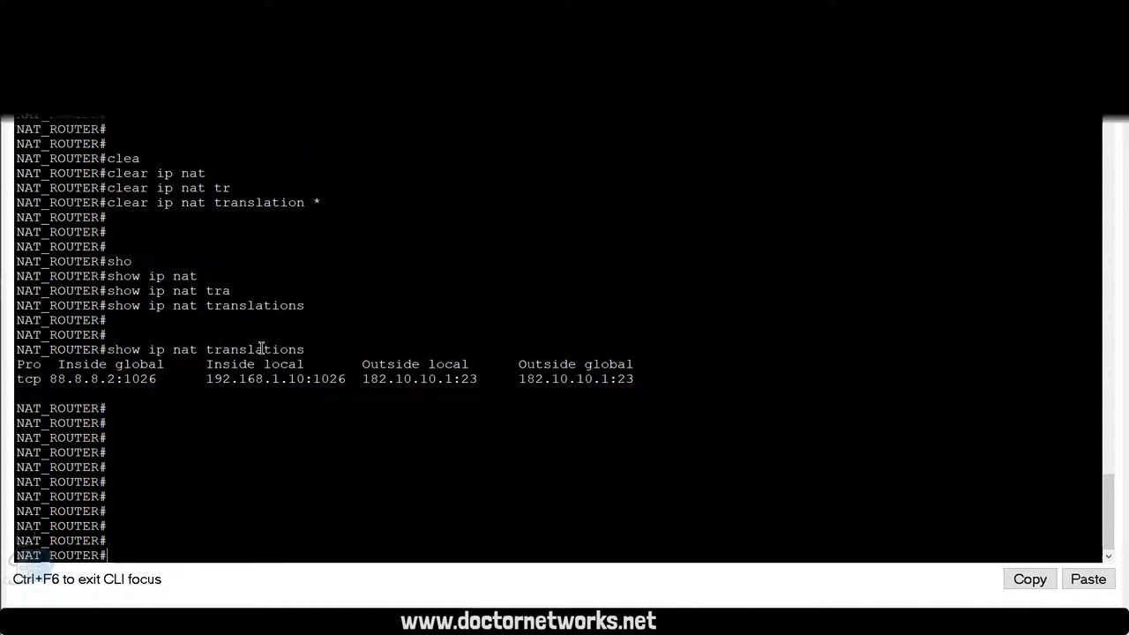
type("sho")
key("Tab")
type("run")
key("Tab")
key("Return")
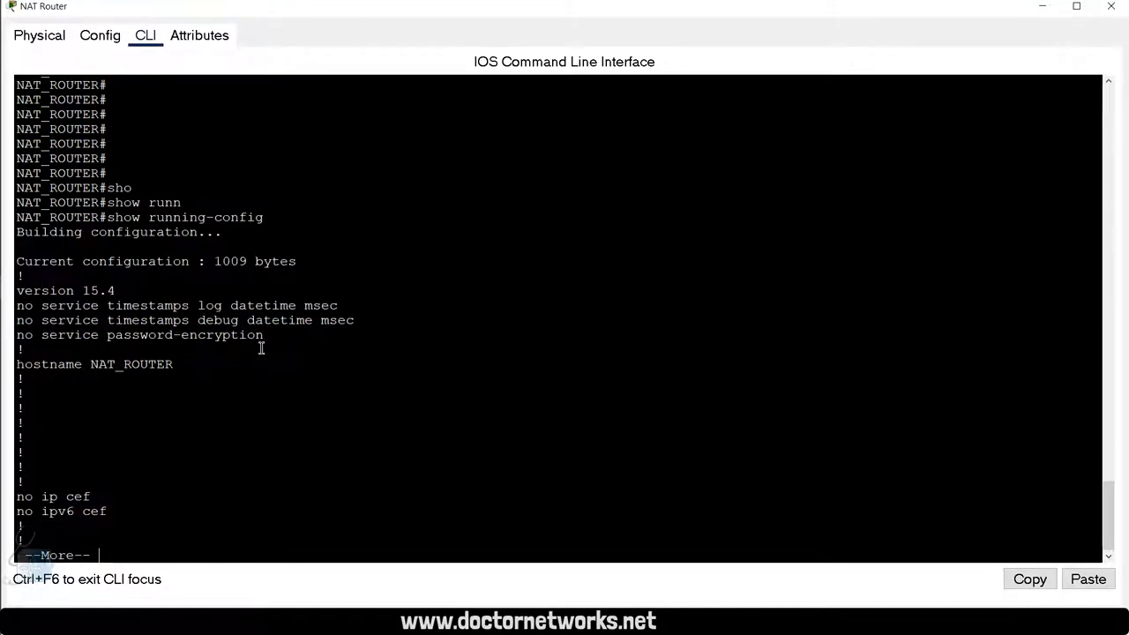
key("space")
key("space")
key("Return")
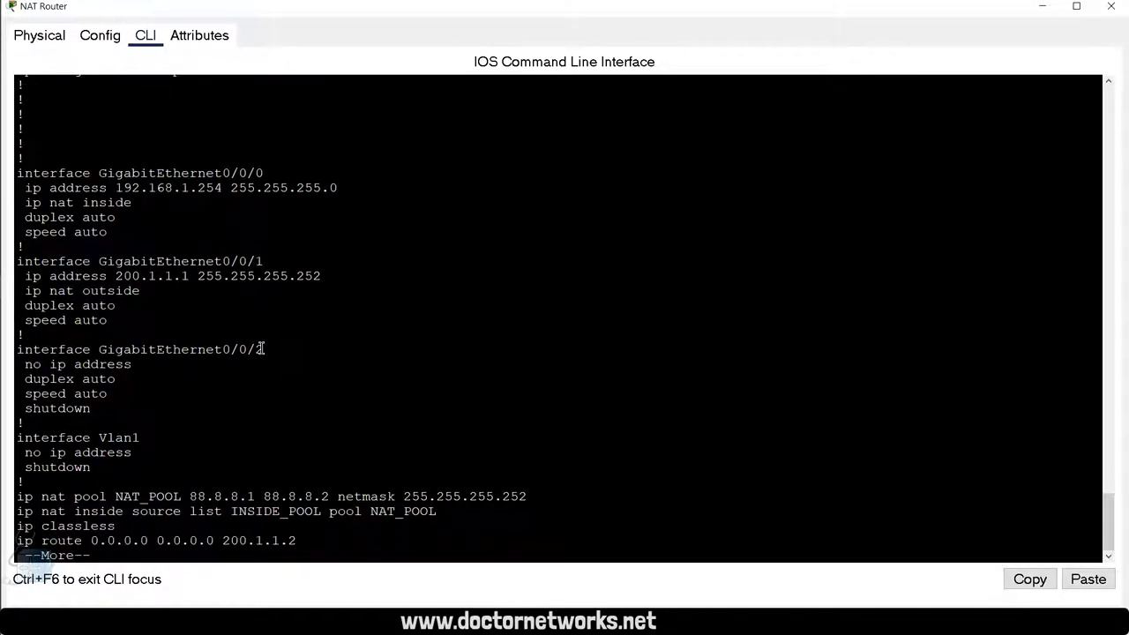
left_click_drag(431, 522, 16, 497)
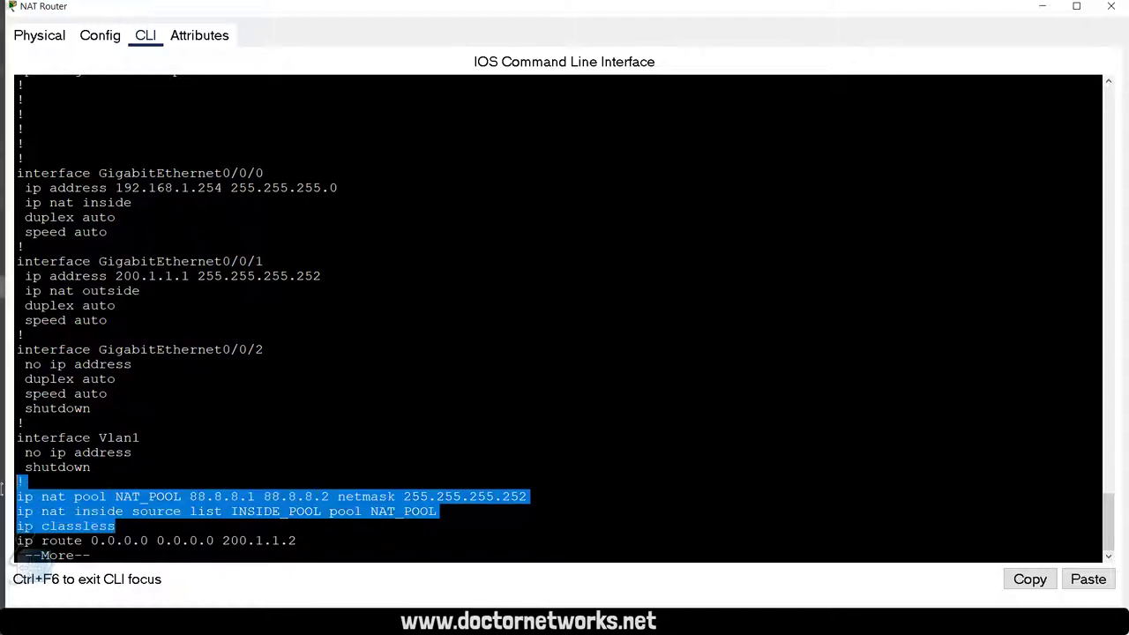
left_click(453, 524)
left_click_drag(421, 513, 42, 496)
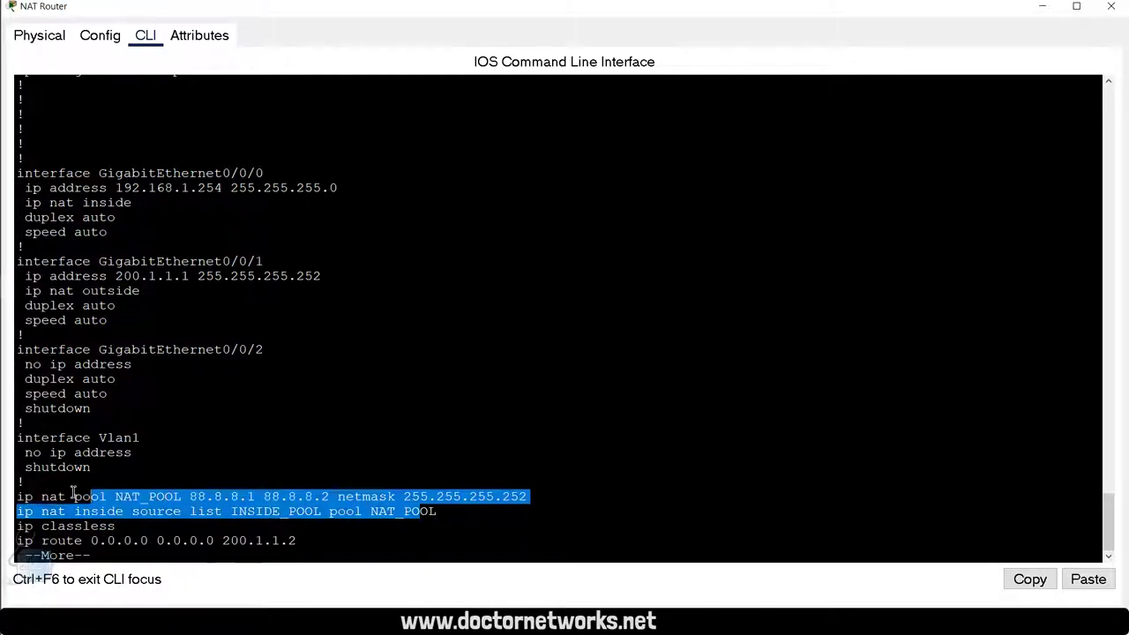
left_click(474, 516)
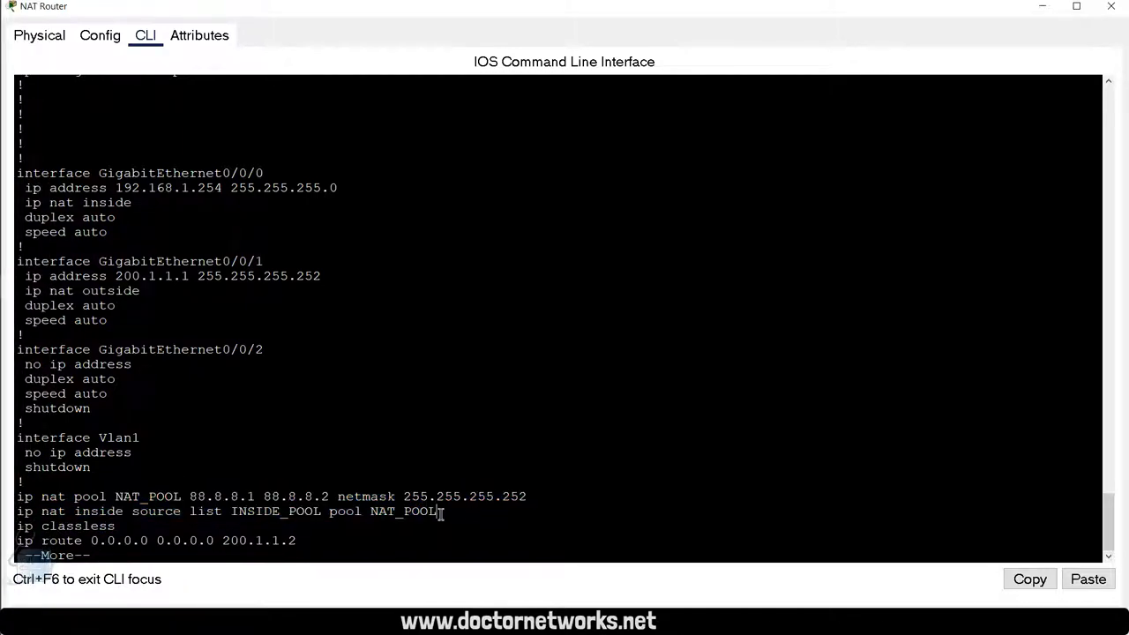
key("Return")
key("Return")
key("Return")
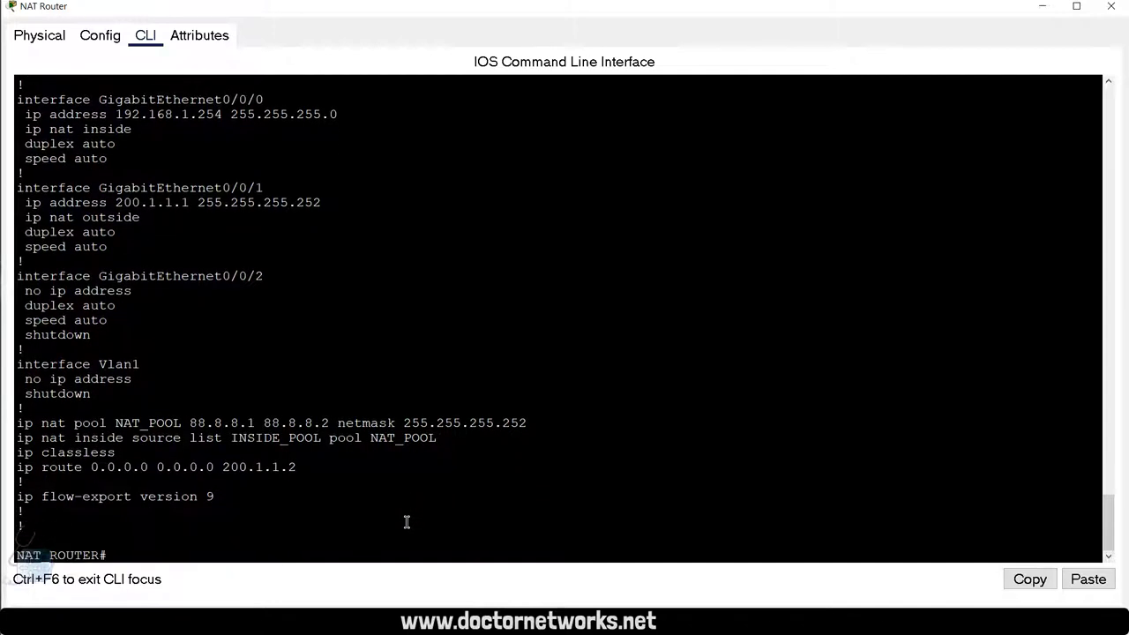
Step: In conf t, re-enter the copied ip nat inside source line with overload appended
type("conf t")
key("Return")
key("Return")
key("Return")
key("Return")
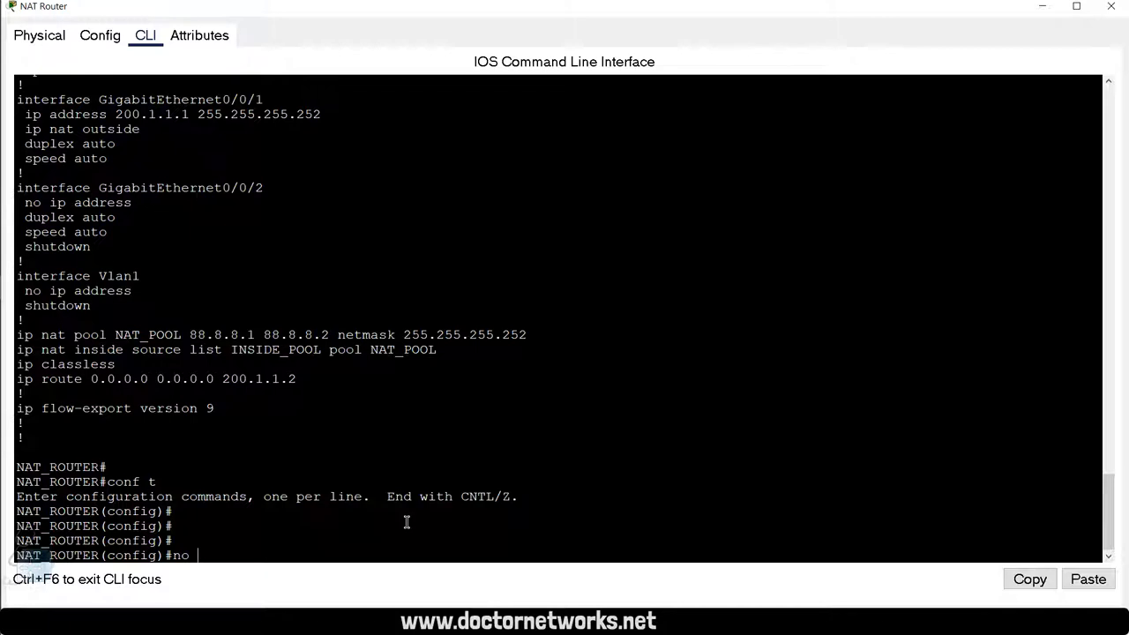
key("BackSpace")
key("BackSpace")
key("BackSpace")
left_click_drag(440, 349, 17, 349)
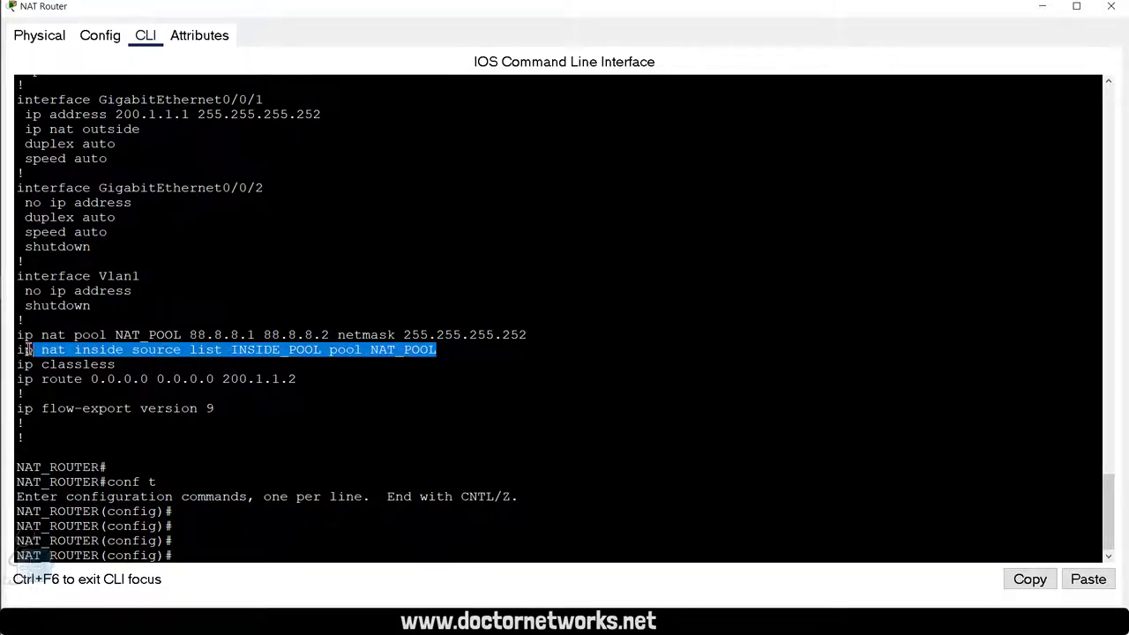
right_click(159, 357)
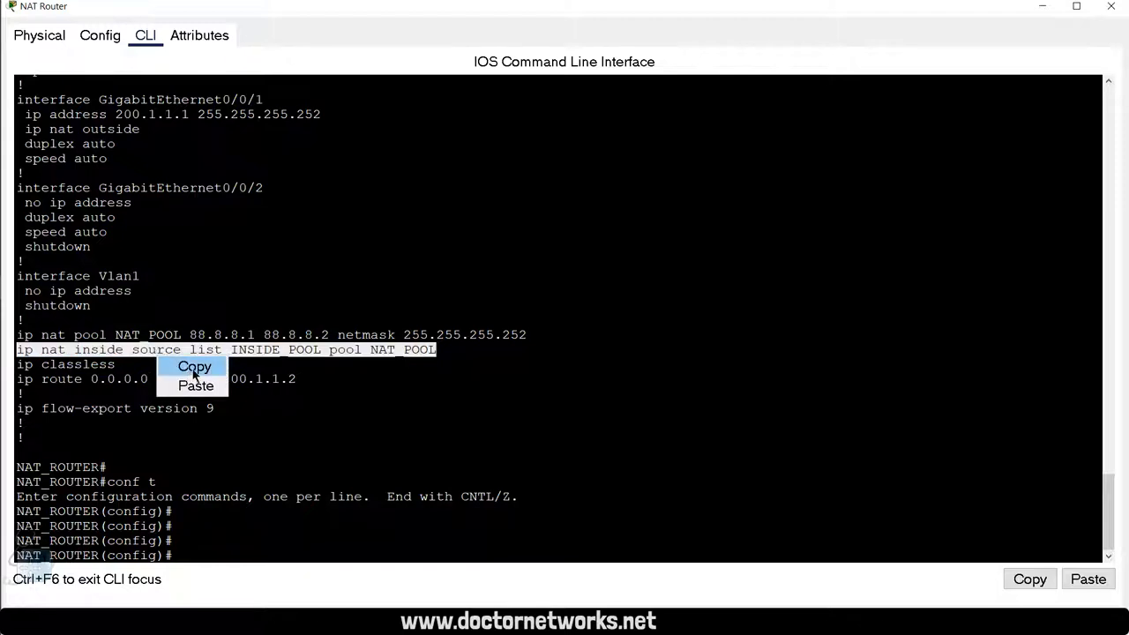
left_click(195, 366)
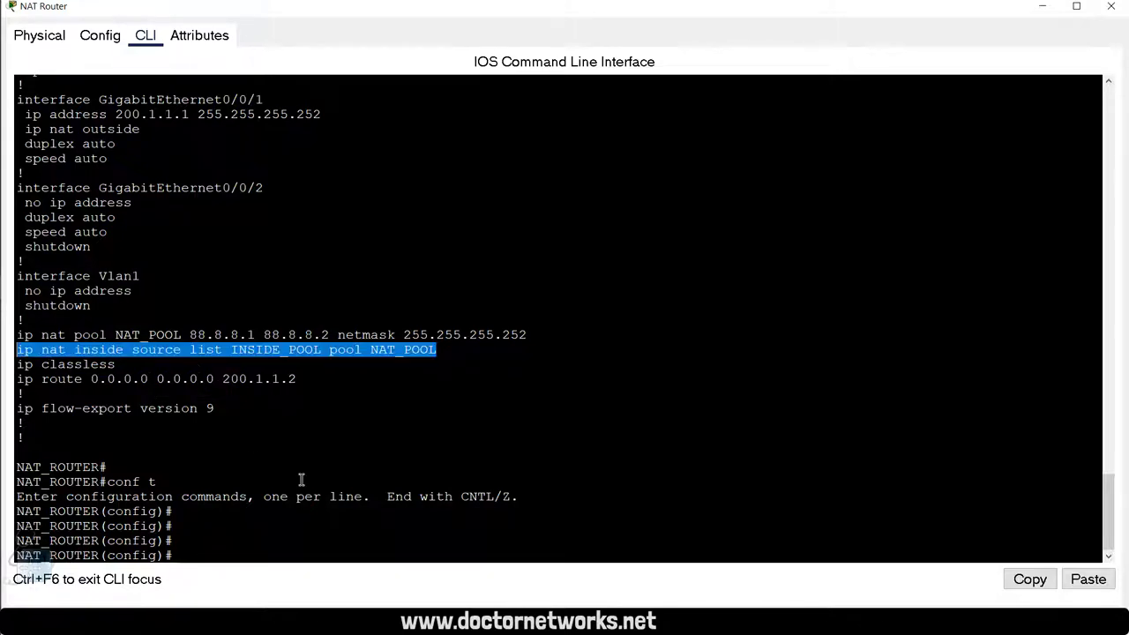
left_click(244, 487)
right_click(245, 489)
left_click(274, 518)
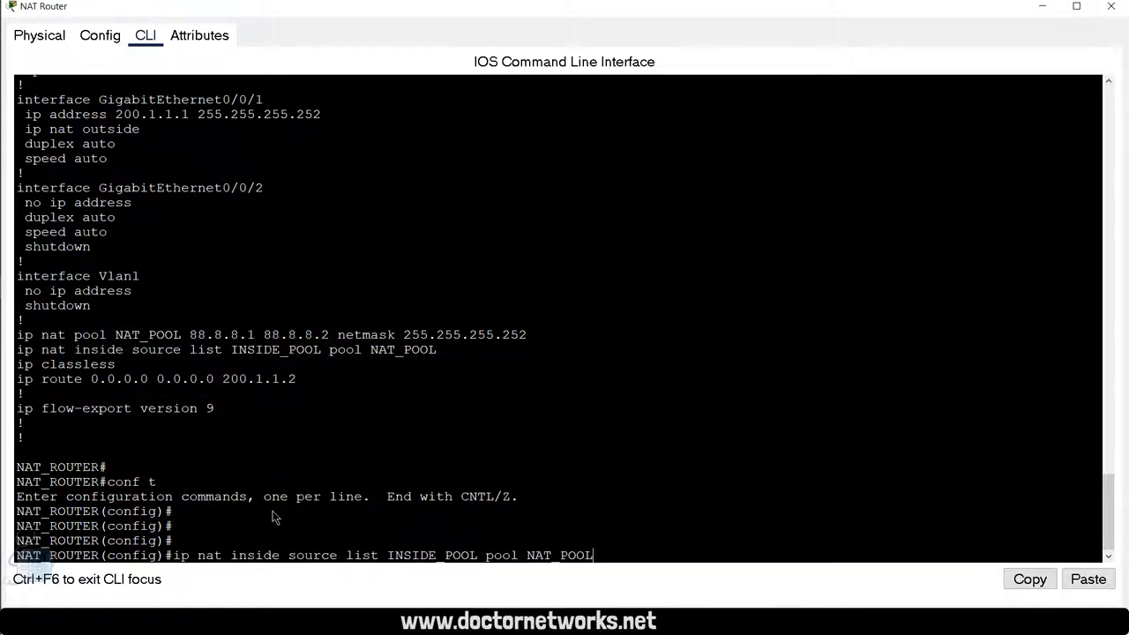
type("?")
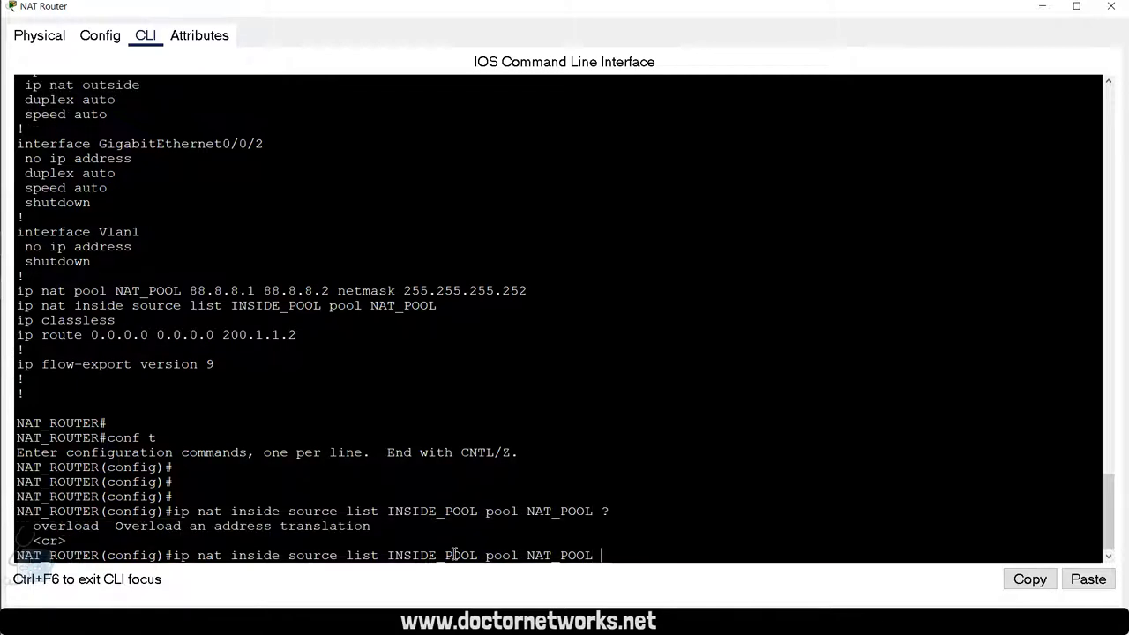
type("over")
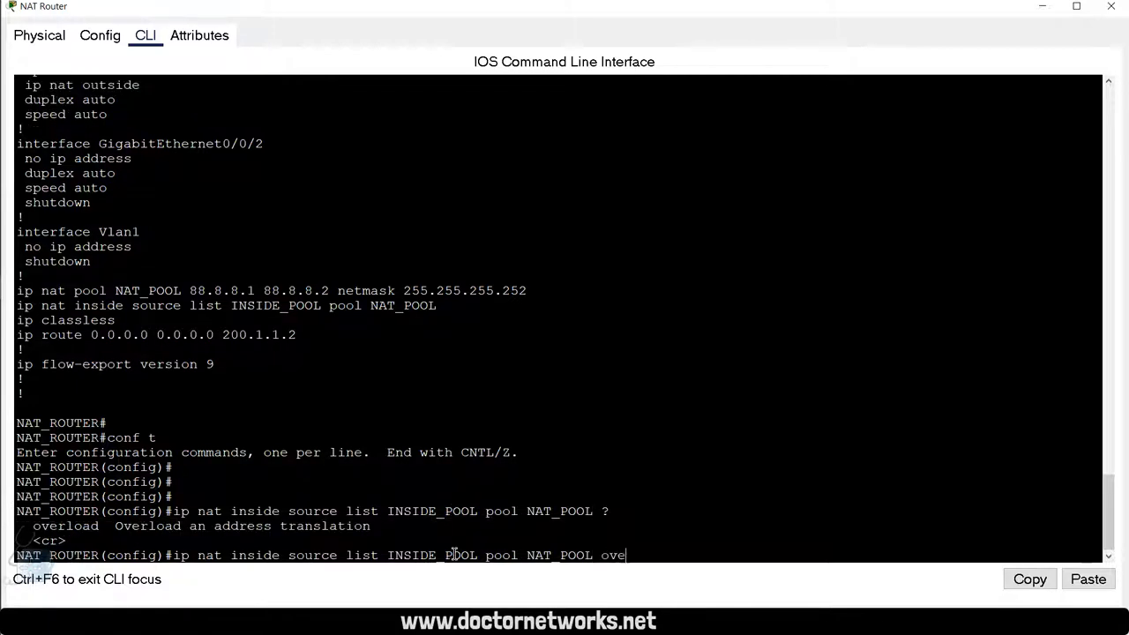
key("Tab")
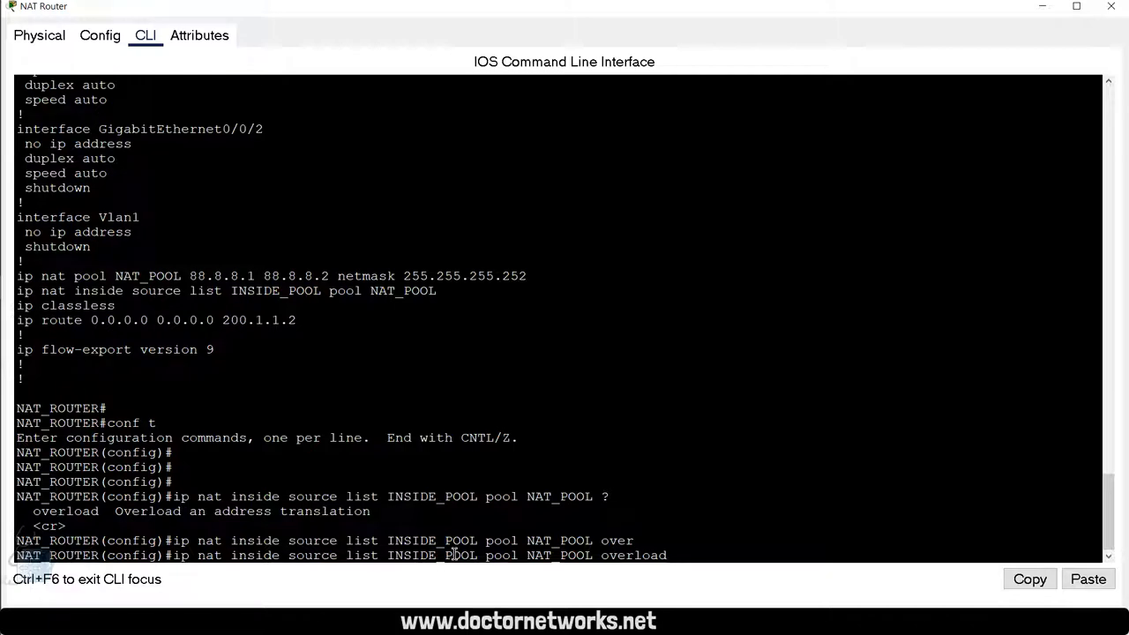
key("Return")
Step: Exit configuration mode and run clear ip nat translation * to wipe existing translations
key("Return")
key("Return")
type("exi")
key("Return")
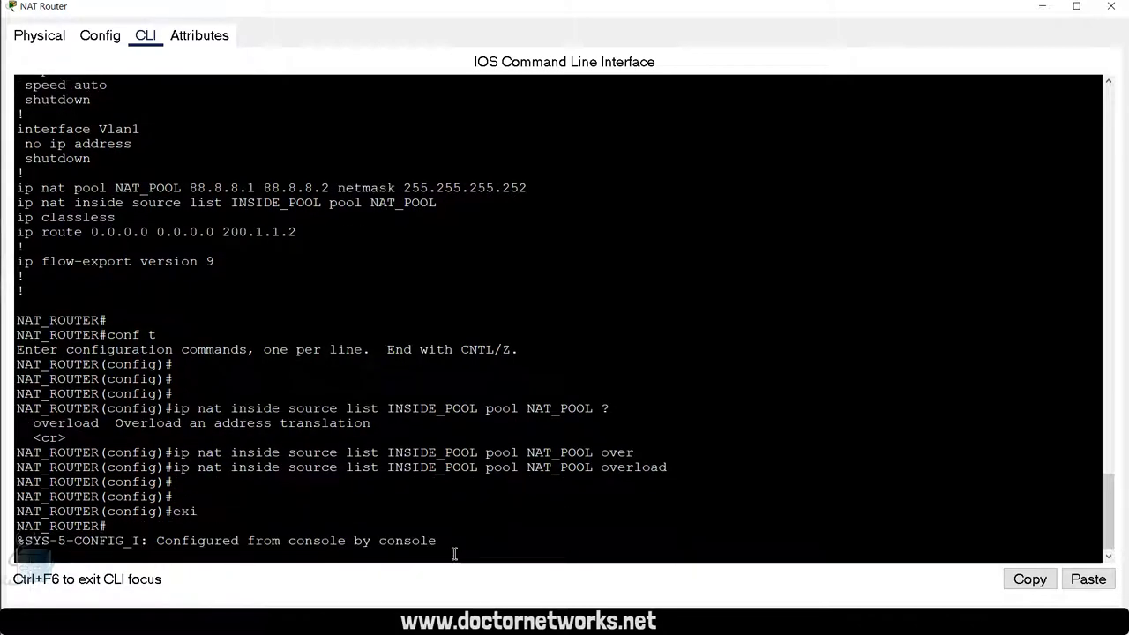
key("Return")
key("Return")
key("Return")
type("cle")
key("Tab")
type("ip na")
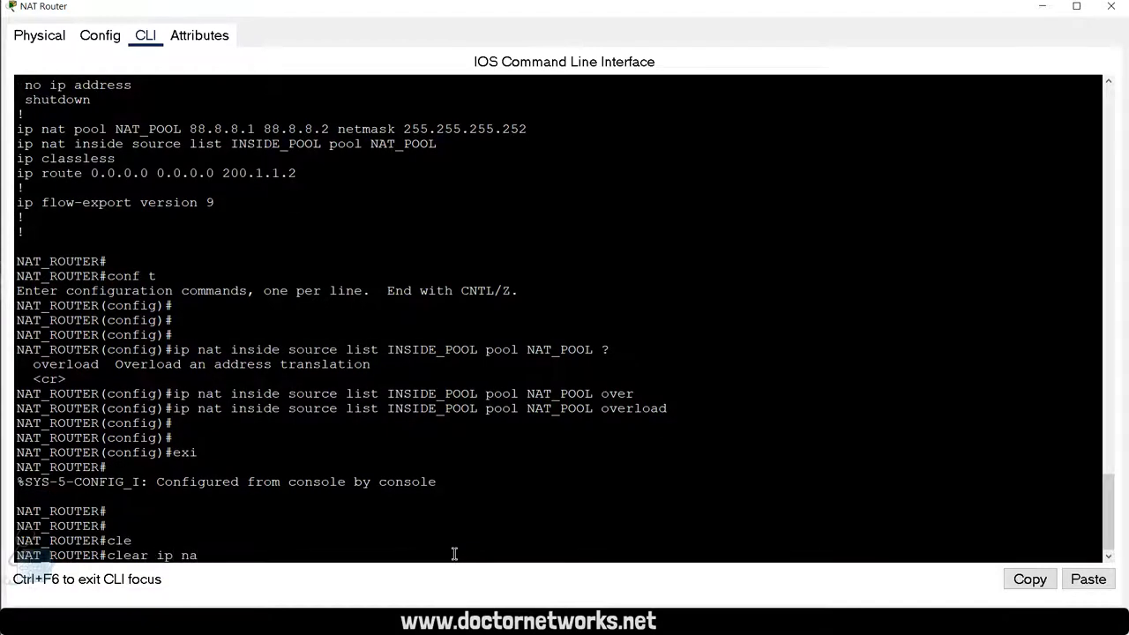
key("Tab")
type("tra")
key("Tab")
type("*")
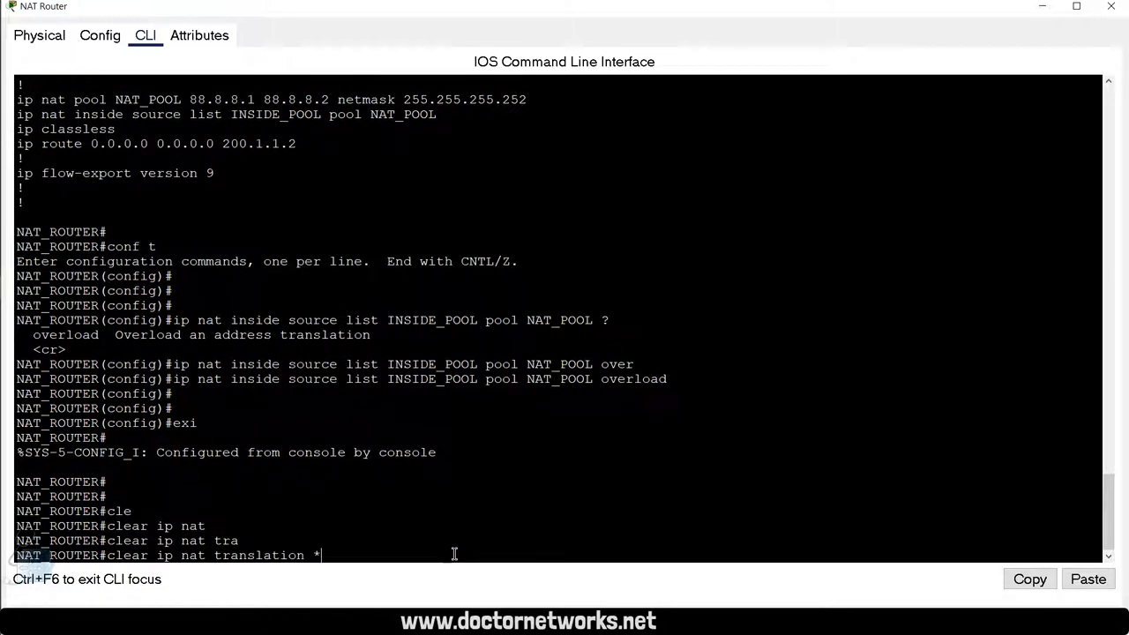
key("Return")
key("Return")
key("Return")
key("Return")
Step: Run show ip nat translations to check the translation table after clearing
type("sho")
key("Tab")
type("i")
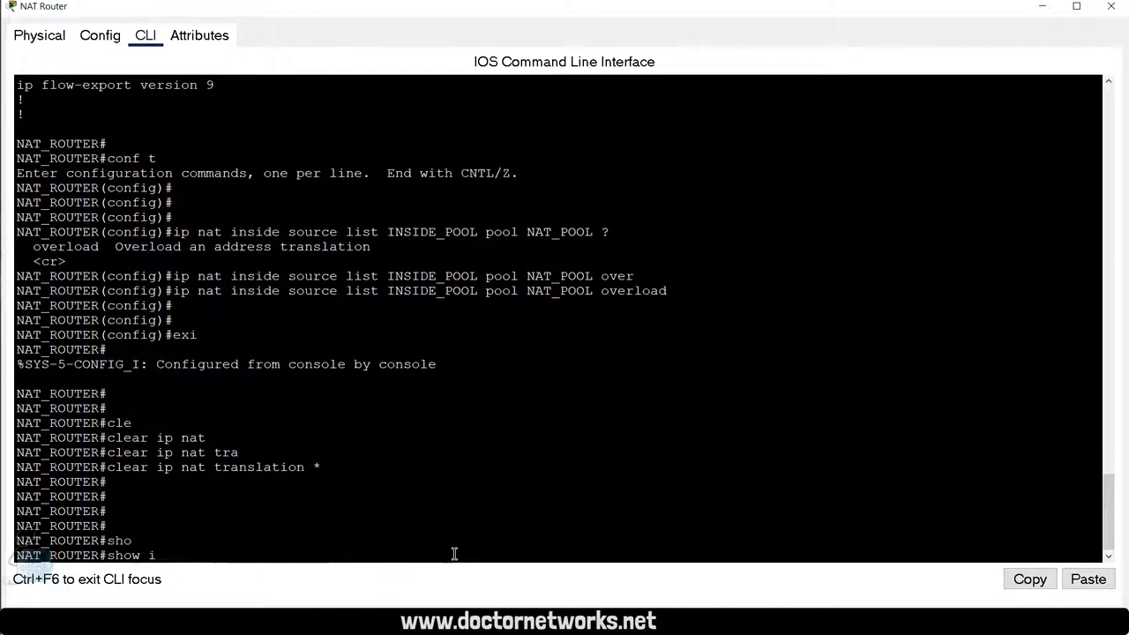
type("p nat")
key("Tab")
type("tra")
key("Tab")
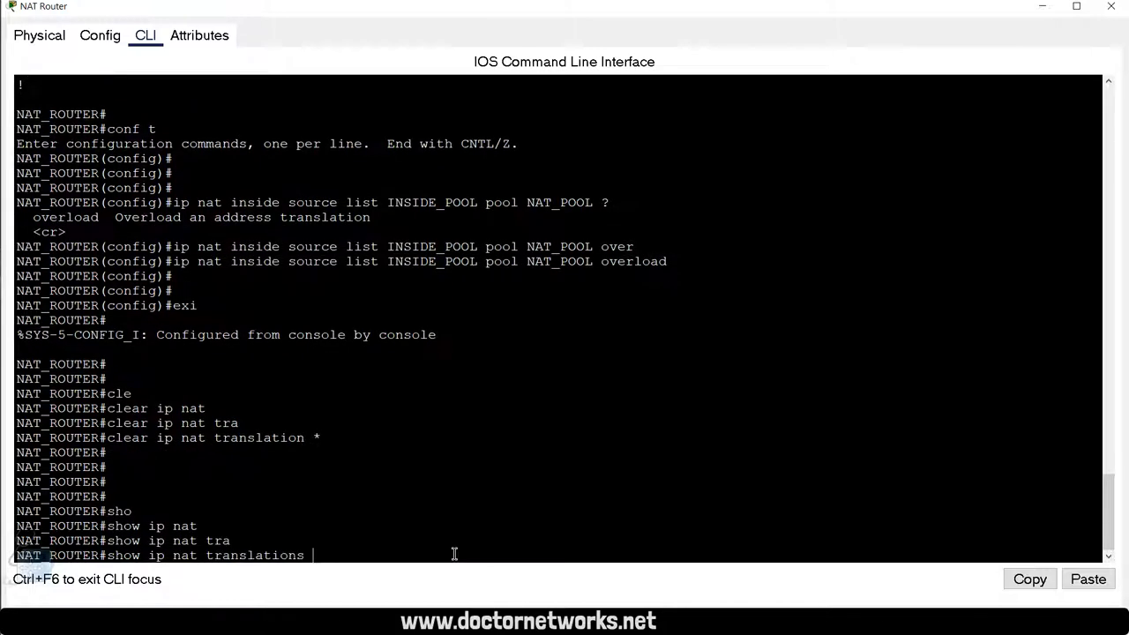
key("Return")
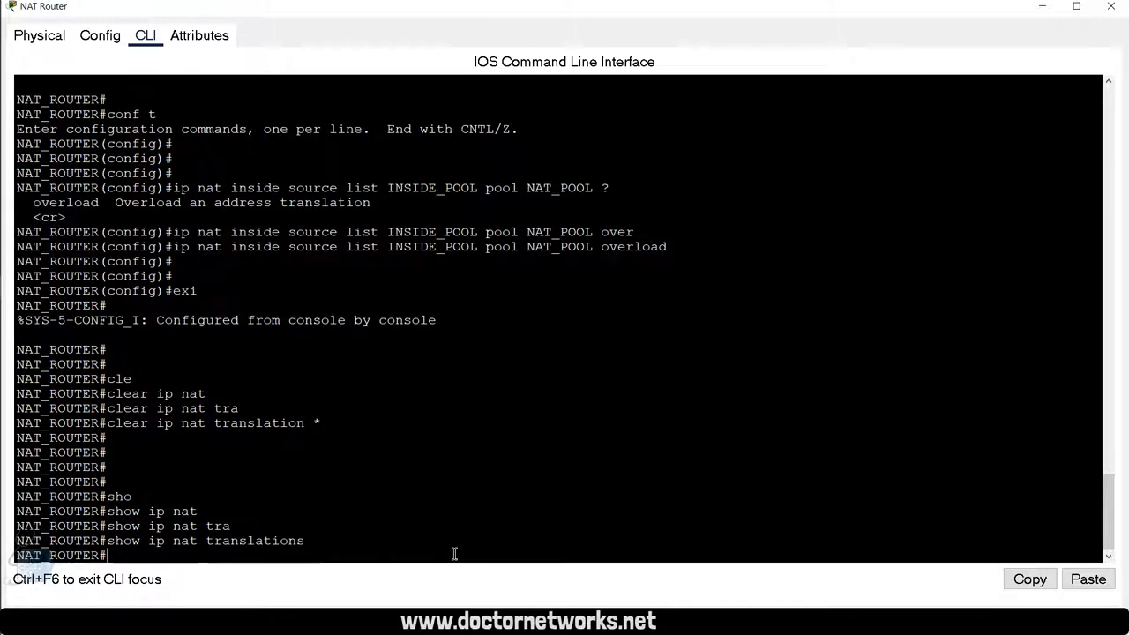
key("Return")
Step: Review the show tcp brief output in PC-A's telnet session to the server
key("alt+F4")
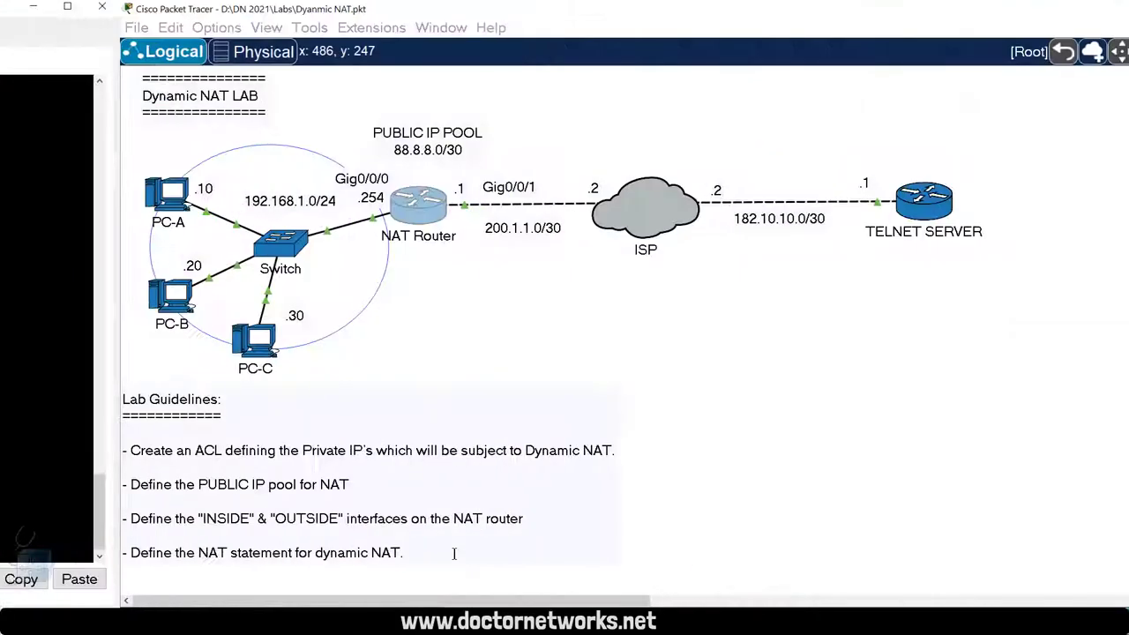
left_click(46, 196)
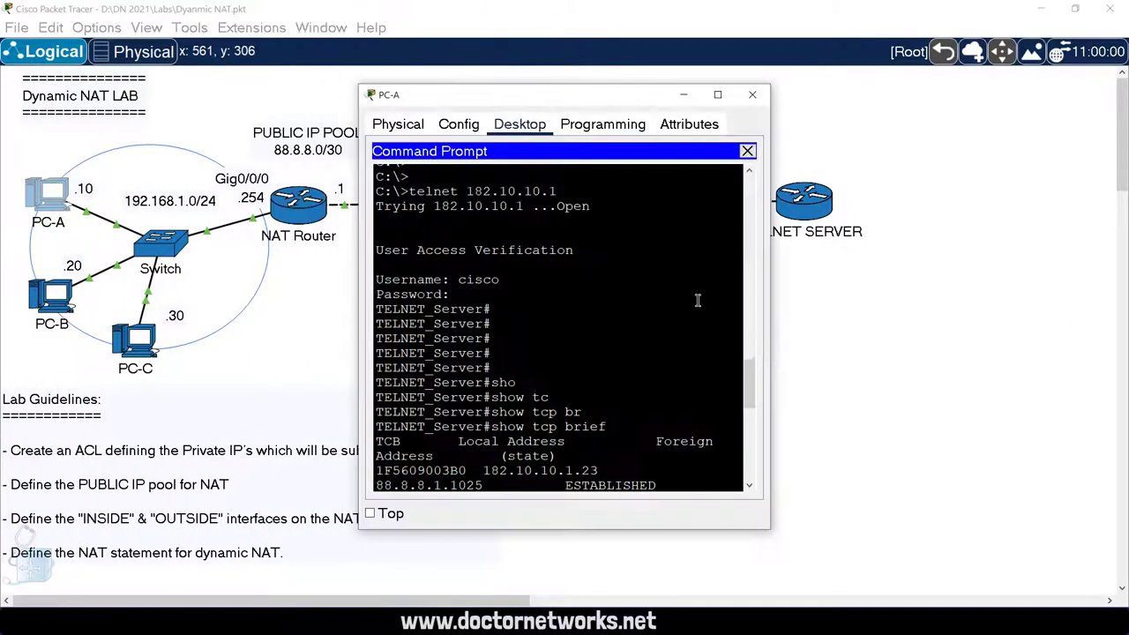
left_click(574, 287)
key("Return")
key("Return")
key("Return")
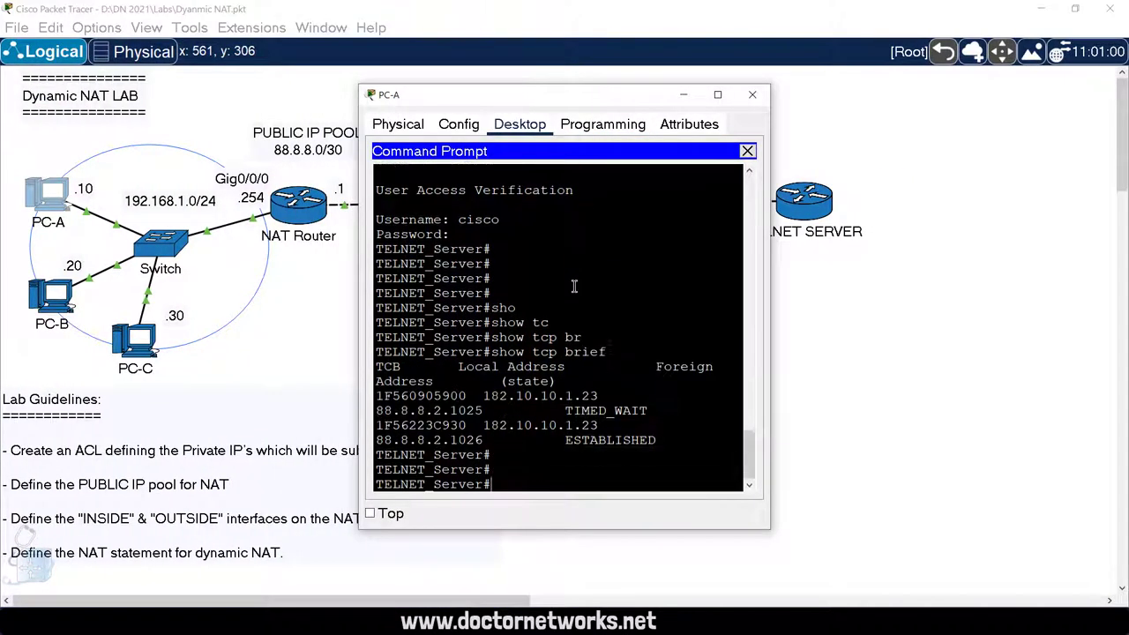
key("Up")
key("Down")
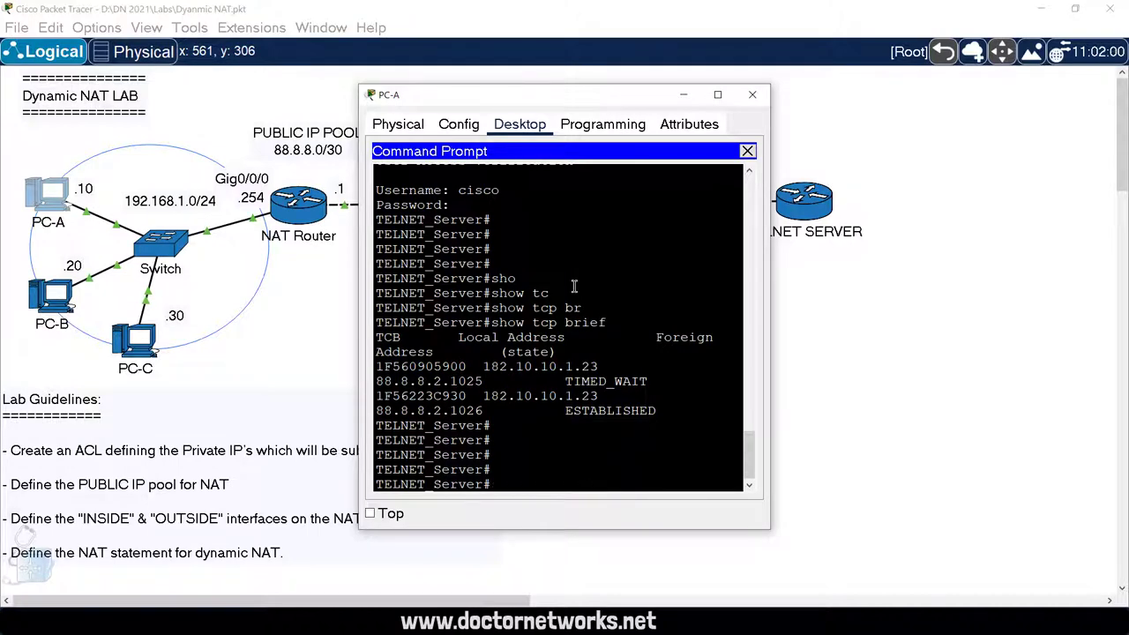
left_click(521, 236)
Step: On the NAT Router, show translations and highlight 192.168.1.10:1026 mapped to 88.8.8.2:1026
left_click(299, 203)
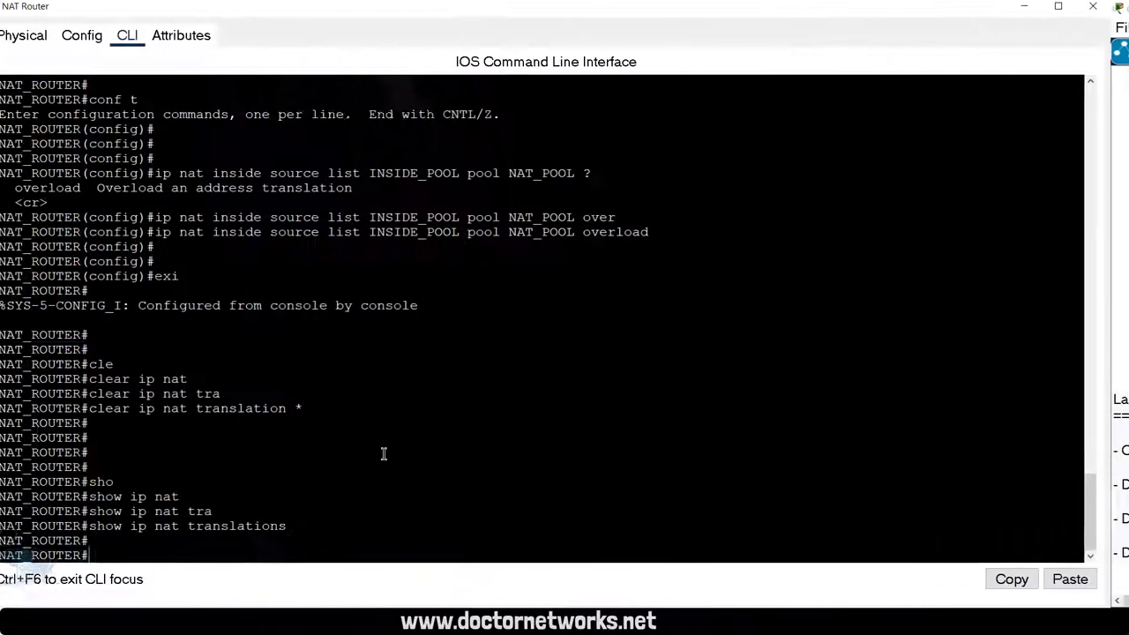
key("Up")
key("Return")
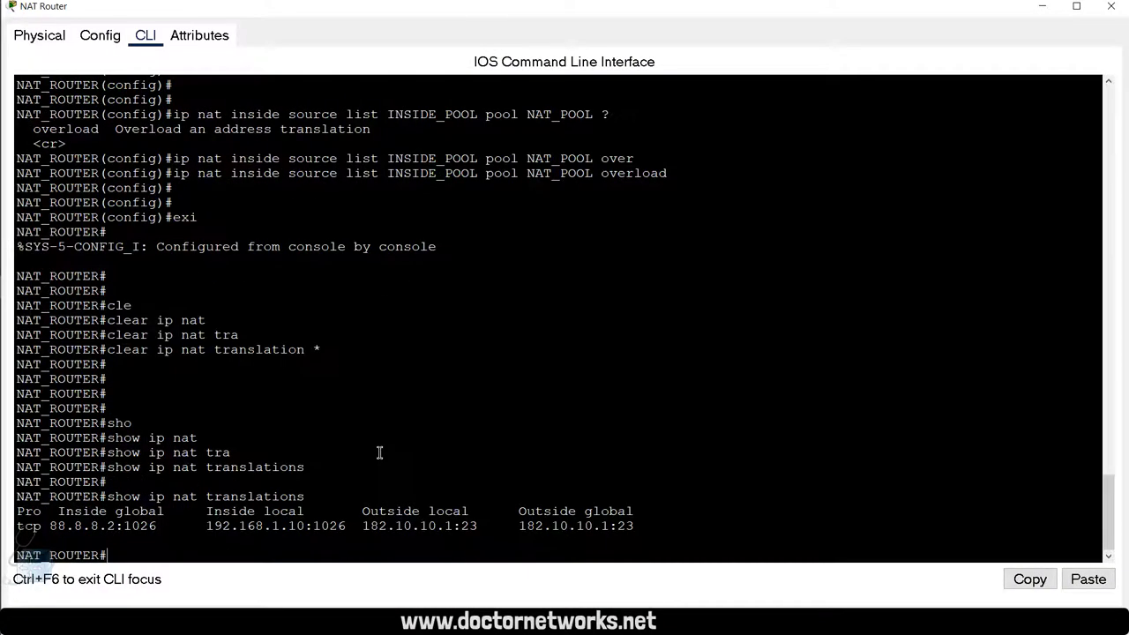
left_click_drag(339, 530, 214, 527)
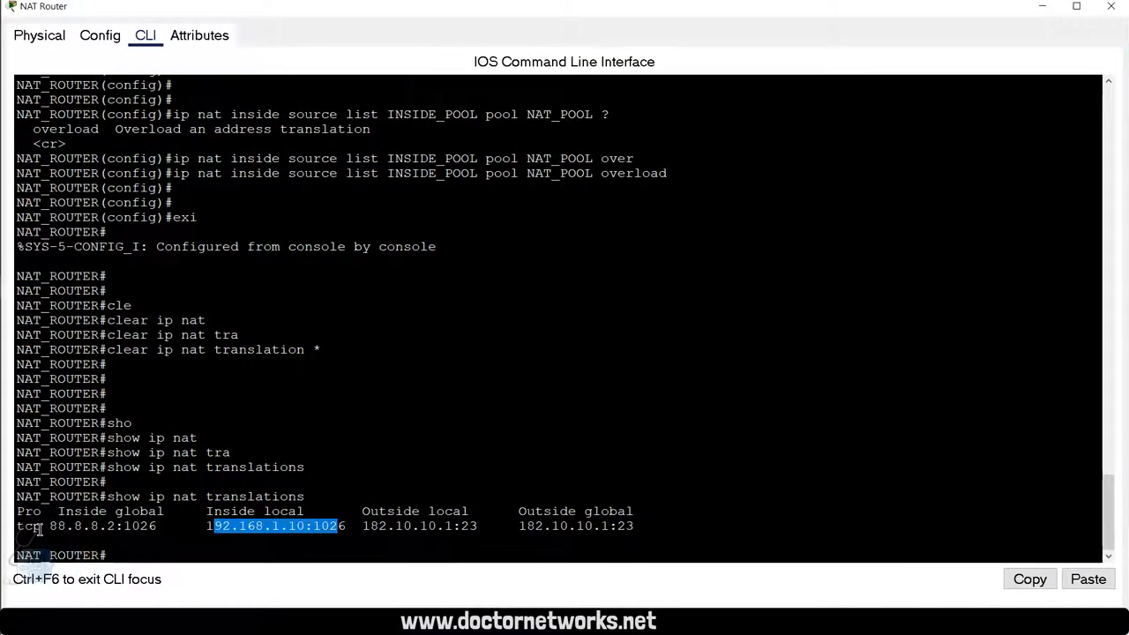
left_click_drag(39, 527, 99, 528)
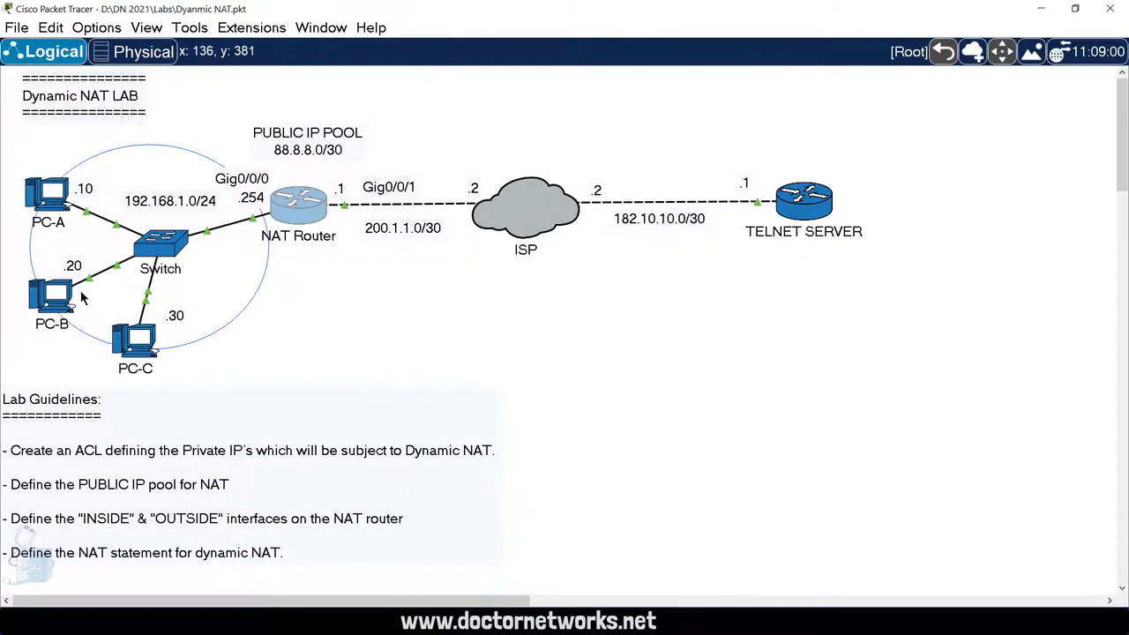
Step: In PC-B's Command Prompt, type exit to close the old telnet session
left_click(67, 304)
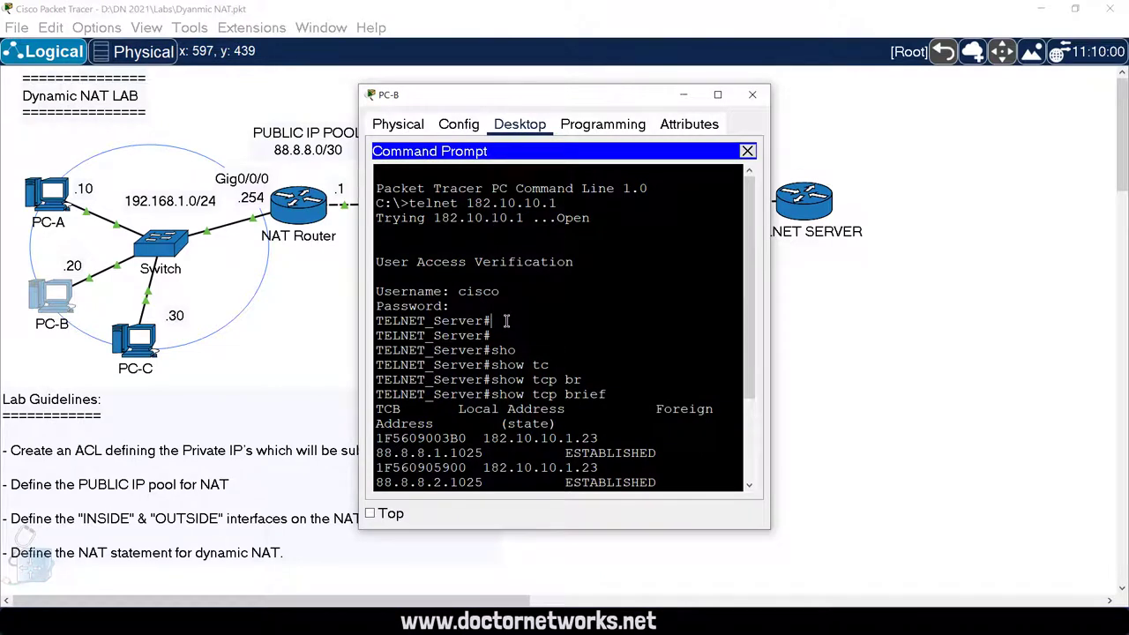
key("Return")
key("Return")
type("exit")
key("Return")
key("Return")
key("Return")
key("Return")
key("Return")
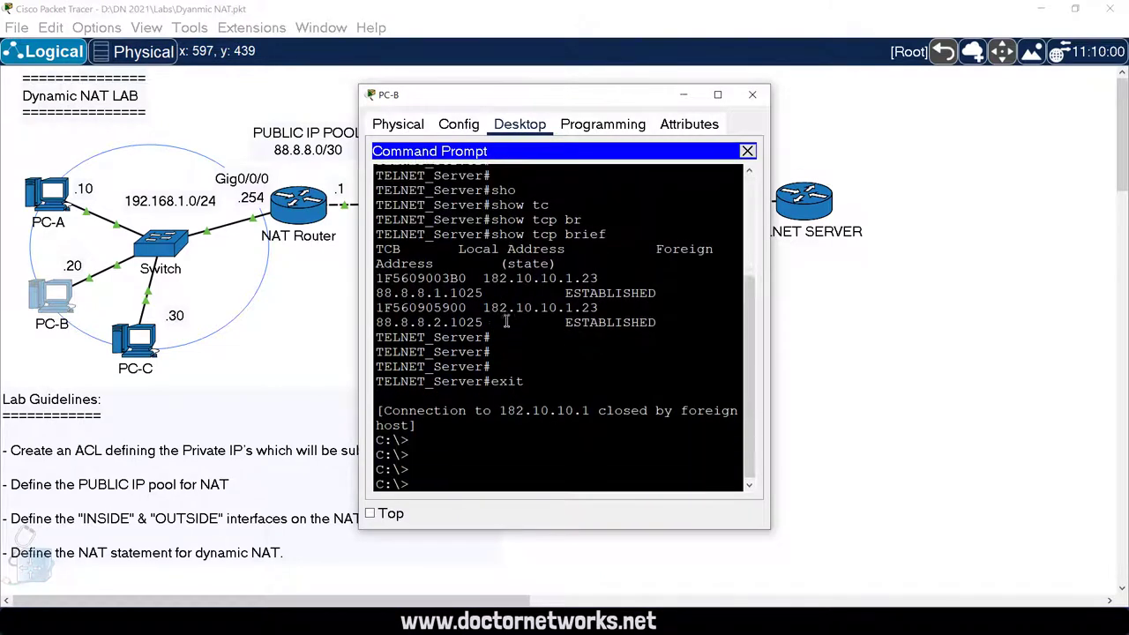
Step: Telnet from PC-B to 182.10.10.1 and log in to the server
type("teln")
type("et")
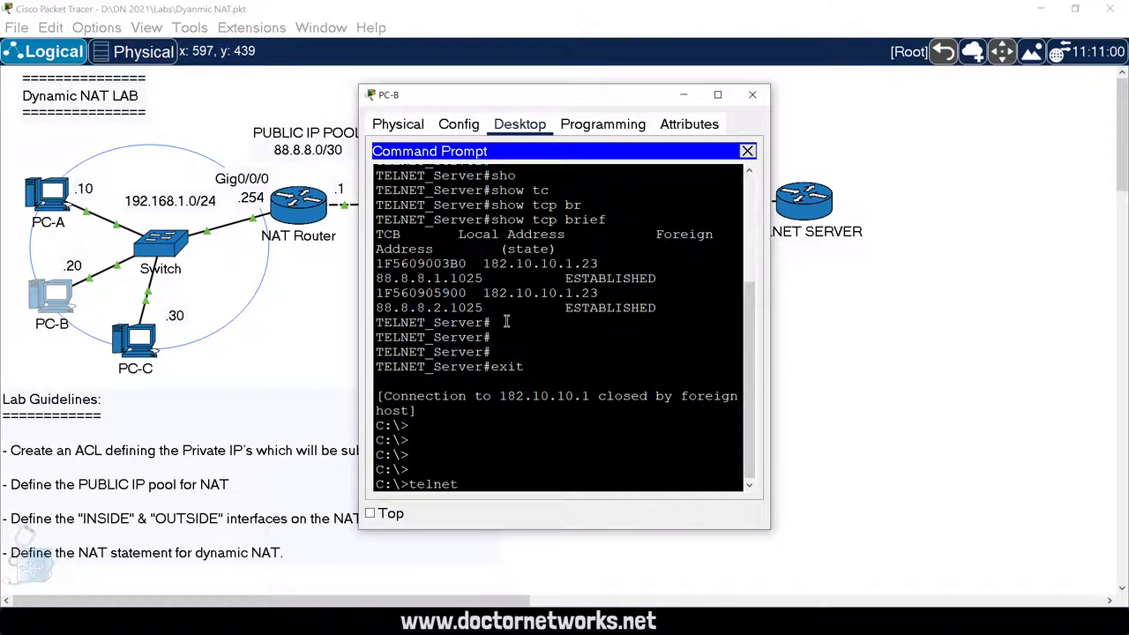
type(" 182.10.")
type("10.")
key("Return")
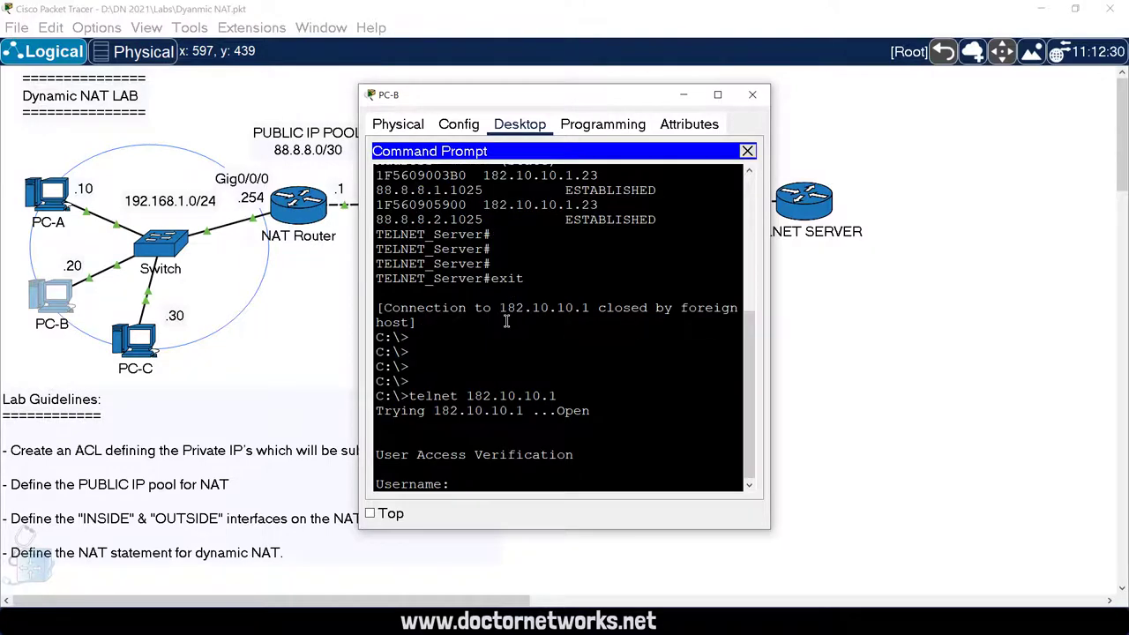
type("cisco")
key("Return")
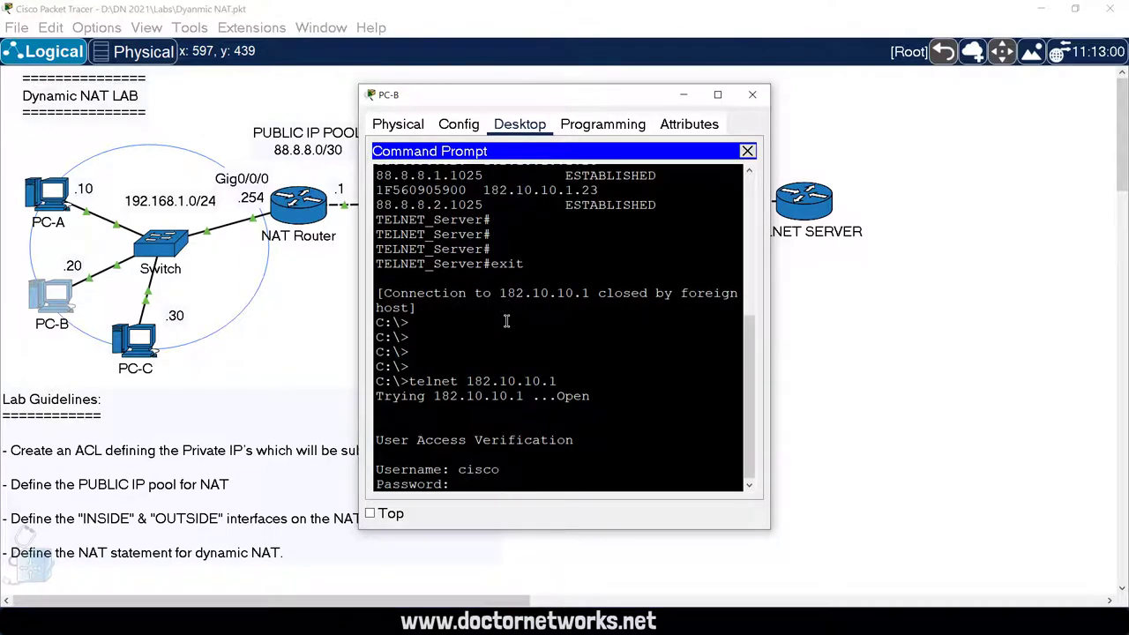
type("cisco")
key("Return")
key("Return")
key("Return")
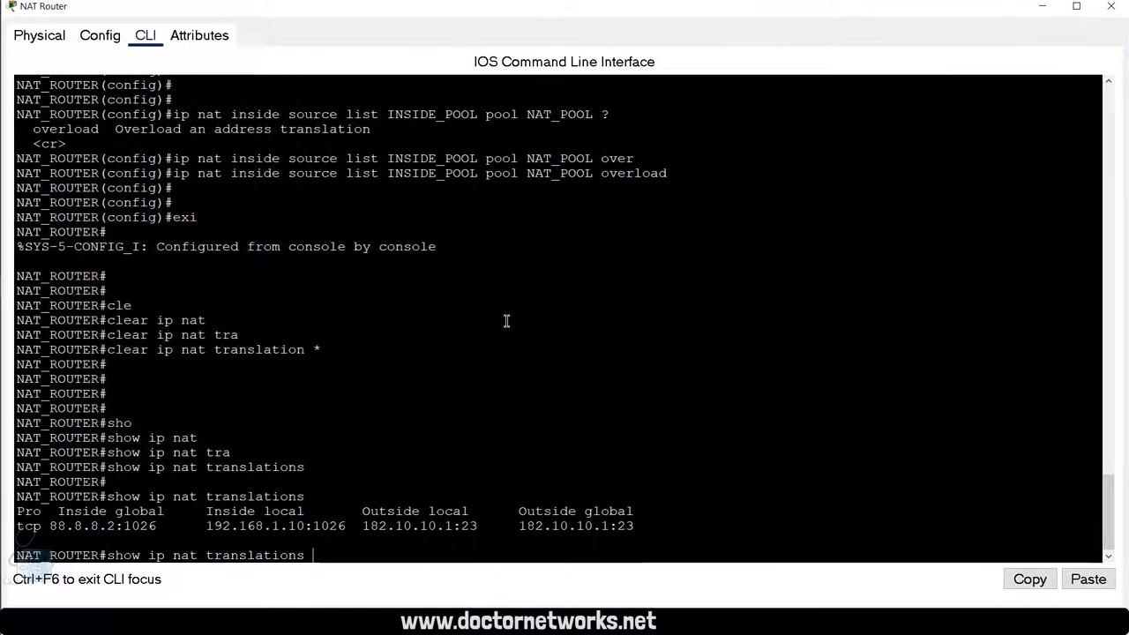
Step: List NAT translations, highlighting PC-B's 192.168.1.20 sharing public address 88.8.8.2 on port 1024
key("Return")
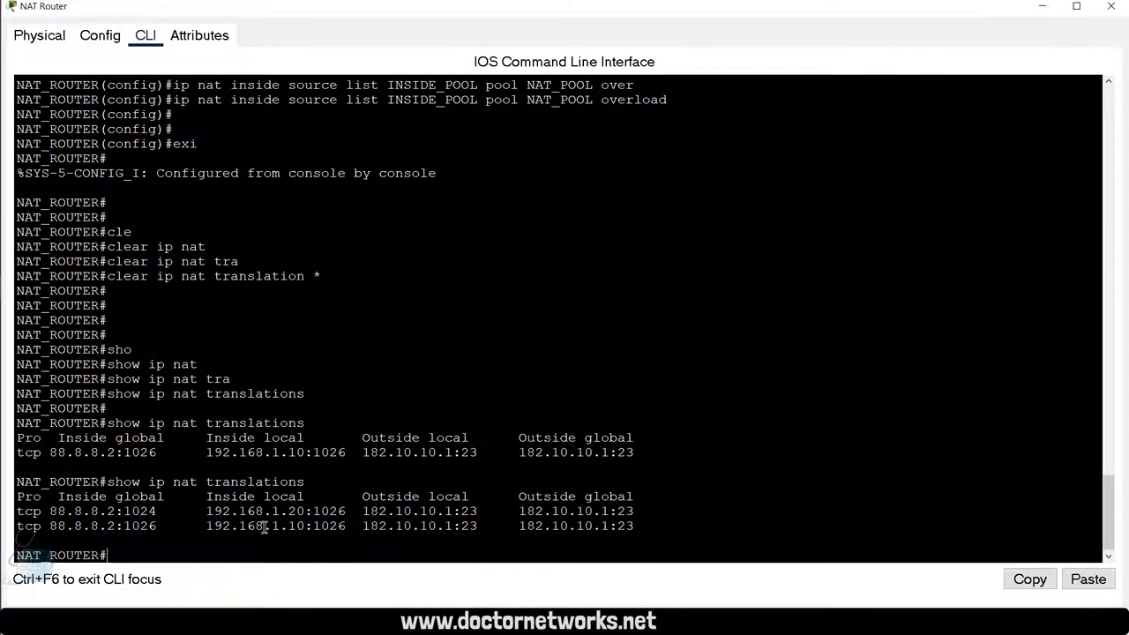
left_click_drag(322, 511, 209, 516)
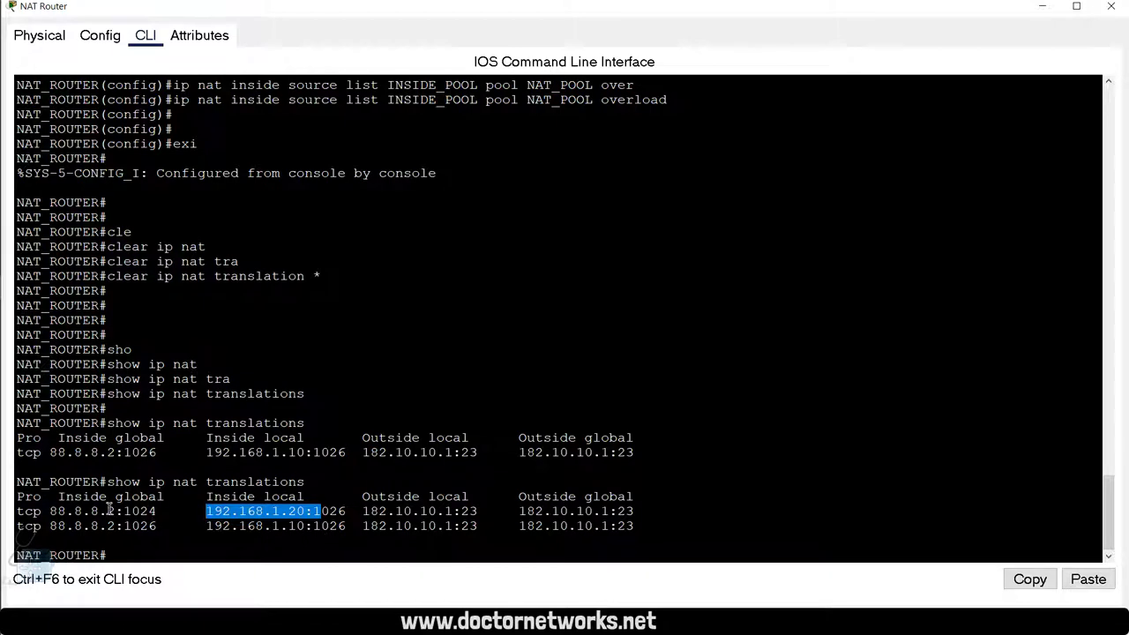
left_click_drag(115, 512, 50, 515)
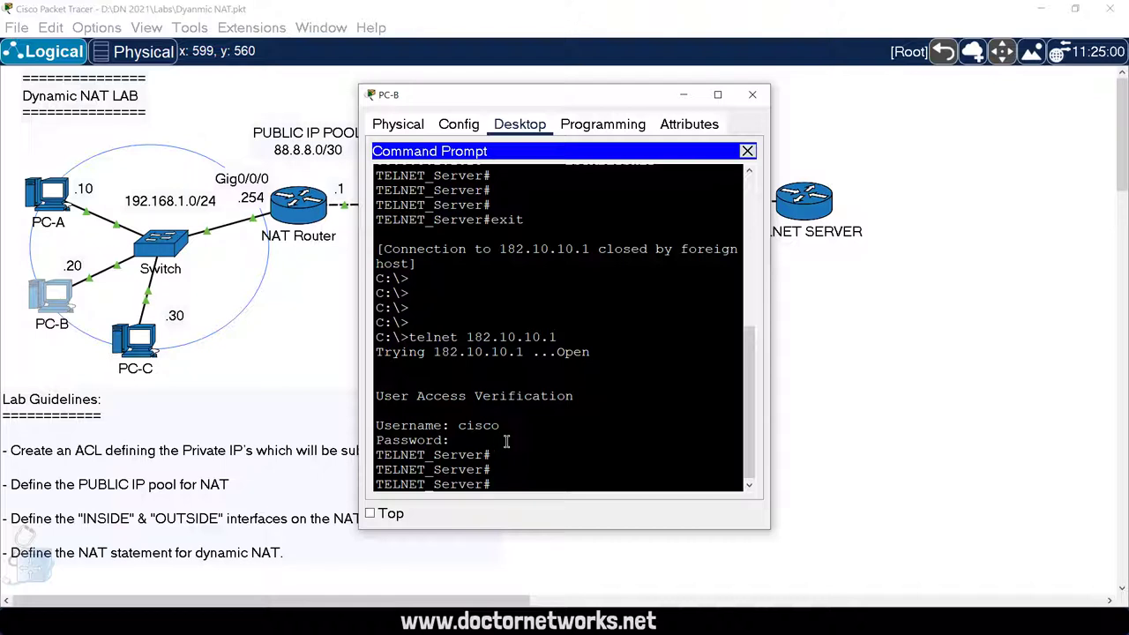
left_click_drag(506, 441, 525, 447)
left_click(582, 447)
key("Return")
key("Return")
key("Return")
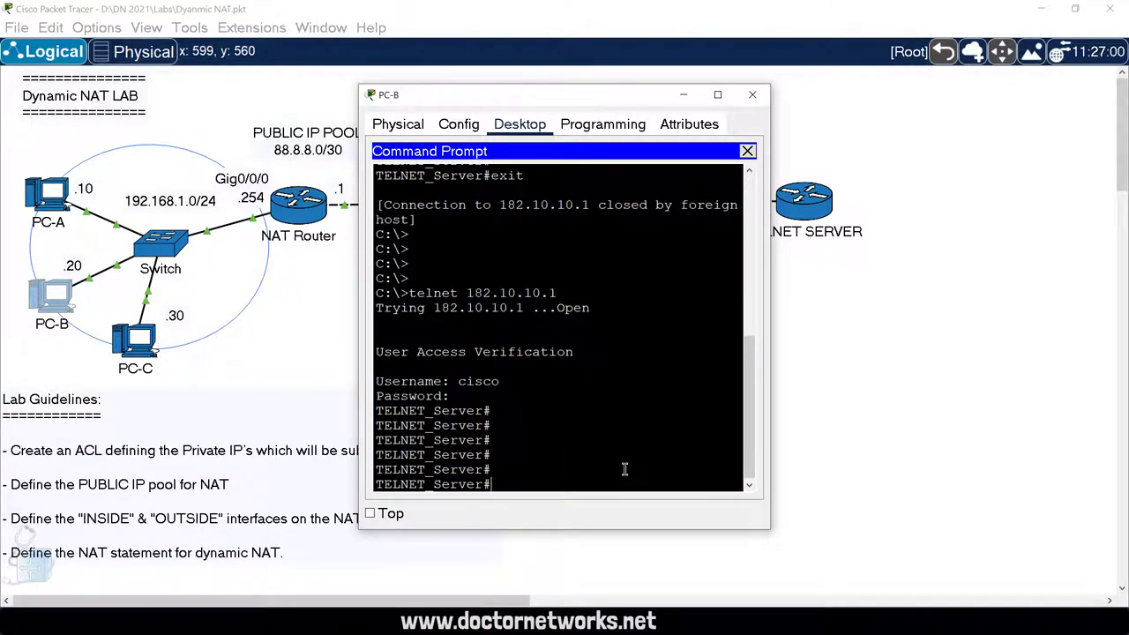
left_click_drag(505, 96, 665, 112)
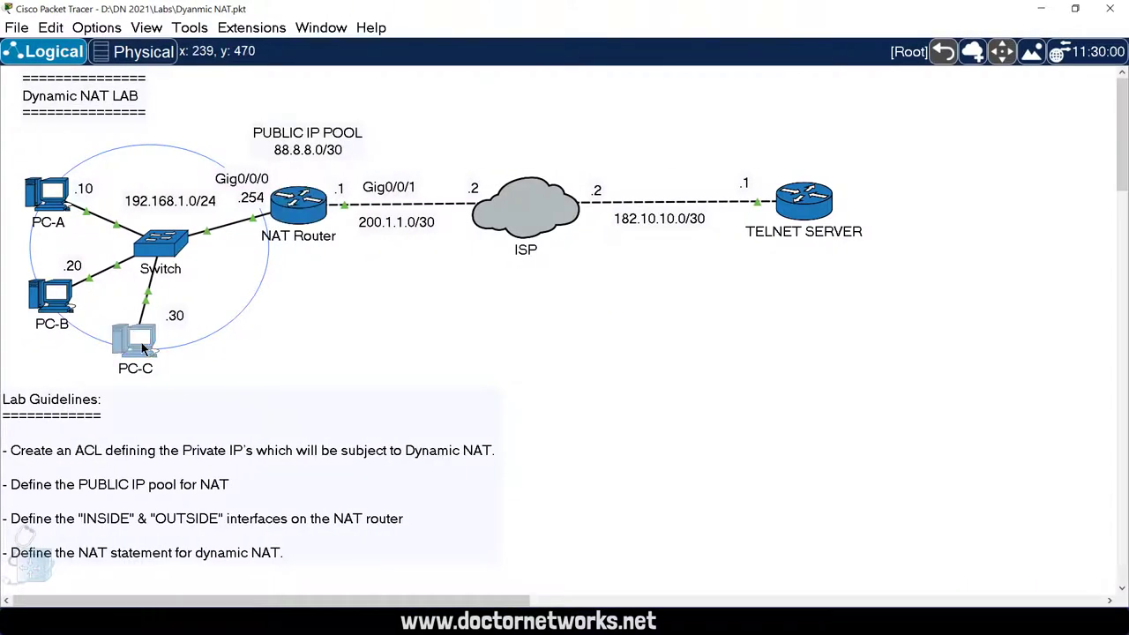
Step: Open PC-C's Command Prompt maximised and run telnet 182.10.10.1
left_click(134, 344)
left_click(717, 94)
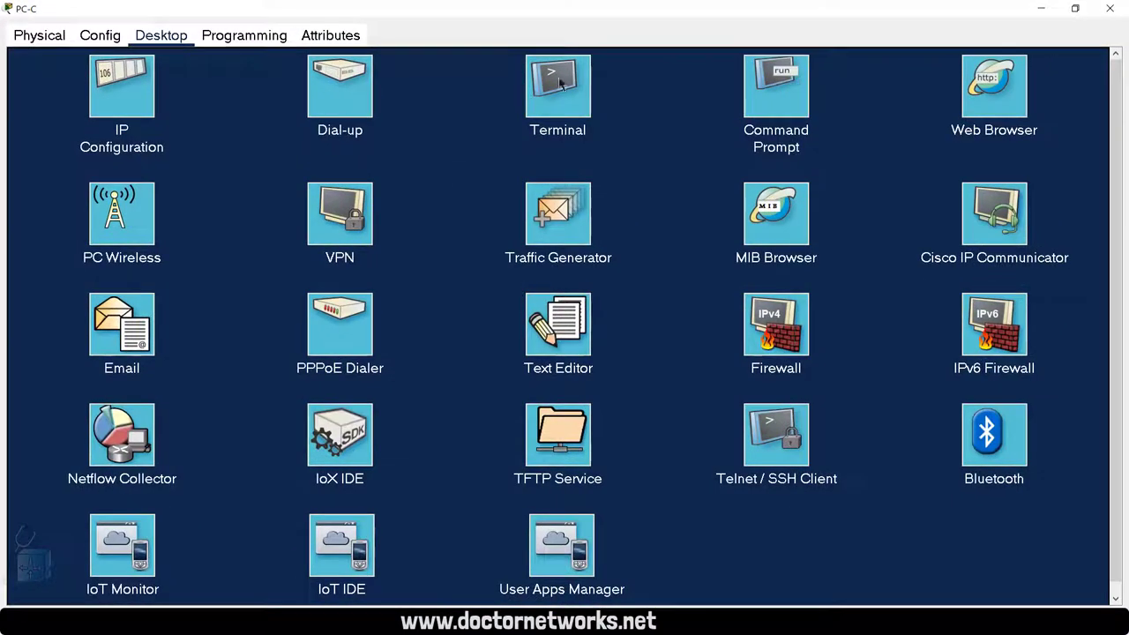
left_click(751, 89)
type("tel")
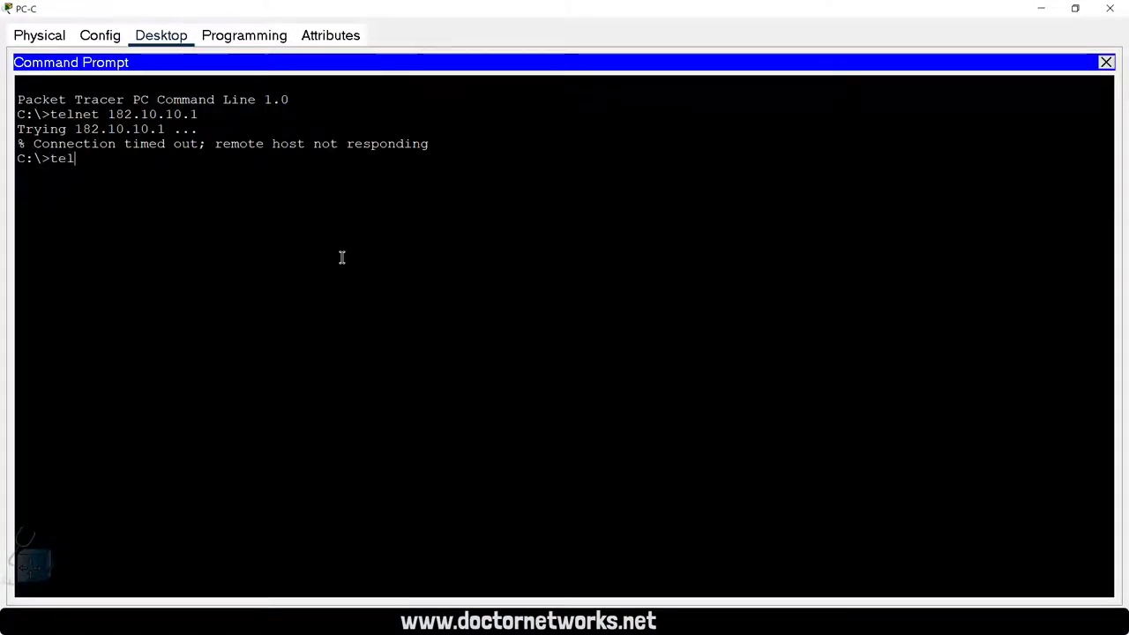
type("net 182.10.10.1")
key("Return")
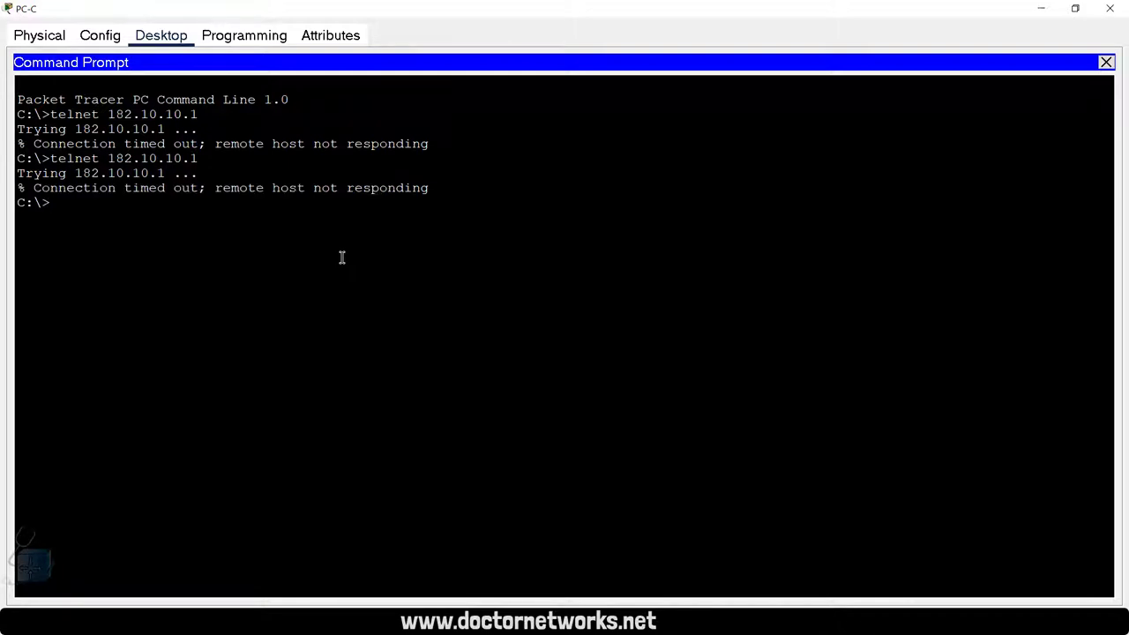
Step: Ping 182.10.10.1 to confirm reachability, then rerun the telnet and log in to the server
type("ping 182.10.10.1")
key("Return")
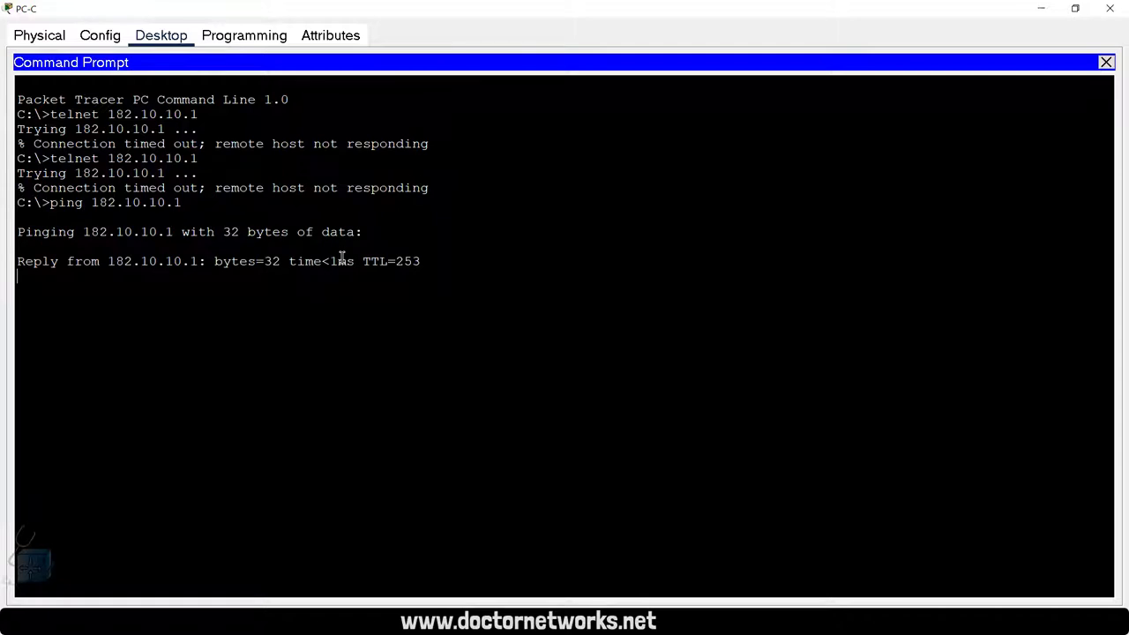
key("ctrl+c")
key("Up")
key("Up")
key("Return")
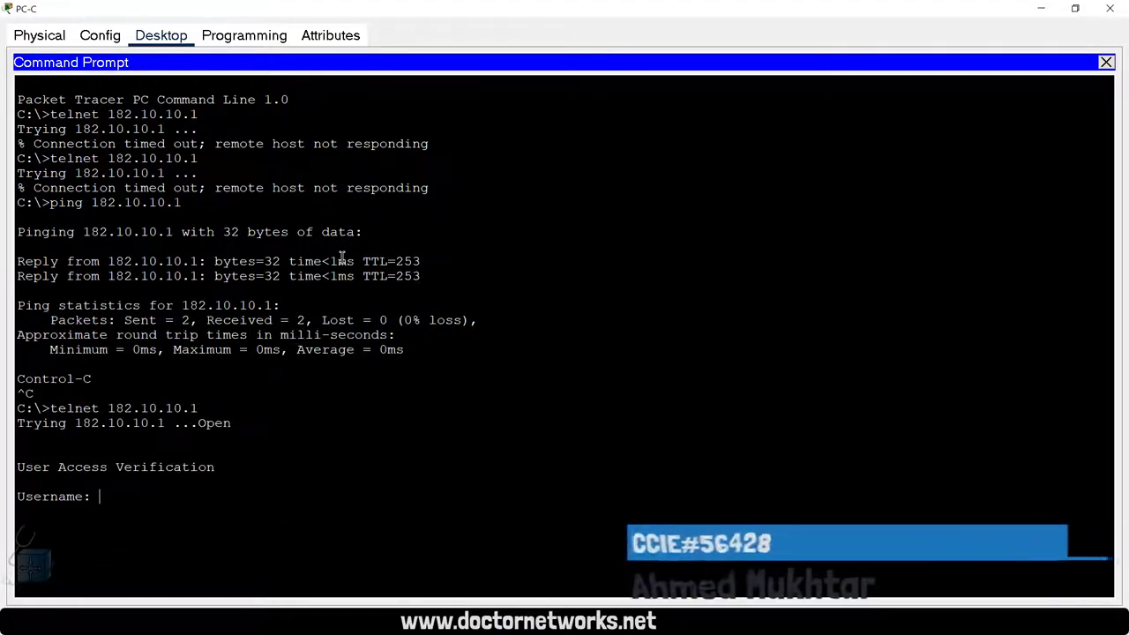
type("cisco")
key("Return")
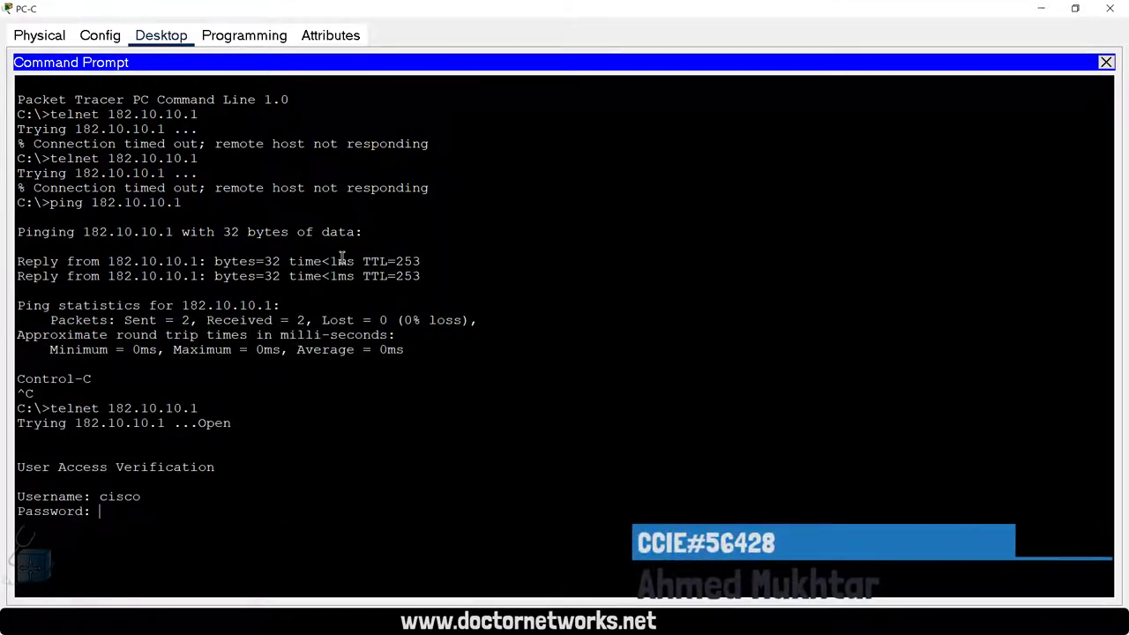
key("Return")
key("Return")
key("Return")
key("Return")
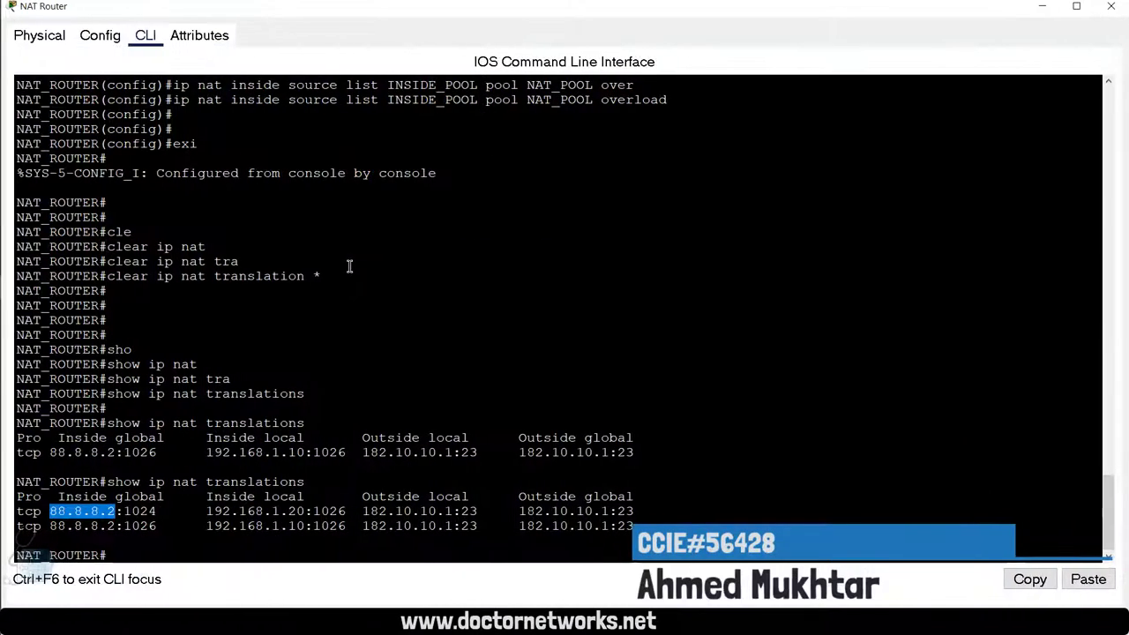
Step: Rerun show ip nat translations and compare the icmp and tcp 1025–1027 rows sharing 88.8.8.2
key("Up")
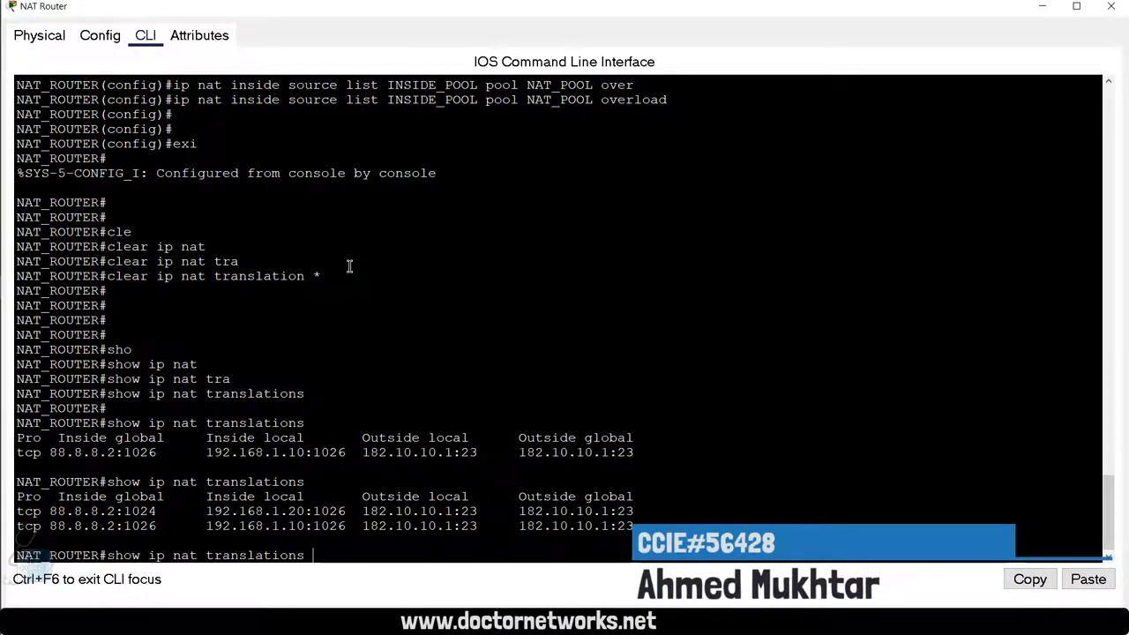
key("Return")
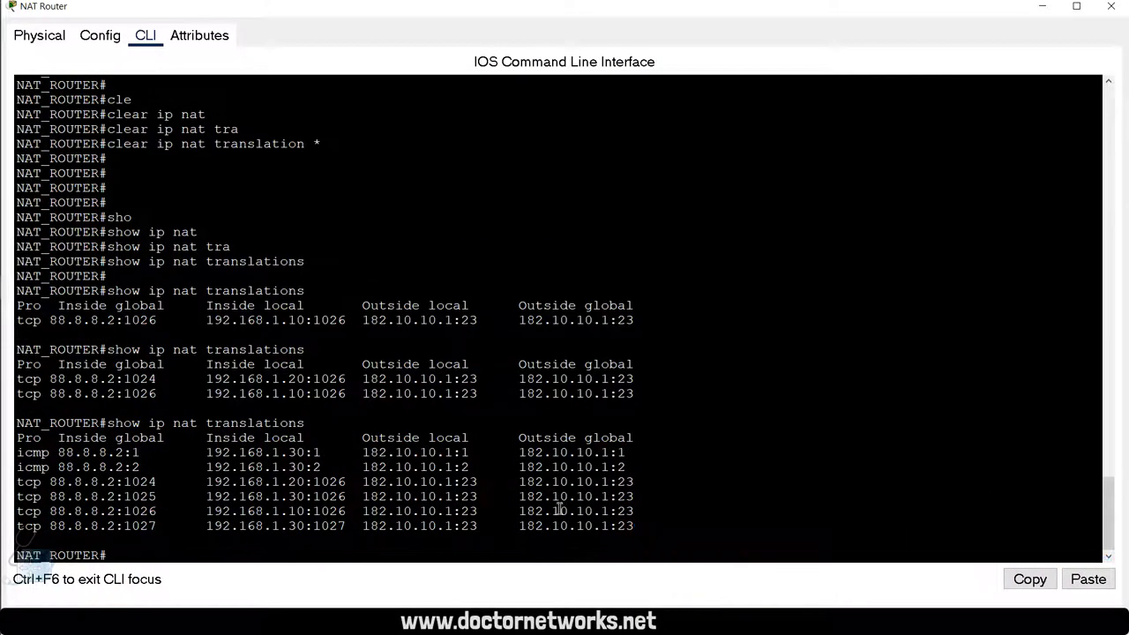
left_click_drag(627, 470, 7, 452)
double_click(51, 453)
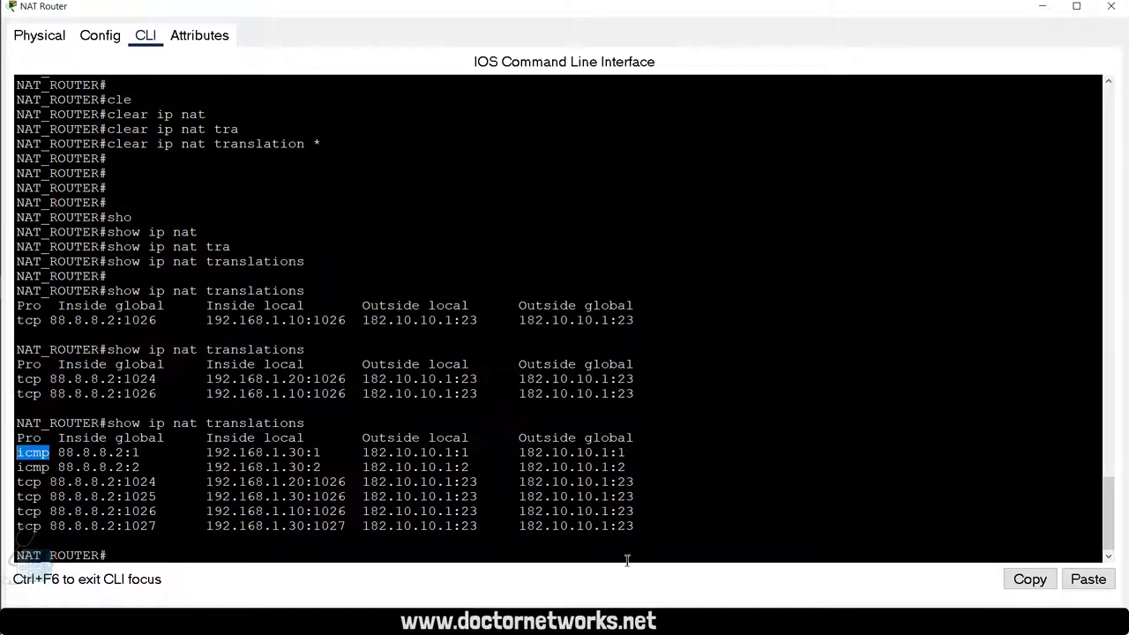
left_click_drag(669, 528, 17, 453)
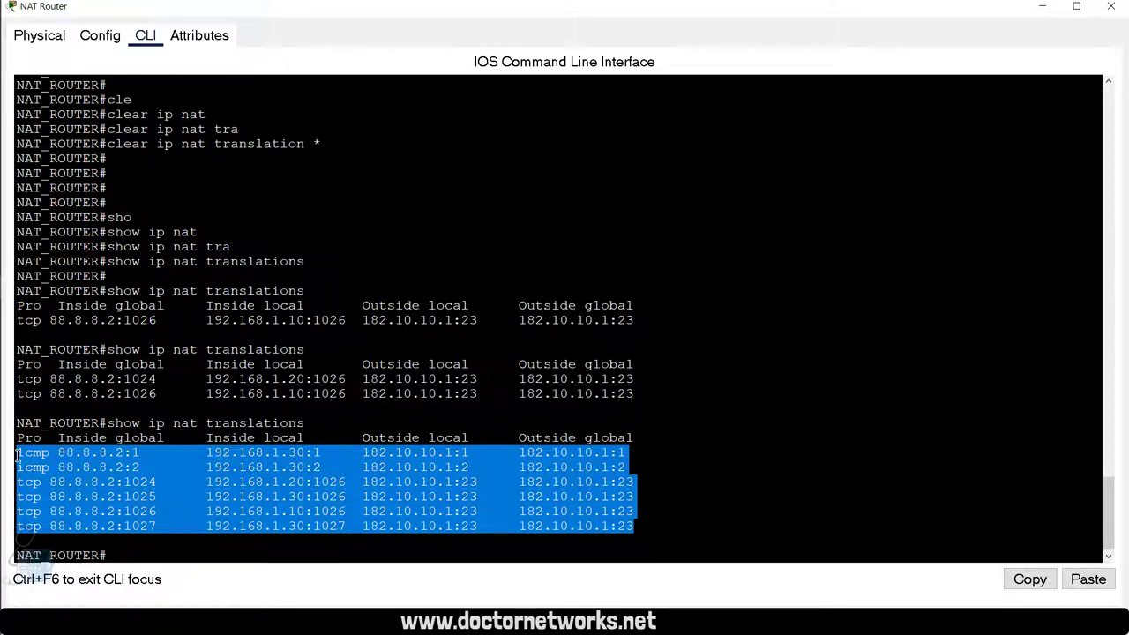
left_click(749, 521)
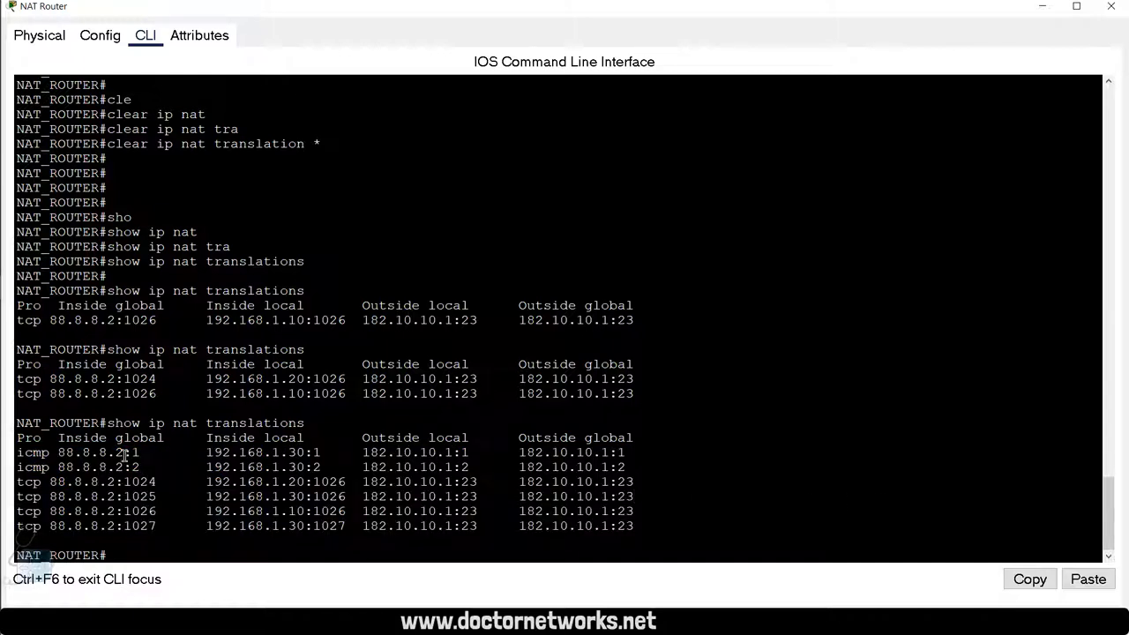
left_click_drag(124, 453, 58, 453)
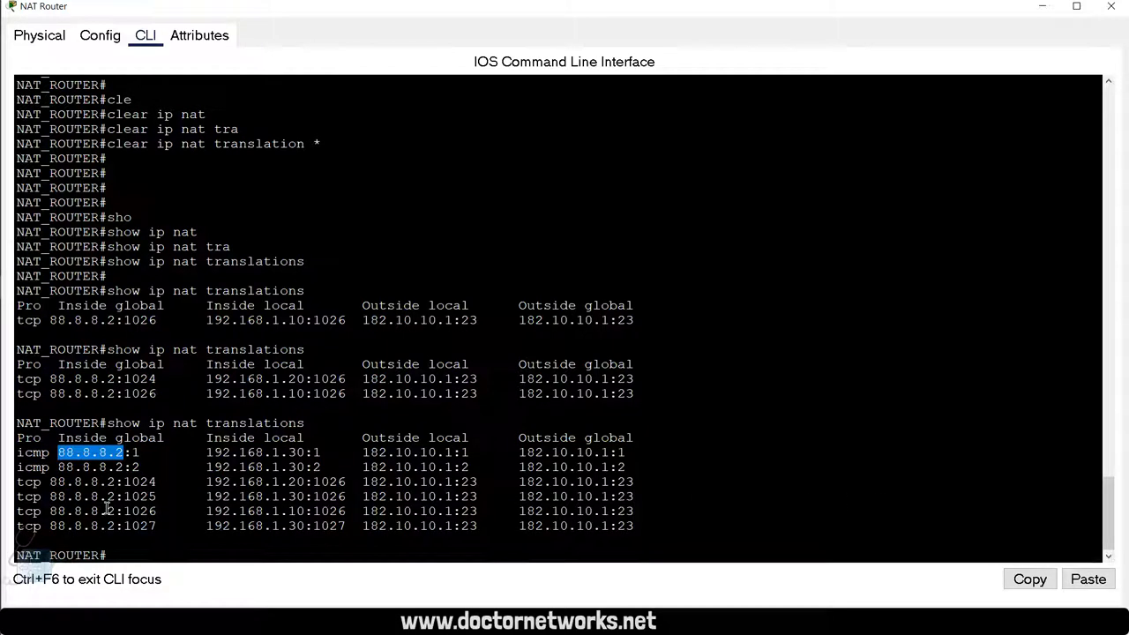
left_click(146, 526)
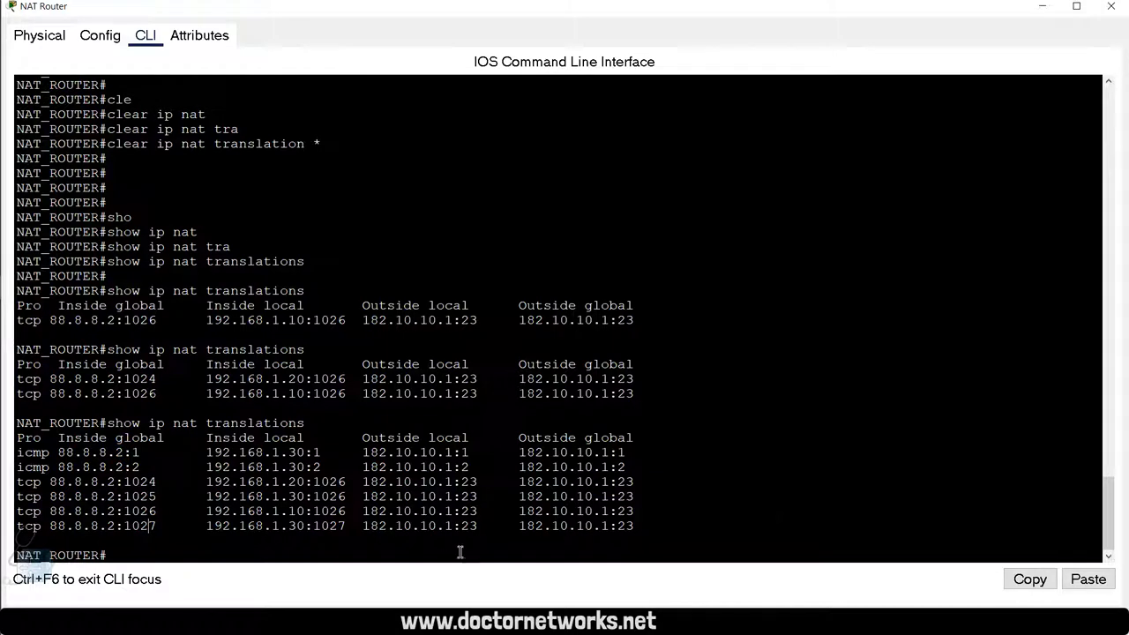
left_click(781, 514)
Step: Highlight 88.8.8.2 in the tcp 1024 row, then close PC-C's Command Prompt and device window
left_click_drag(46, 482, 113, 491)
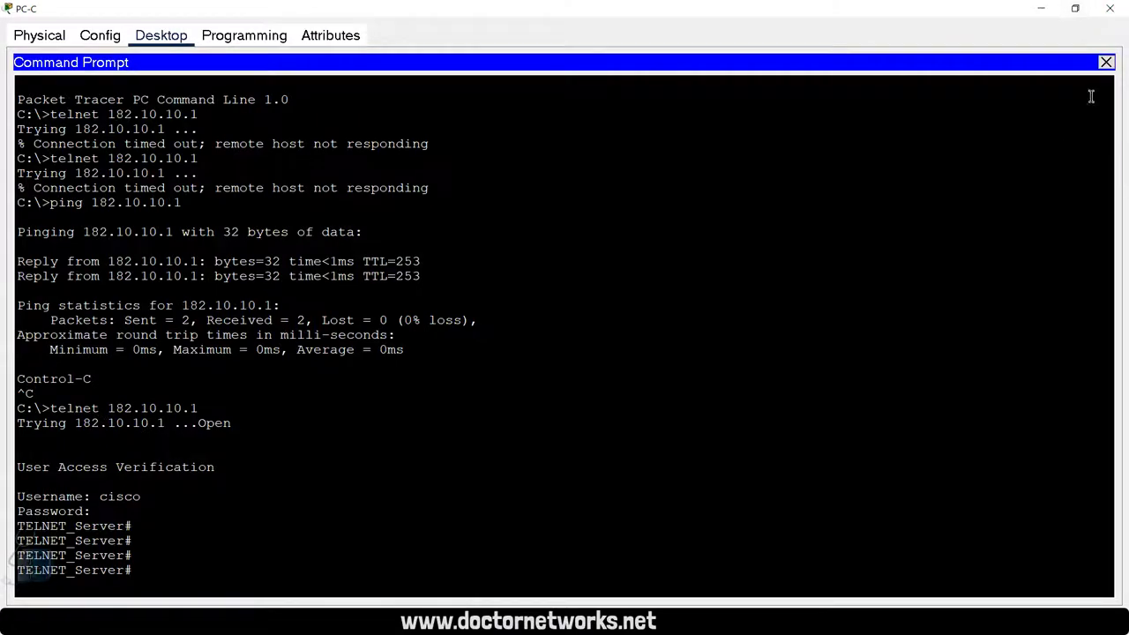
left_click(1106, 61)
left_click(1110, 7)
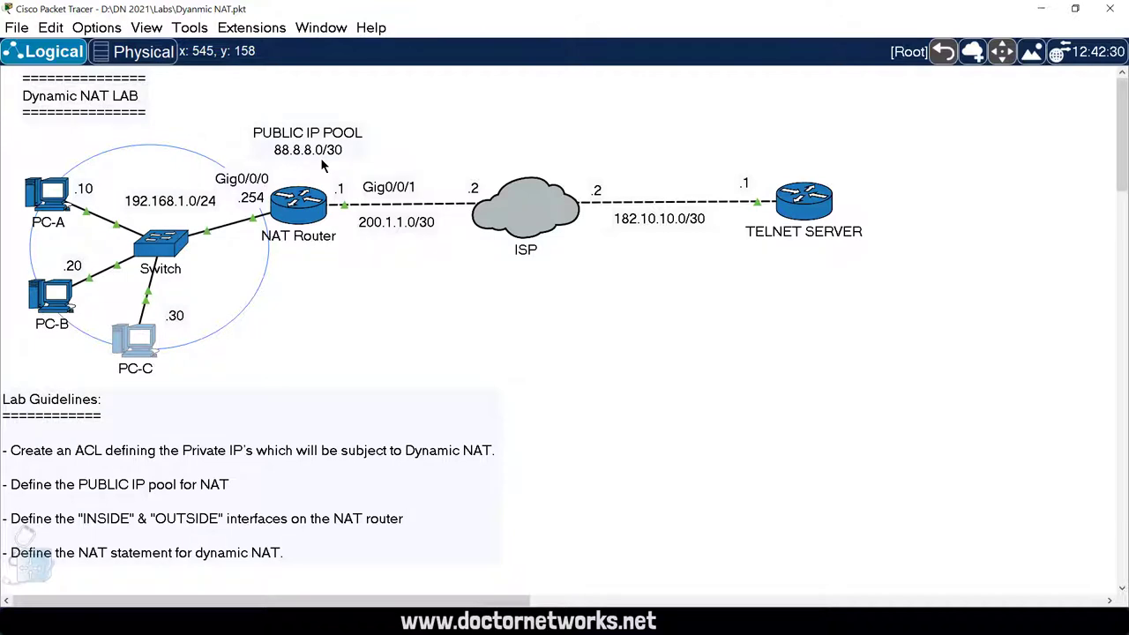
Step: Nudge the PUBLIC IP POOL 88.8.8.0/30 note slightly left above the NAT Router
left_click_drag(306, 145, 297, 143)
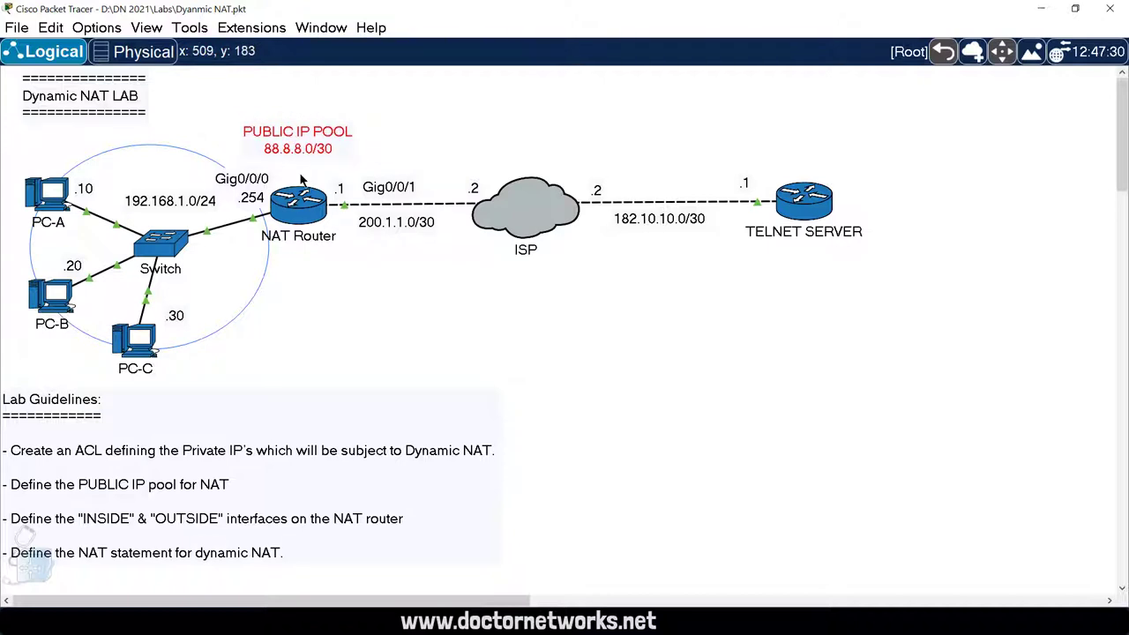